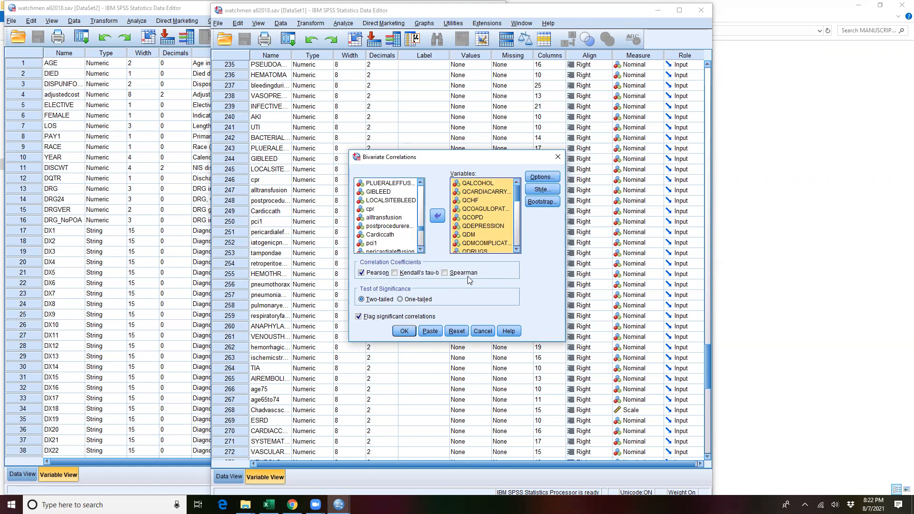
# Step: Run the two-tailed Pearson correlations on the chosen comorbidity variables and examine the full width of the correlation matrix
pyautogui.click(404, 331)
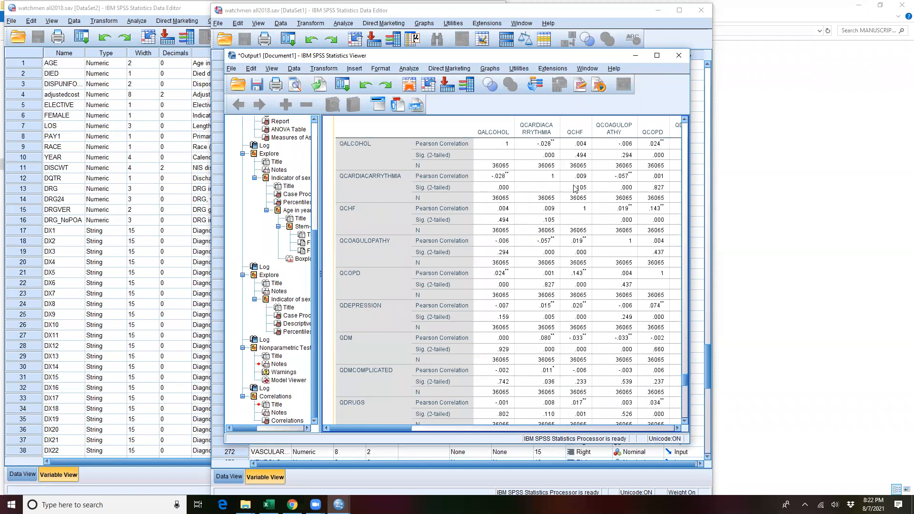
pyautogui.click(657, 55)
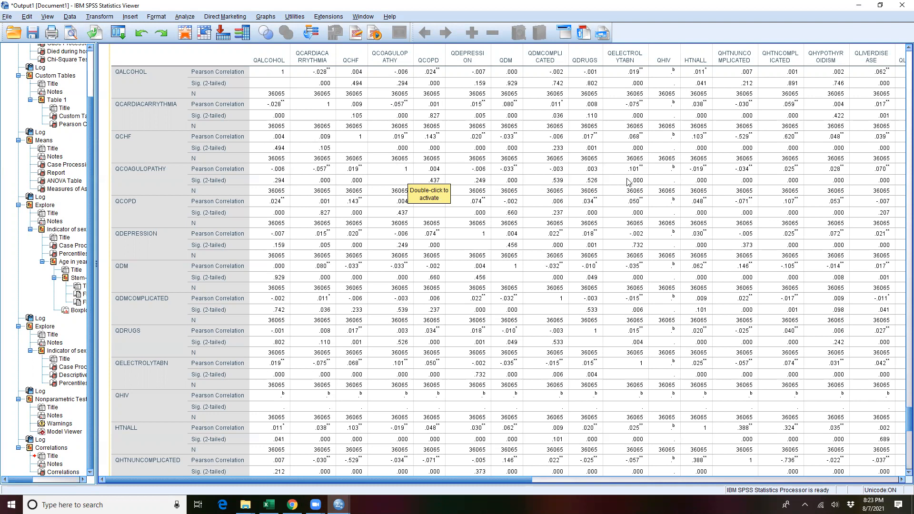
pyautogui.moveTo(529, 480); pyautogui.dragTo(900, 491)
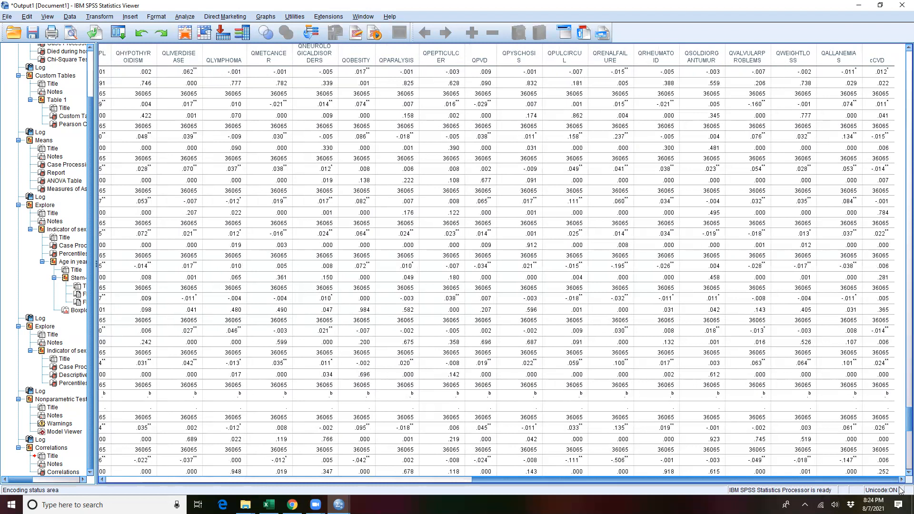
pyautogui.click(885, 172)
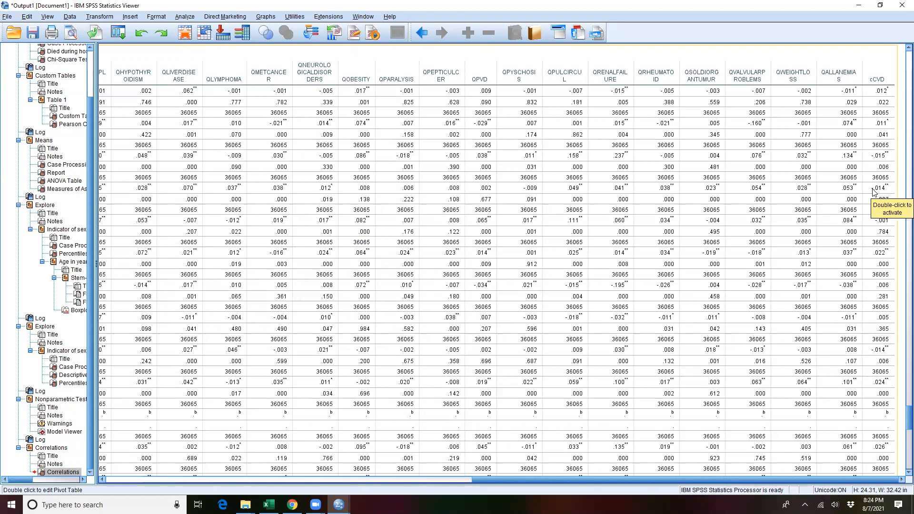
pyautogui.moveTo(506, 479); pyautogui.dragTo(161, 488)
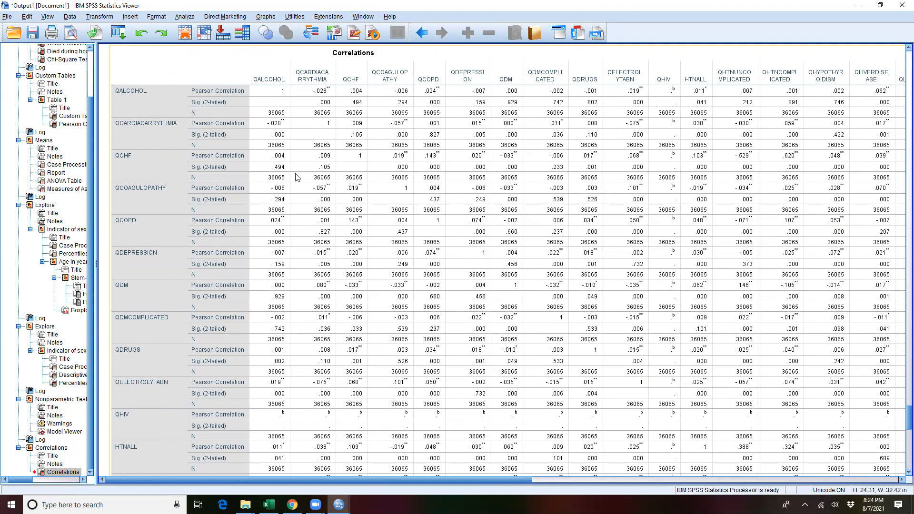
# Step: Set up a binary logistic regression with Died during hospitalization as the dependent and Indicator of sex and Race as covariates
pyautogui.click(185, 16)
pyautogui.moveTo(249, 117)
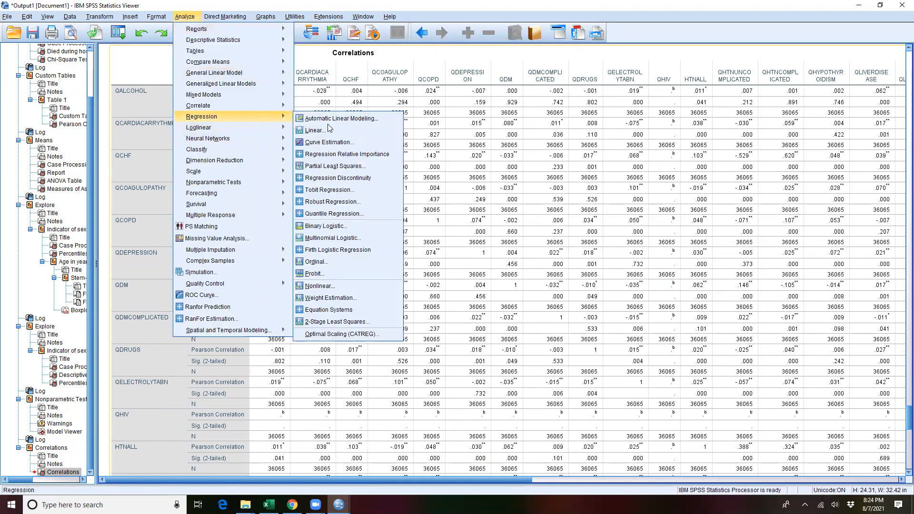
pyautogui.click(318, 230)
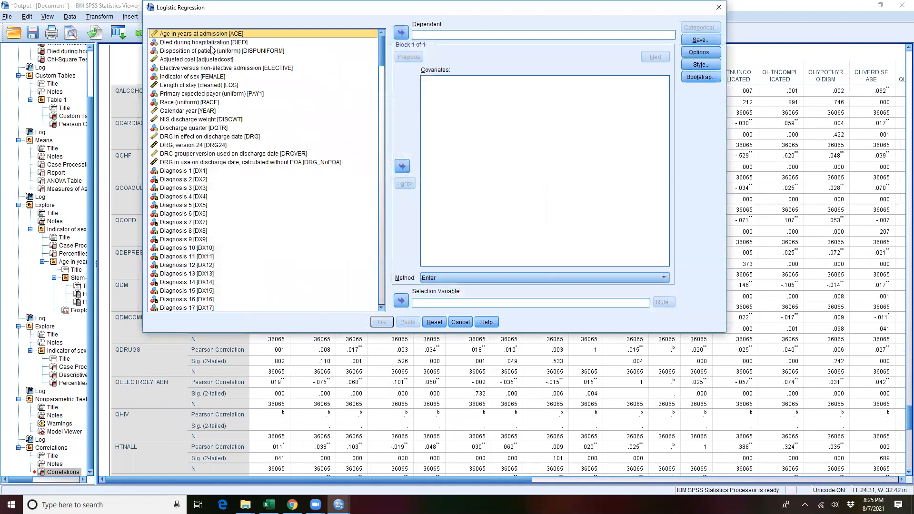
pyautogui.moveTo(216, 47); pyautogui.dragTo(459, 36)
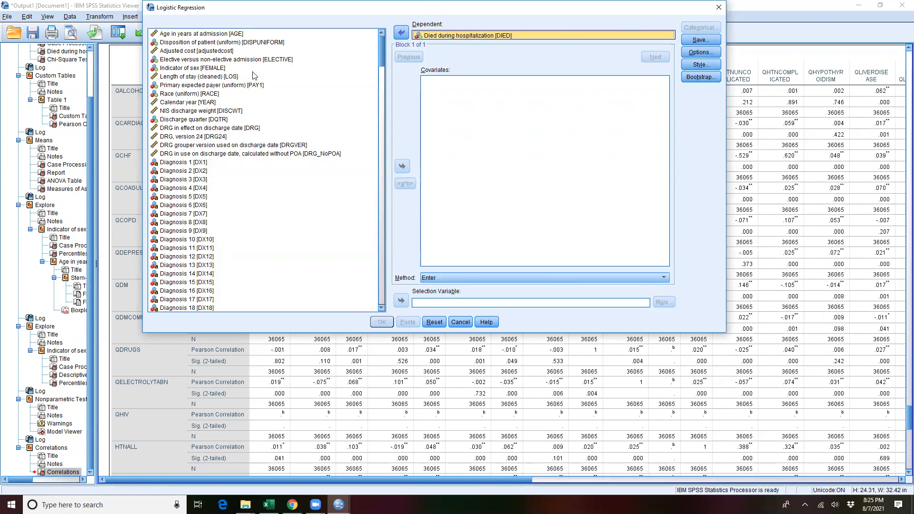
pyautogui.moveTo(190, 68); pyautogui.dragTo(475, 96)
pyautogui.moveTo(190, 94); pyautogui.dragTo(469, 92)
# Step: Add QCHF, QCOAGULOPATHY, QDEPRESSION, HTNALL, QHTNUNCOMPLICATED, QHTNCOMPLICATED, QHYPOTHYROIDISM and QLIVERDISEASE to the covariates
pyautogui.scroll(-20, 257, 213)
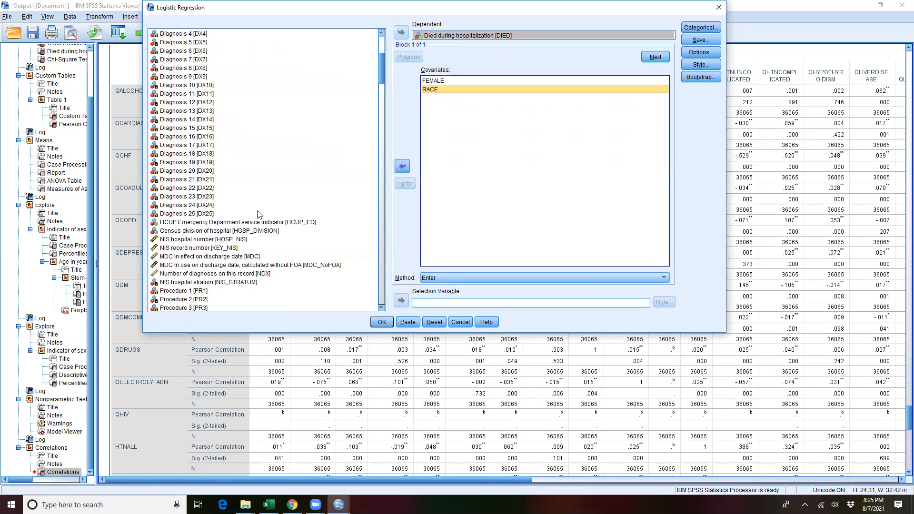
pyautogui.scroll(-20, 265, 220)
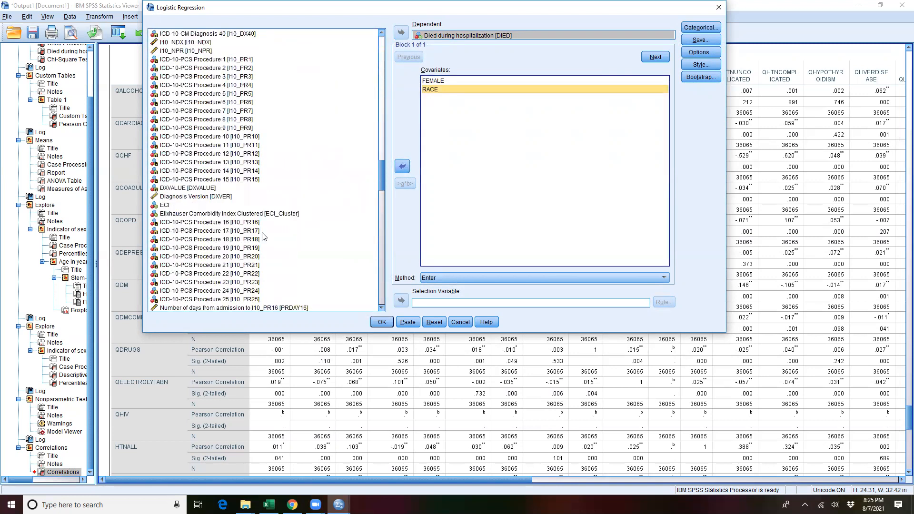
pyautogui.scroll(3, 246, 226)
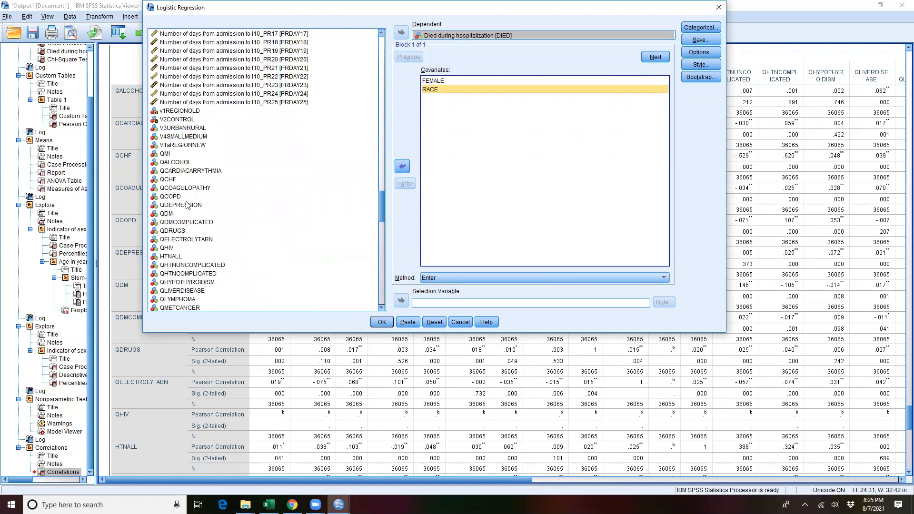
pyautogui.click(165, 155)
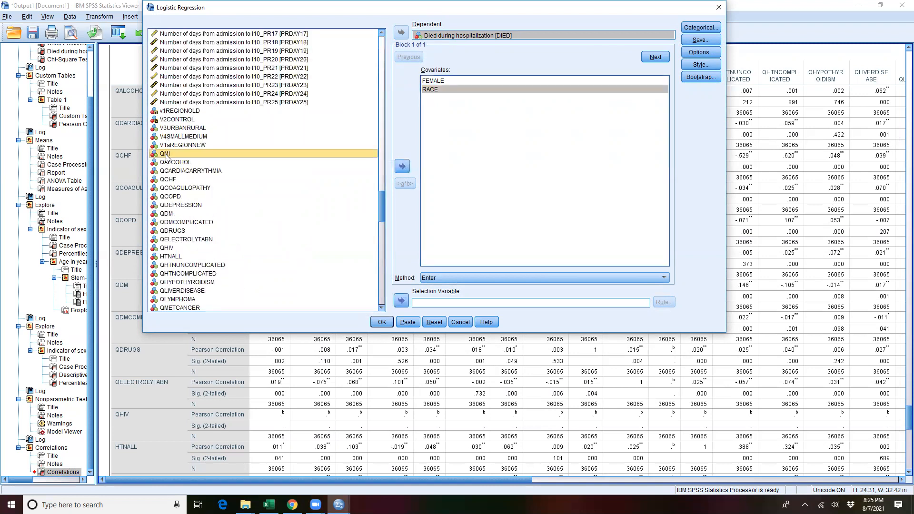
pyautogui.click(170, 181)
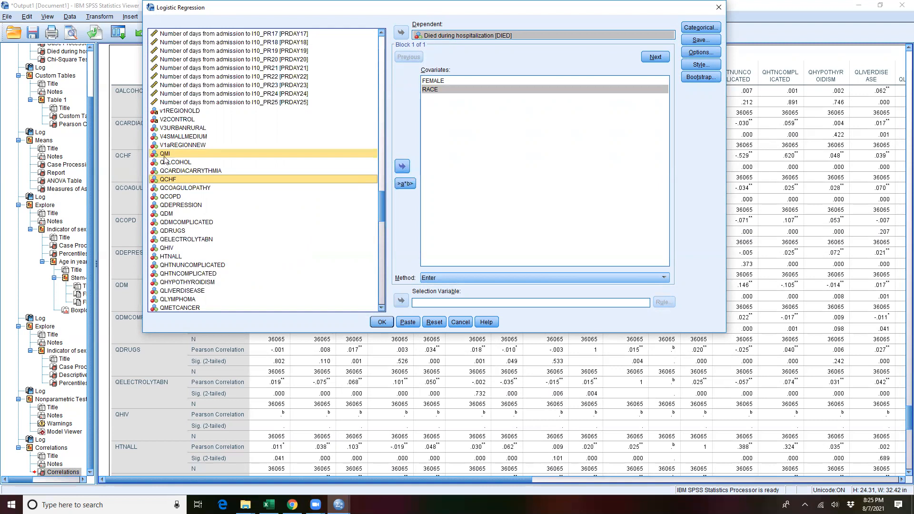
pyautogui.keyDown('ctrl'); pyautogui.click(173, 188); pyautogui.keyUp('ctrl')
pyautogui.keyDown('ctrl'); pyautogui.click(173, 206); pyautogui.keyUp('ctrl')
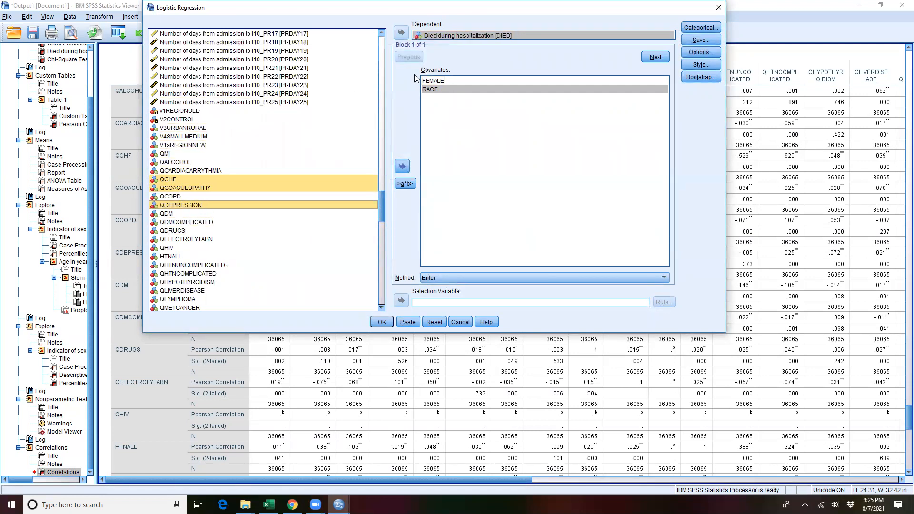
pyautogui.keyDown('ctrl'); pyautogui.click(169, 257); pyautogui.keyUp('ctrl')
pyautogui.keyDown('ctrl'); pyautogui.click(175, 265); pyautogui.keyUp('ctrl')
pyautogui.keyDown('ctrl'); pyautogui.click(183, 274); pyautogui.keyUp('ctrl')
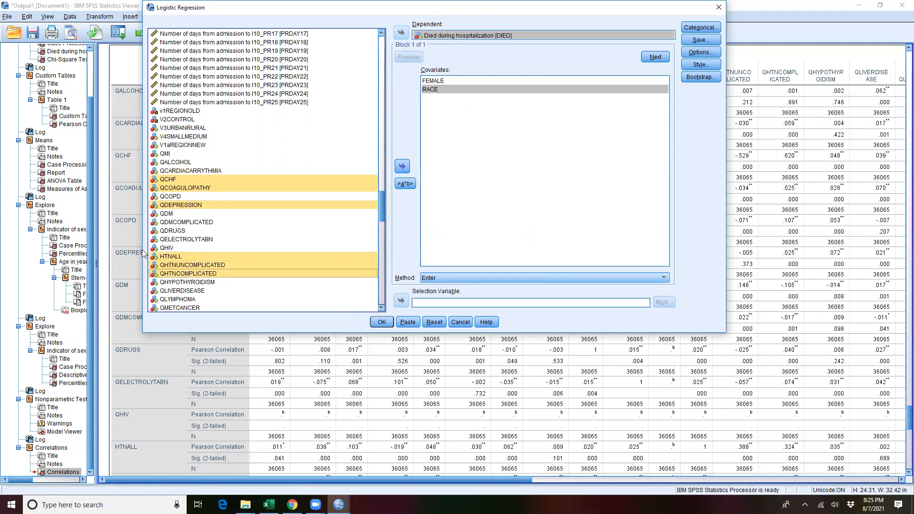
pyautogui.scroll(-2, 175, 267)
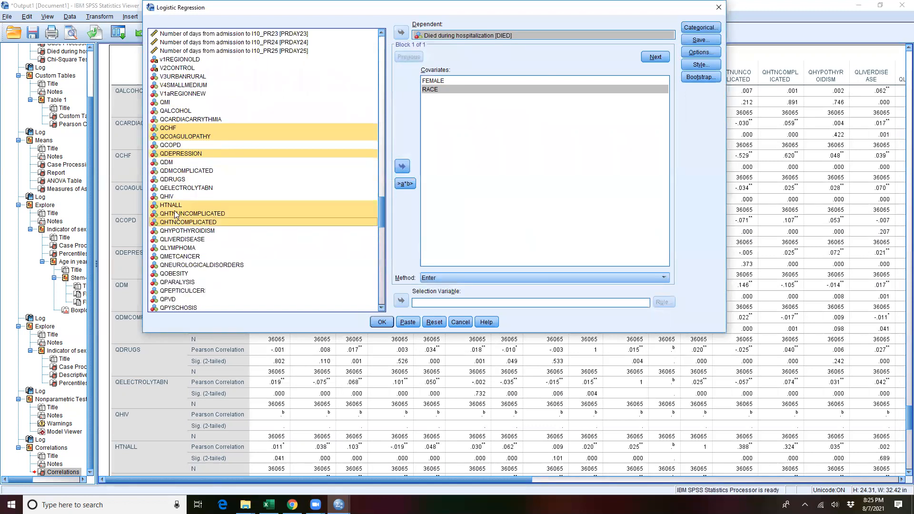
pyautogui.keyDown('ctrl'); pyautogui.click(177, 232); pyautogui.keyUp('ctrl')
pyautogui.keyDown('ctrl'); pyautogui.click(180, 240); pyautogui.keyUp('ctrl')
pyautogui.moveTo(179, 229); pyautogui.dragTo(470, 154)
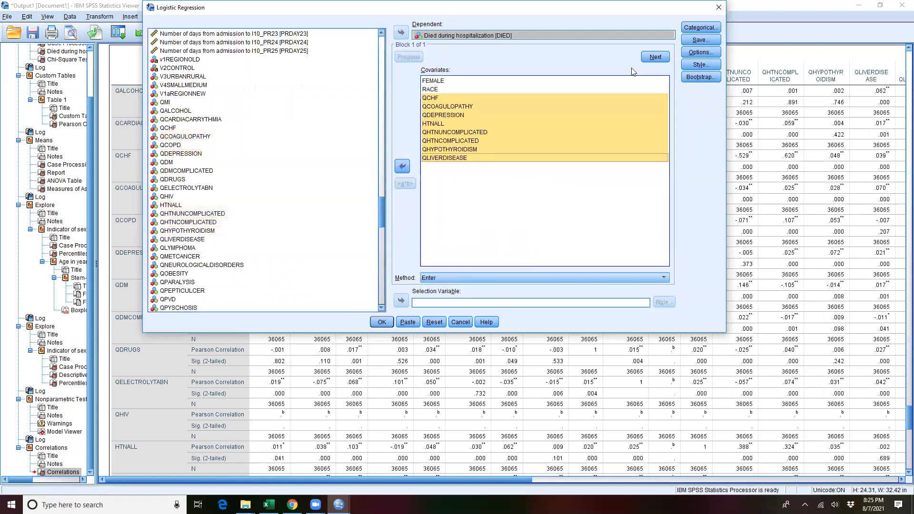
# Step: Define all covariates as categorical with the Indicator contrast and the first category as reference
pyautogui.click(688, 33)
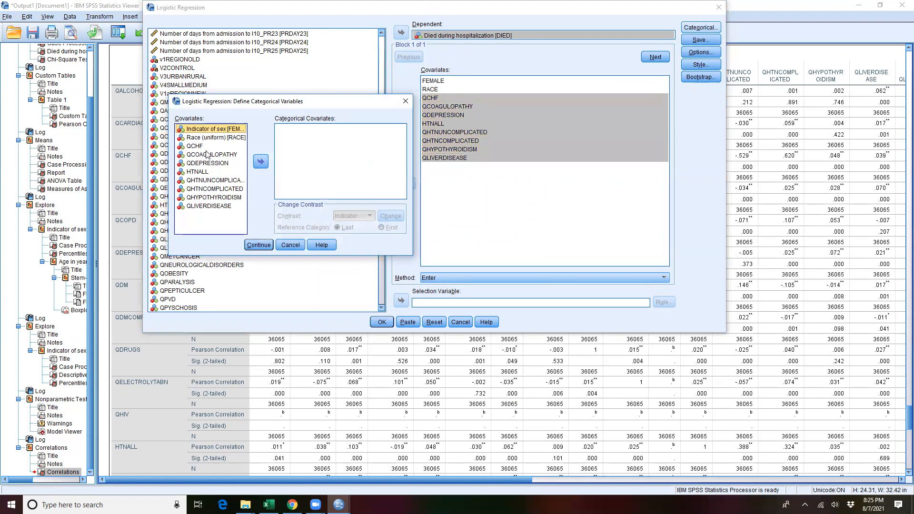
pyautogui.hotkey('ctrl', 'a')
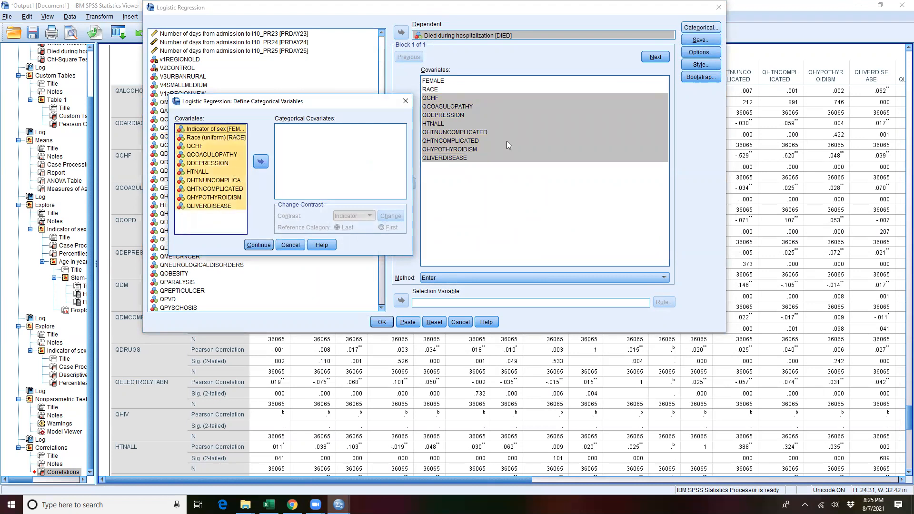
pyautogui.click(260, 161)
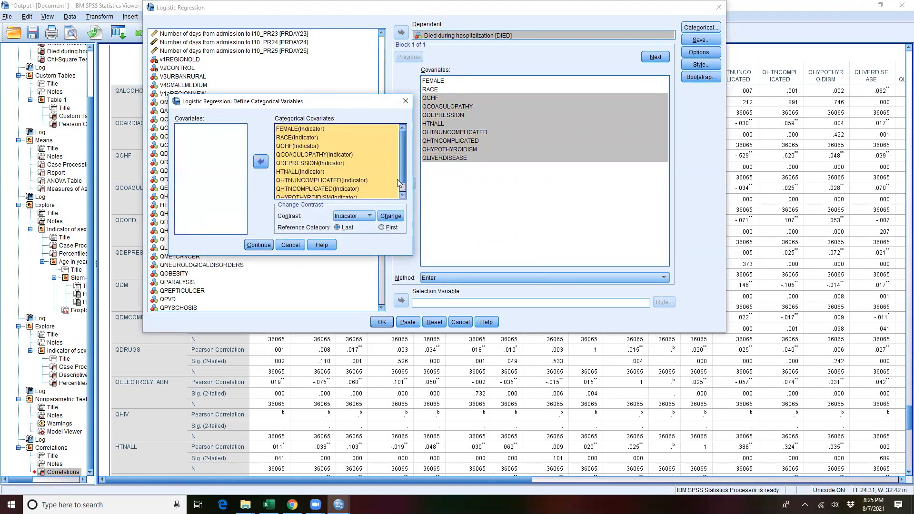
pyautogui.click(382, 228)
pyautogui.click(391, 216)
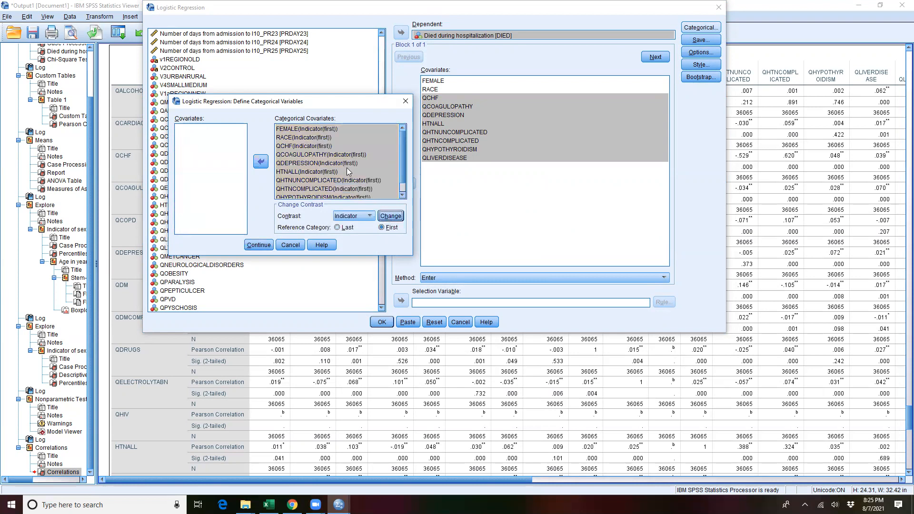
pyautogui.click(259, 245)
# Step: Request the 95% CI for exp(B), classification plots and the Hosmer-Lemeshow goodness-of-fit test for the regression
pyautogui.click(700, 57)
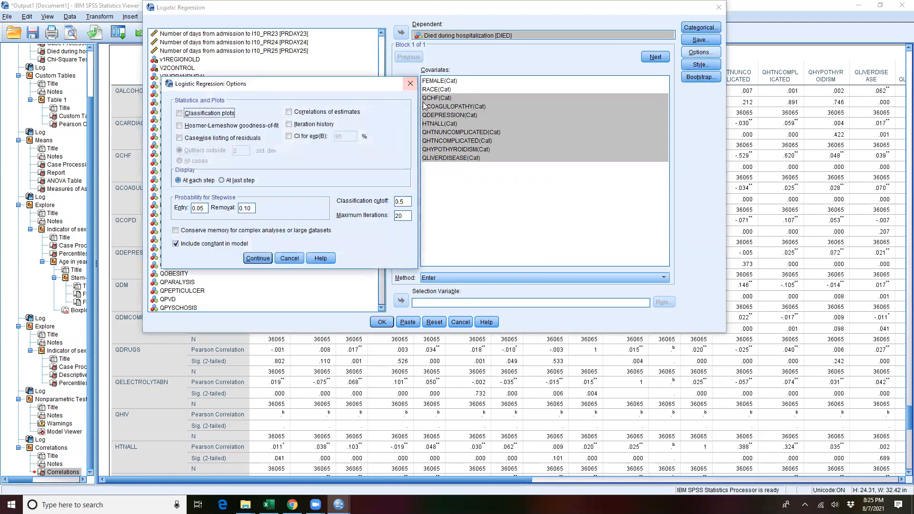
pyautogui.click(289, 136)
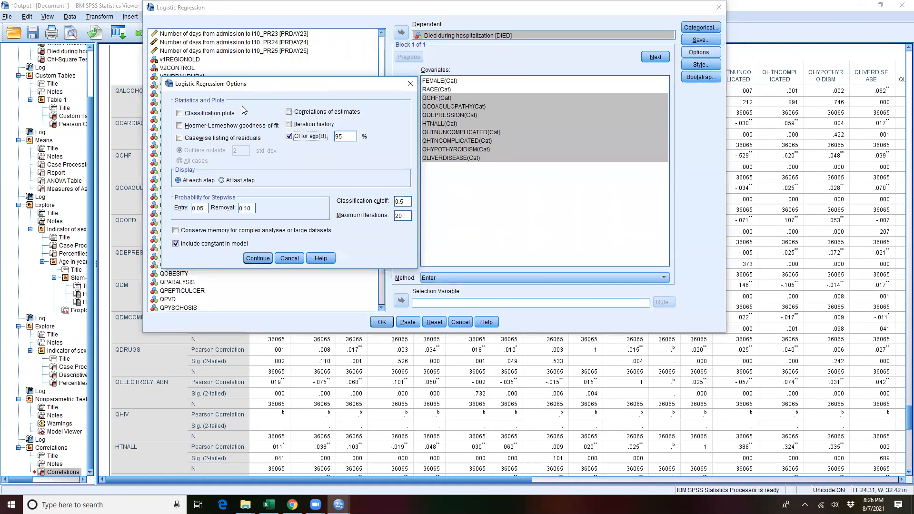
pyautogui.click(179, 113)
pyautogui.click(179, 125)
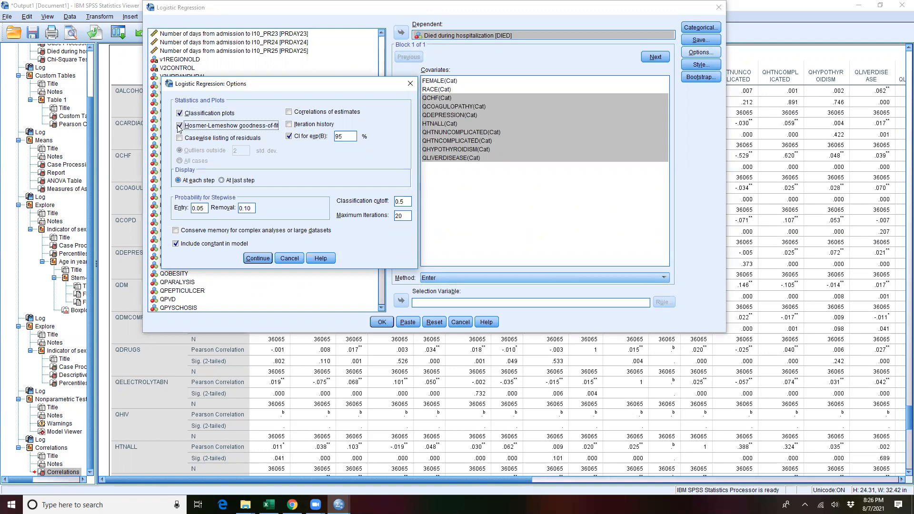
pyautogui.click(255, 258)
# Step: Review the available forward and backward regression methods and keep Enter
pyautogui.click(496, 278)
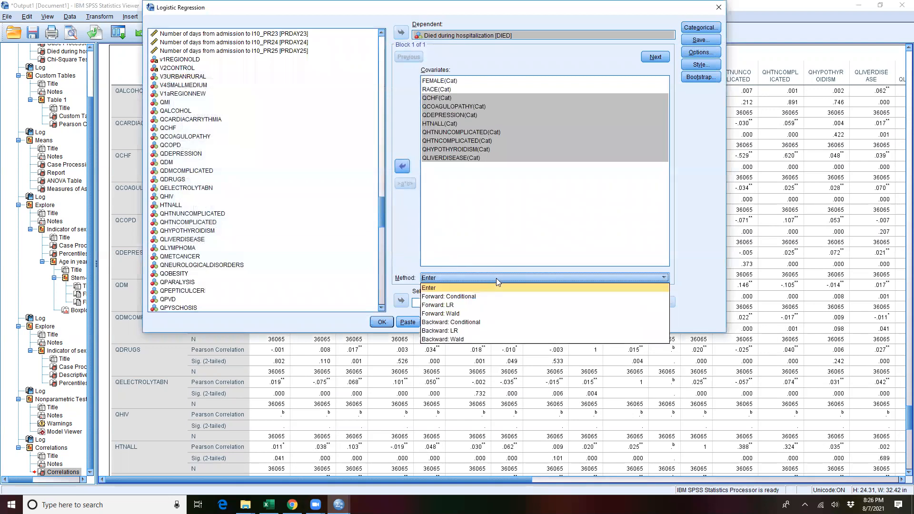
pyautogui.click(496, 278)
pyautogui.click(498, 277)
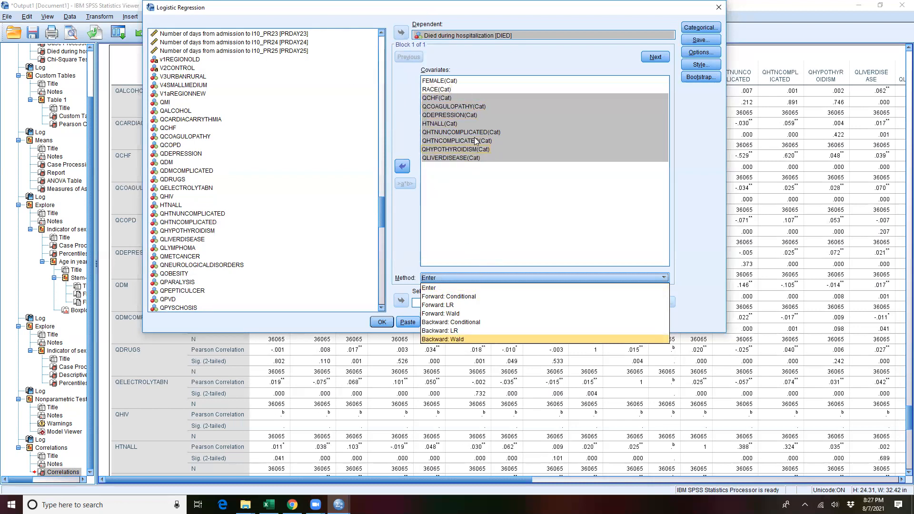
pyautogui.click(702, 258)
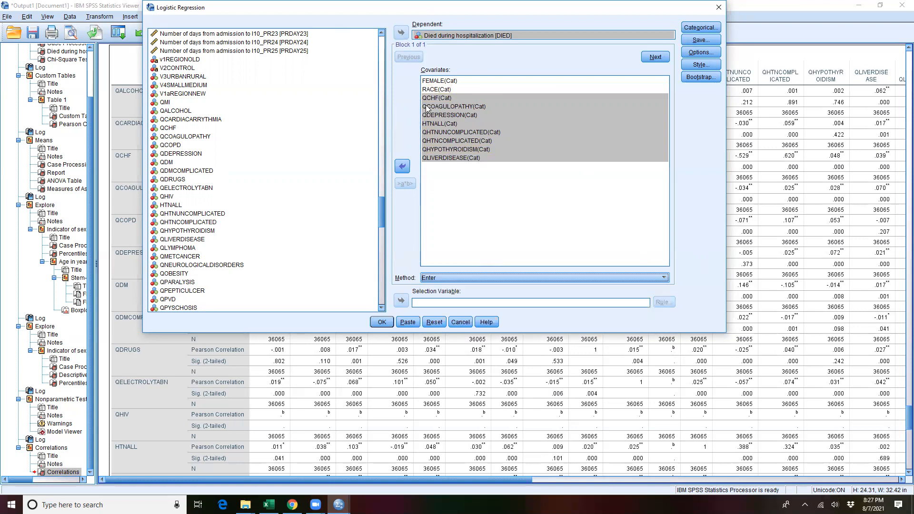
# Step: Move the Logistic Regression dialog to check the correlation matrix behind it and run the regression
pyautogui.moveTo(358, 7); pyautogui.dragTo(365, 256)
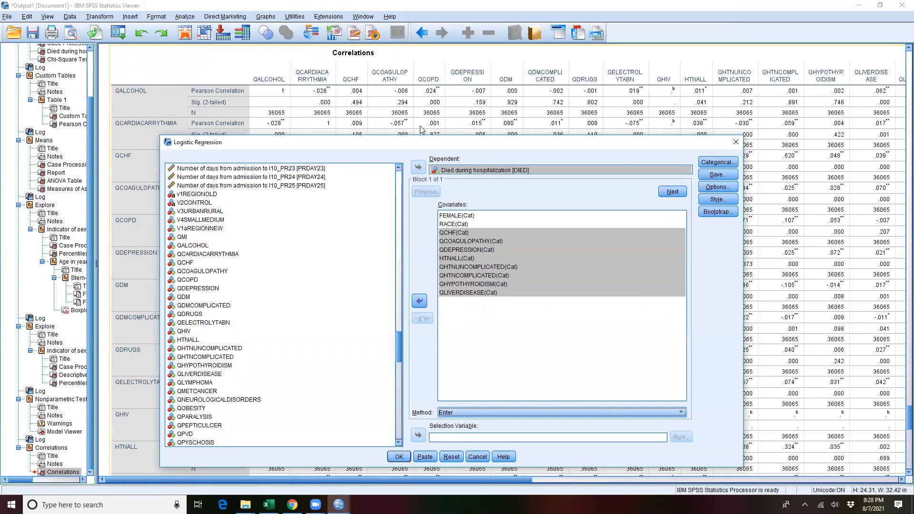
pyautogui.moveTo(467, 138); pyautogui.dragTo(466, 130)
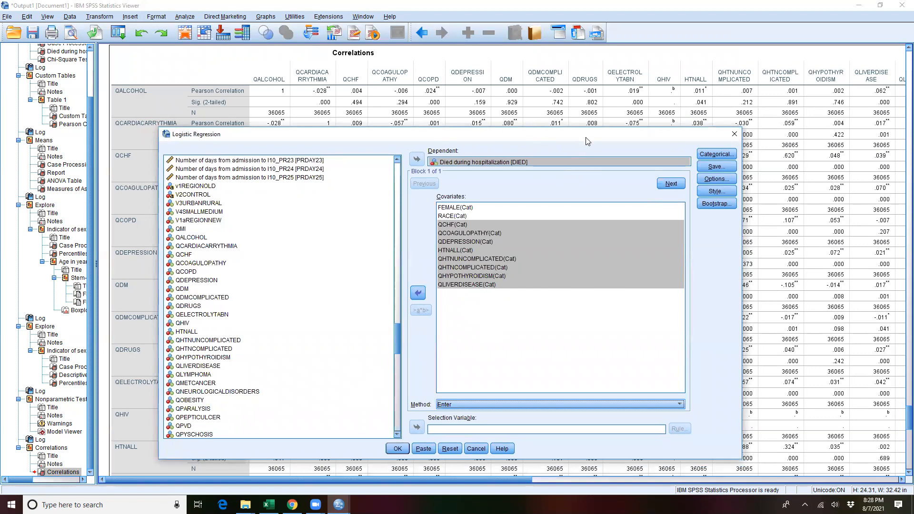
pyautogui.moveTo(592, 135); pyautogui.dragTo(634, 67)
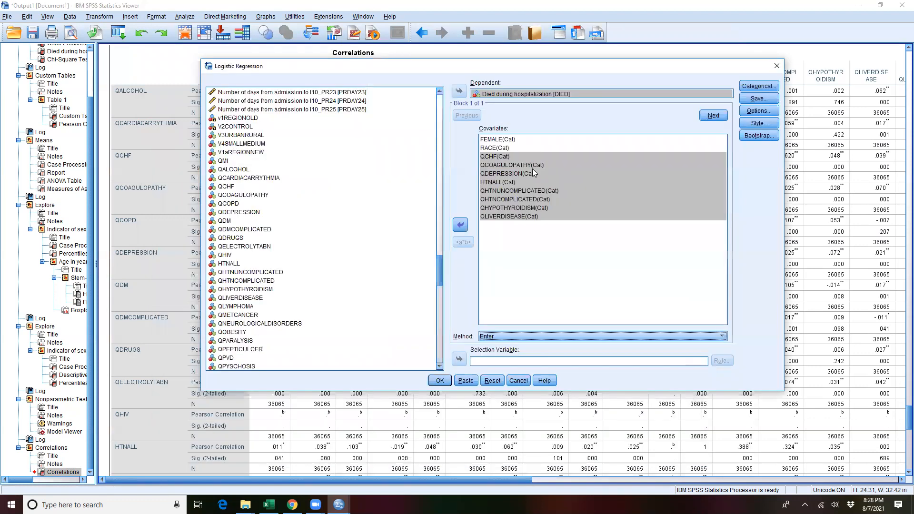
pyautogui.click(440, 381)
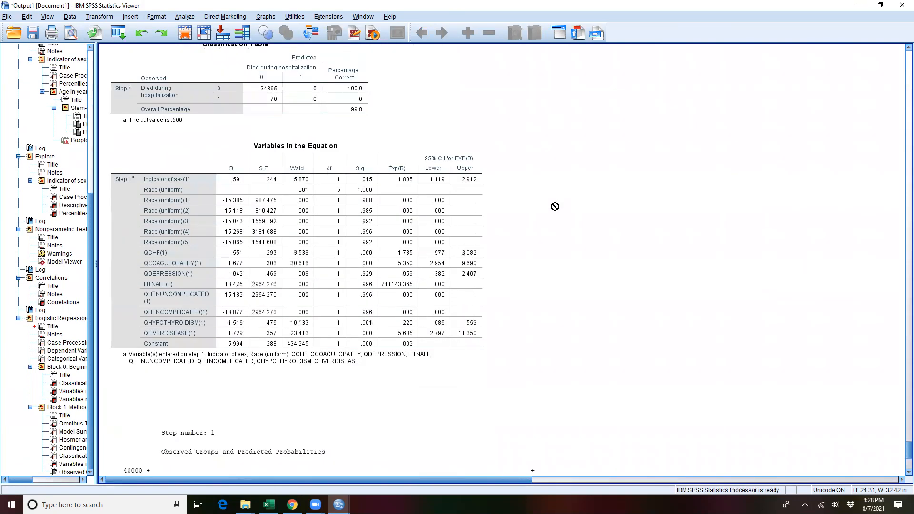
# Step: Examine the Variables in the Equation, Classification Table, Hosmer and Lemeshow Test and Model Summary in the regression output
pyautogui.click(434, 181)
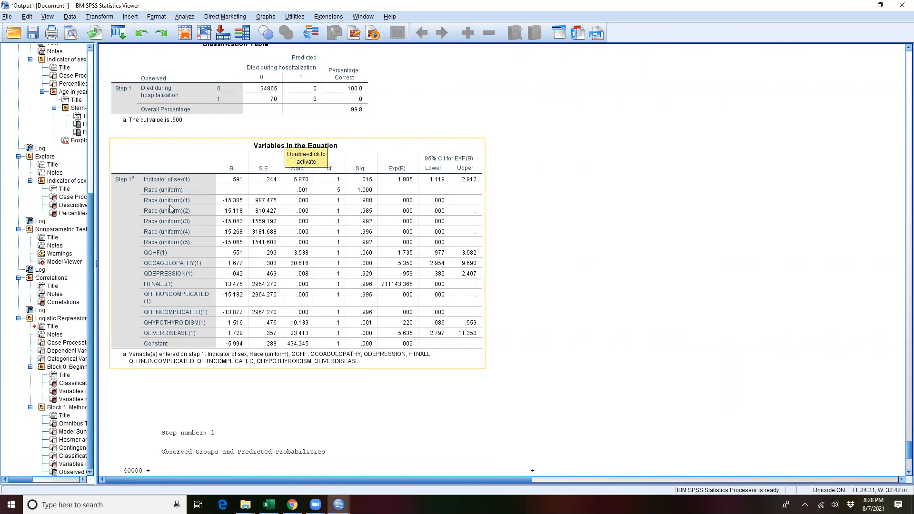
pyautogui.scroll(-5, 340, 230)
pyautogui.scroll(12, 330, 222)
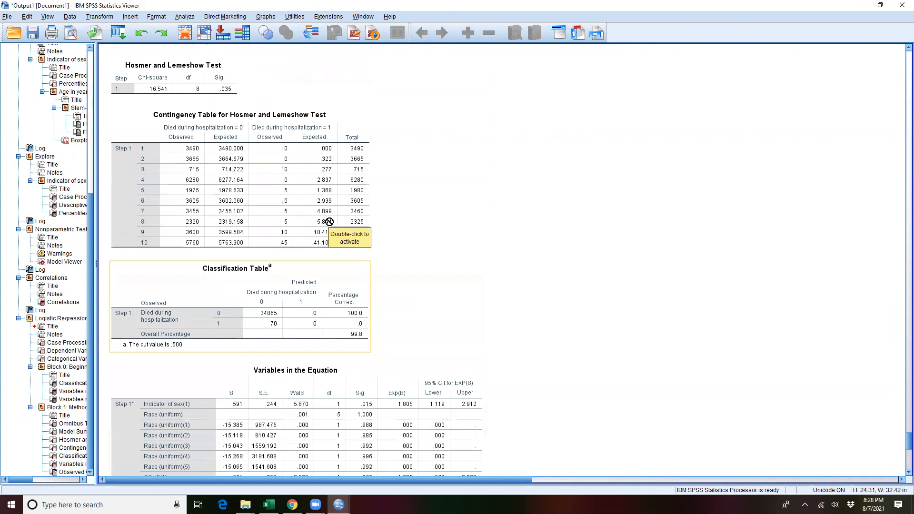
pyautogui.scroll(2, 330, 222)
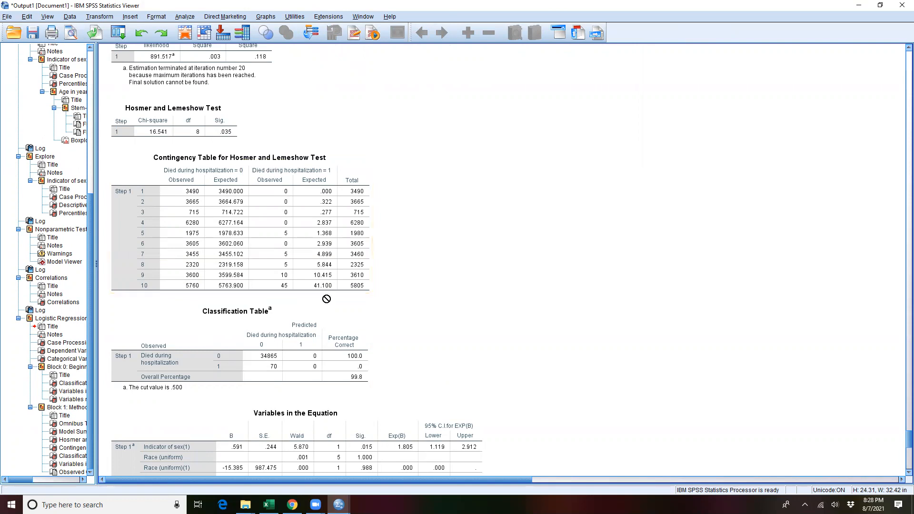
pyautogui.scroll(3, 246, 180)
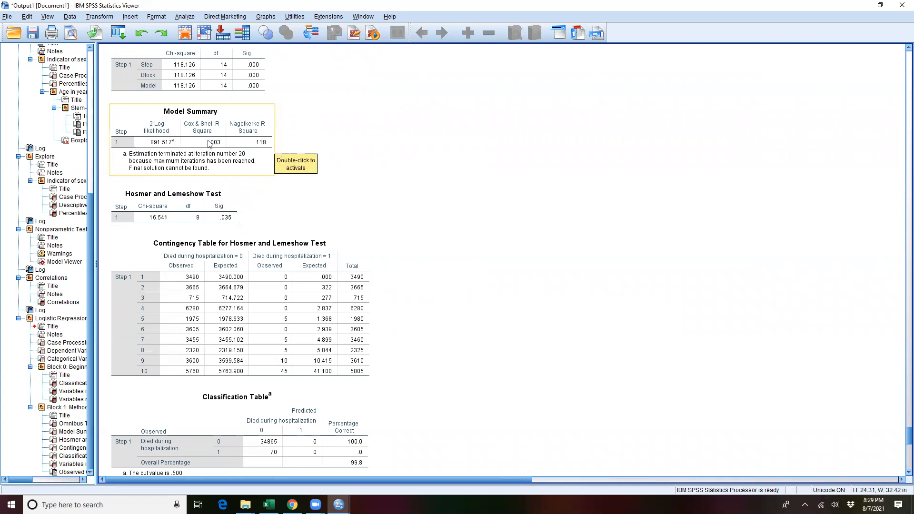
# Step: Review the Omnibus Tests of Model Coefficients and the Variables in the Equation table in the regression output
pyautogui.scroll(2, 300, 143)
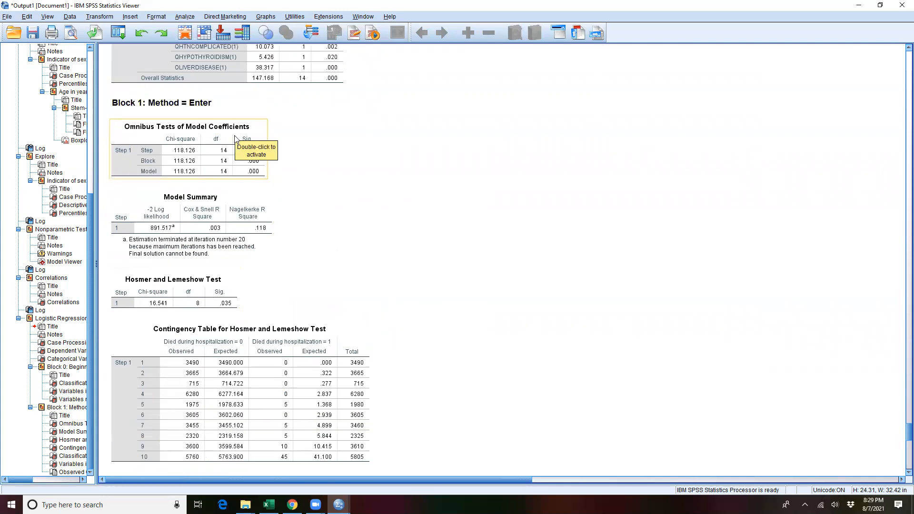
pyautogui.scroll(-10, 469, 228)
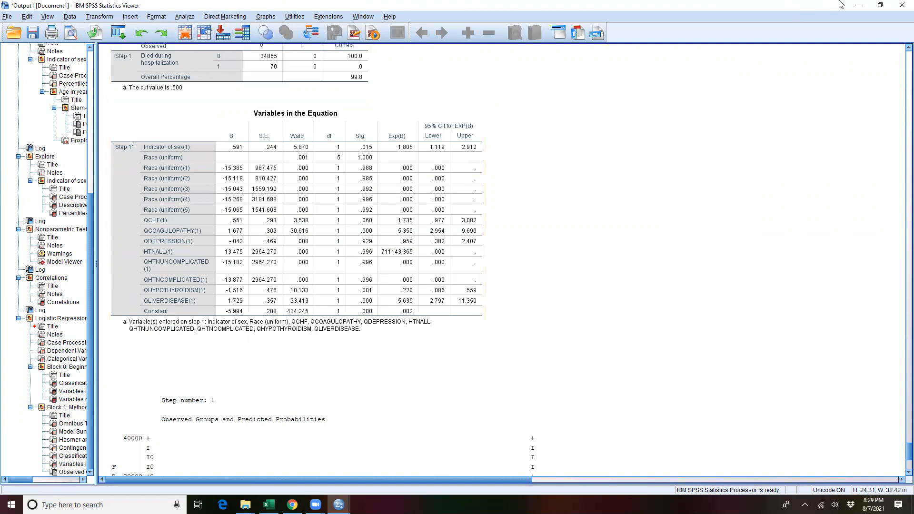
pyautogui.click(182, 18)
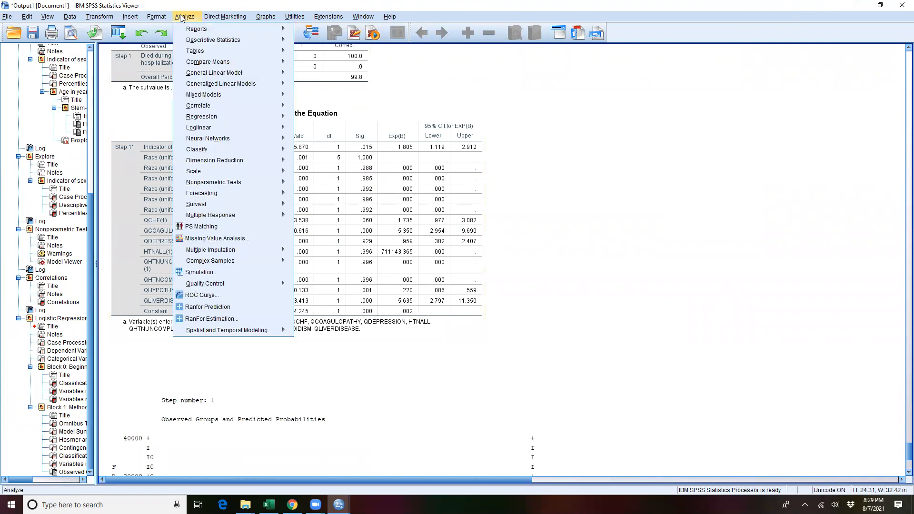
pyautogui.moveTo(7, 16)
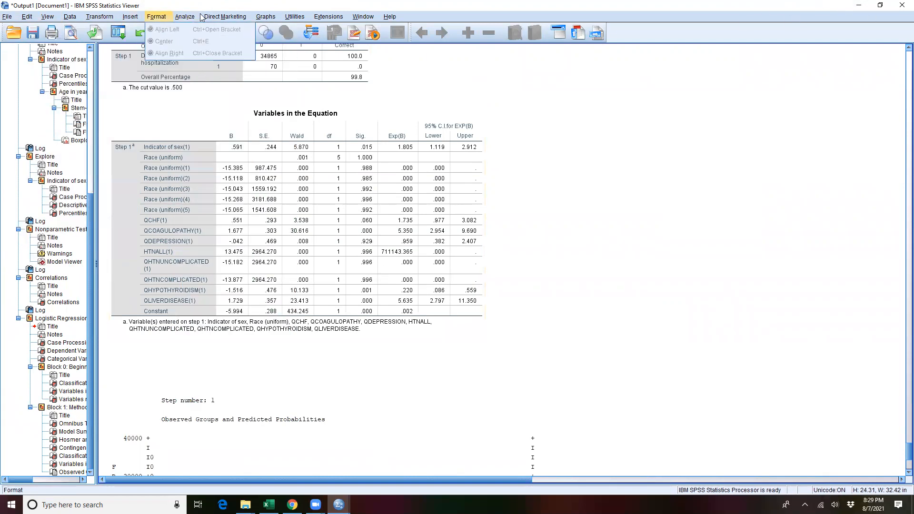
pyautogui.moveTo(224, 72)
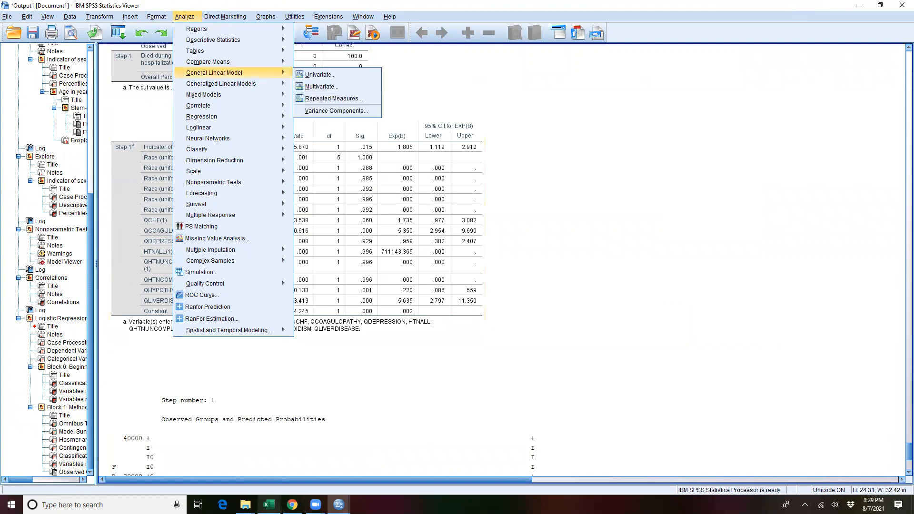
# Step: Switch to the Excel forest plot workbook and examine its variable names, odds ratios, 95% limits and the forest plot drawn from them
pyautogui.moveTo(269, 505)
pyautogui.hotkey('alt', 'Tab')
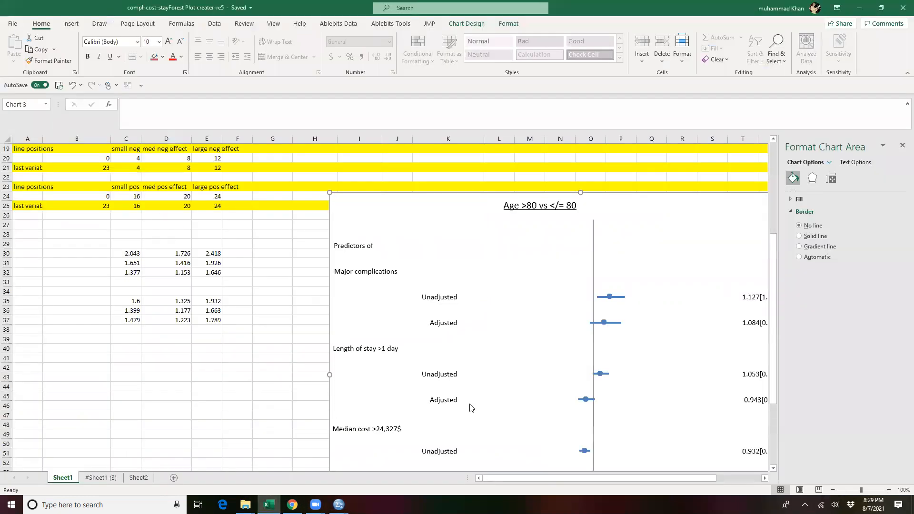
pyautogui.scroll(6, 633, 310)
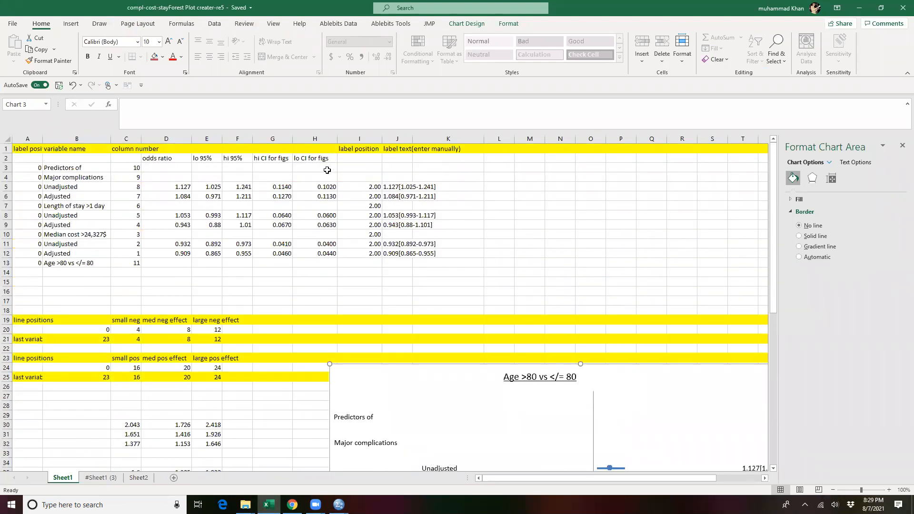
pyautogui.moveTo(68, 169); pyautogui.dragTo(71, 252)
pyautogui.moveTo(180, 184); pyautogui.dragTo(250, 257)
pyautogui.scroll(-6, 751, 329)
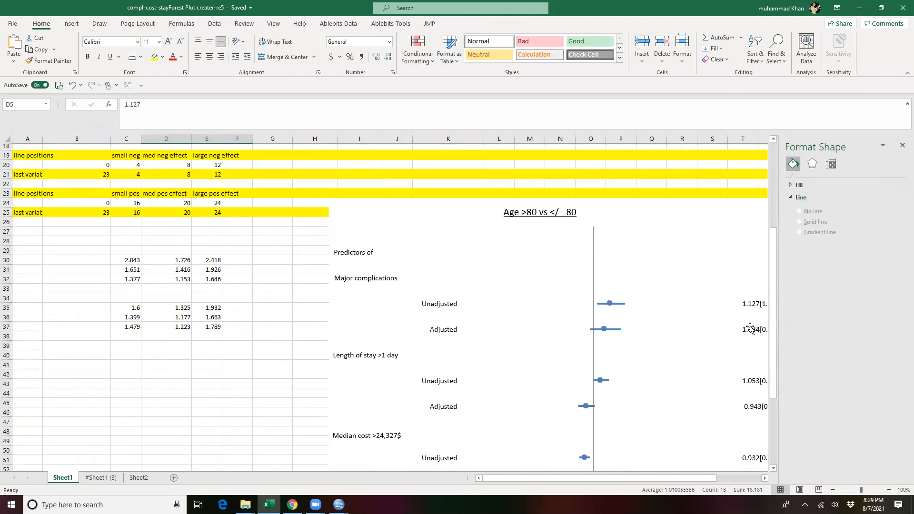
pyautogui.scroll(-3, 539, 266)
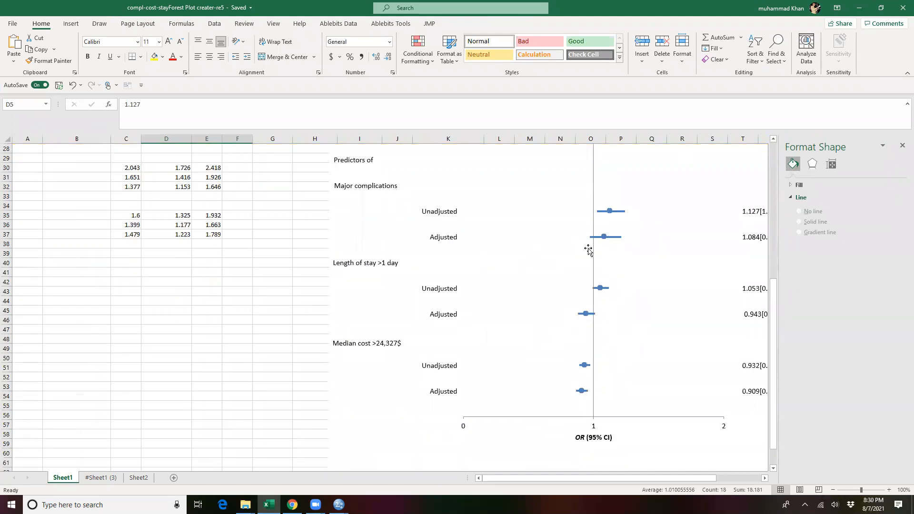
pyautogui.scroll(9, 588, 247)
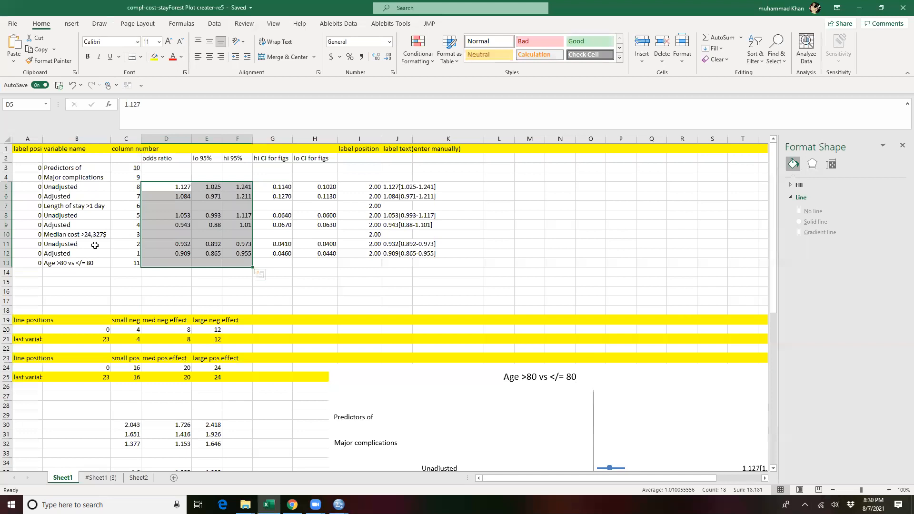
pyautogui.scroll(-10, 487, 312)
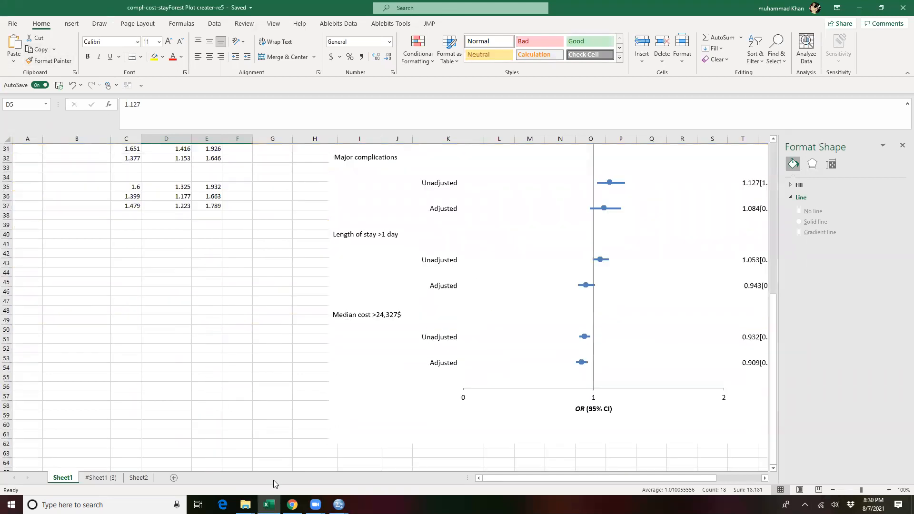
# Step: Launch RStudio from the desktop and decline closing the missing .Rhistory file
pyautogui.click(913, 504)
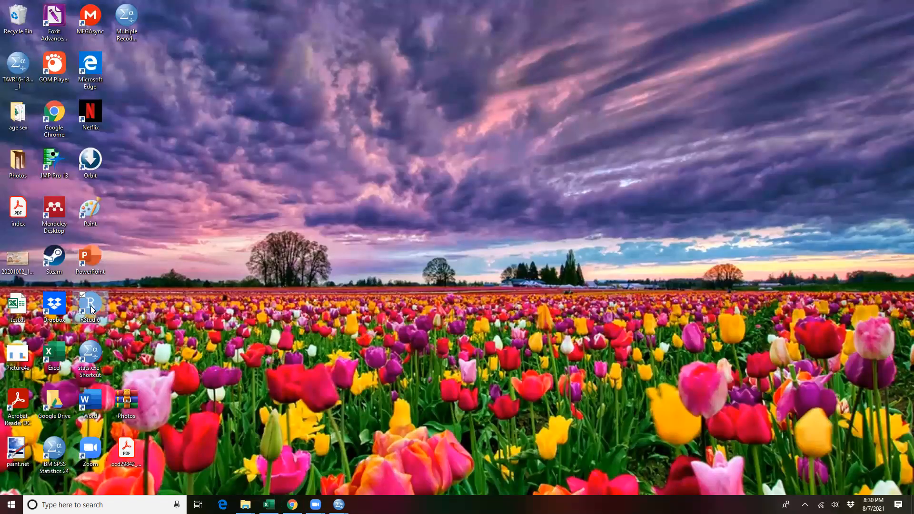
pyautogui.doubleClick(90, 305)
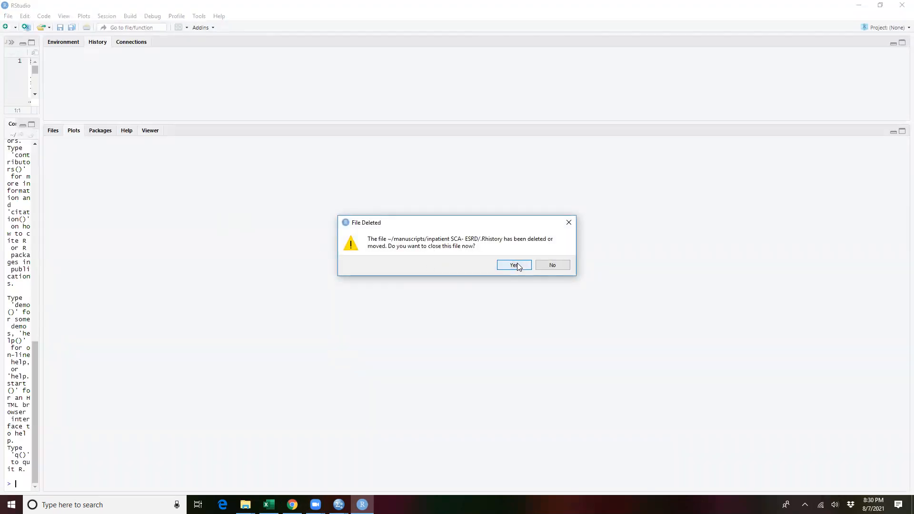
pyautogui.click(552, 265)
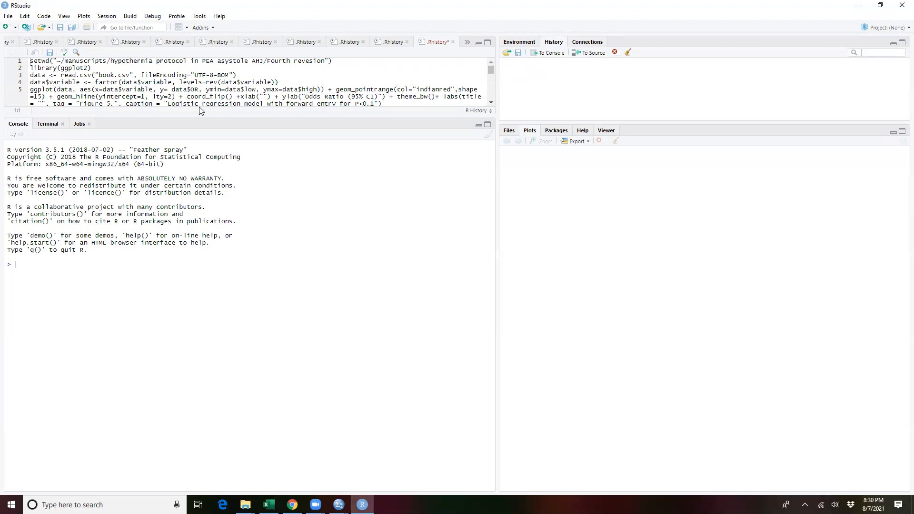
# Step: Highlight the ggplot2 forest plot code in the script and the console text to review where code is written and run
pyautogui.moveTo(136, 69); pyautogui.dragTo(215, 96)
pyautogui.moveTo(82, 164); pyautogui.dragTo(157, 225)
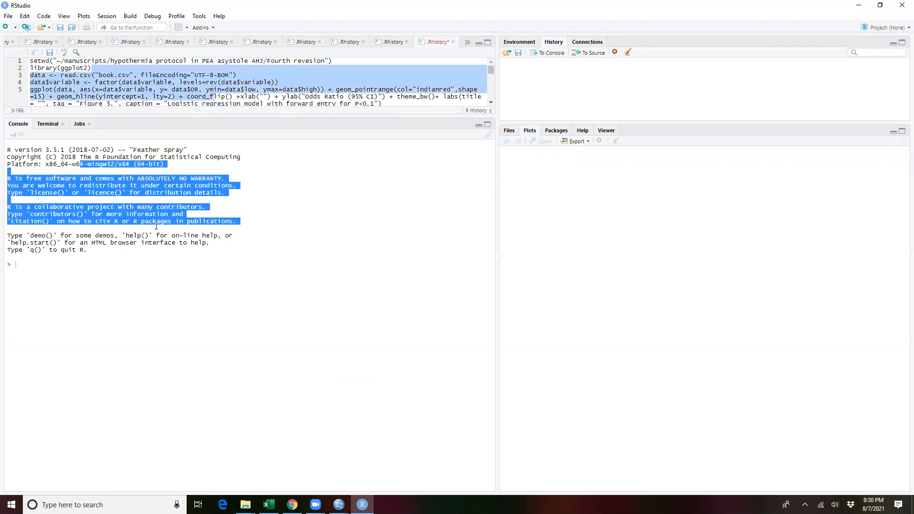
pyautogui.click(28, 263)
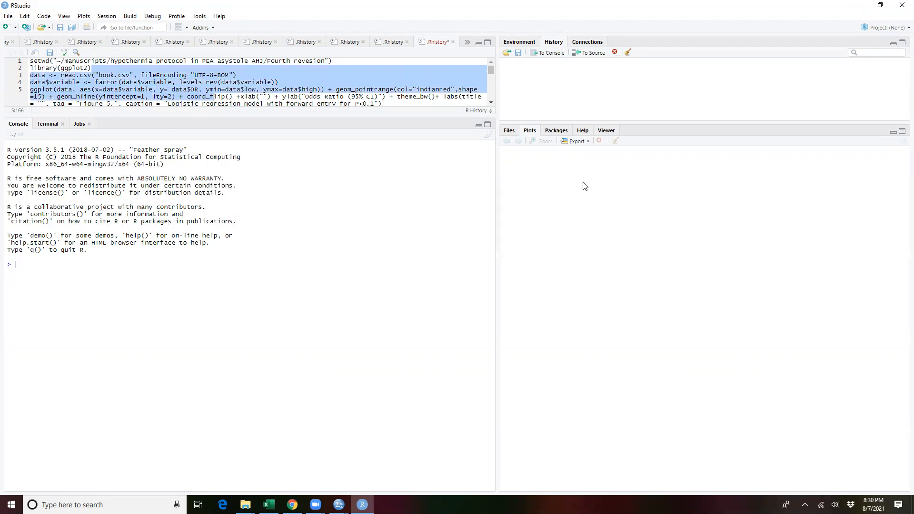
# Step: Look over the RStudio packages, help resources, home folder files, environment and command history
pyautogui.click(508, 131)
pyautogui.click(560, 132)
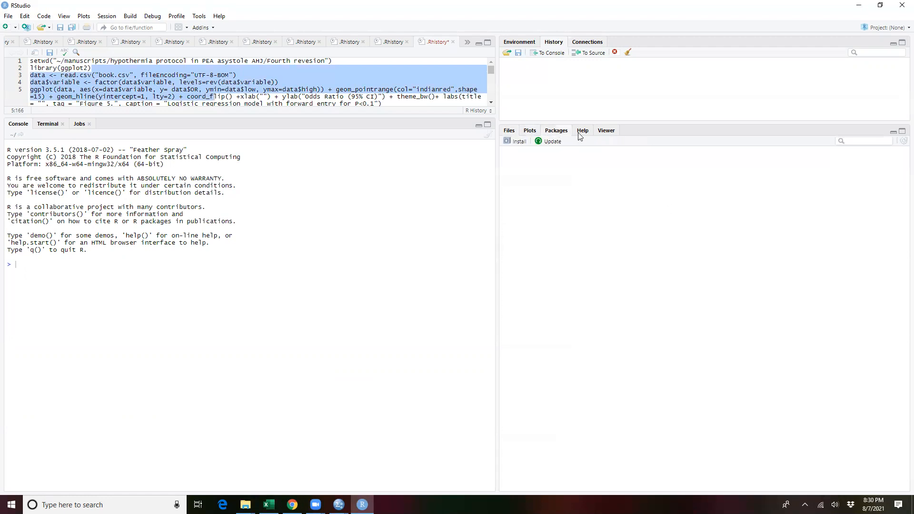
pyautogui.click(589, 133)
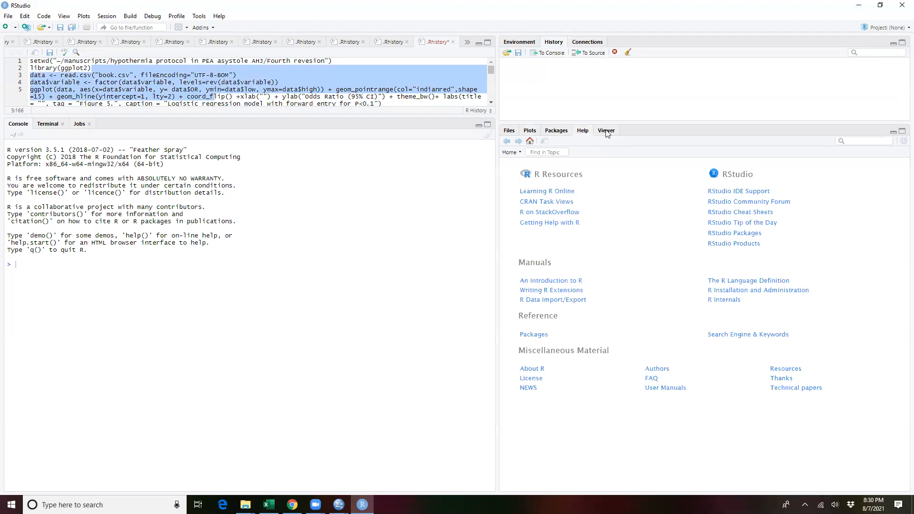
pyautogui.click(509, 132)
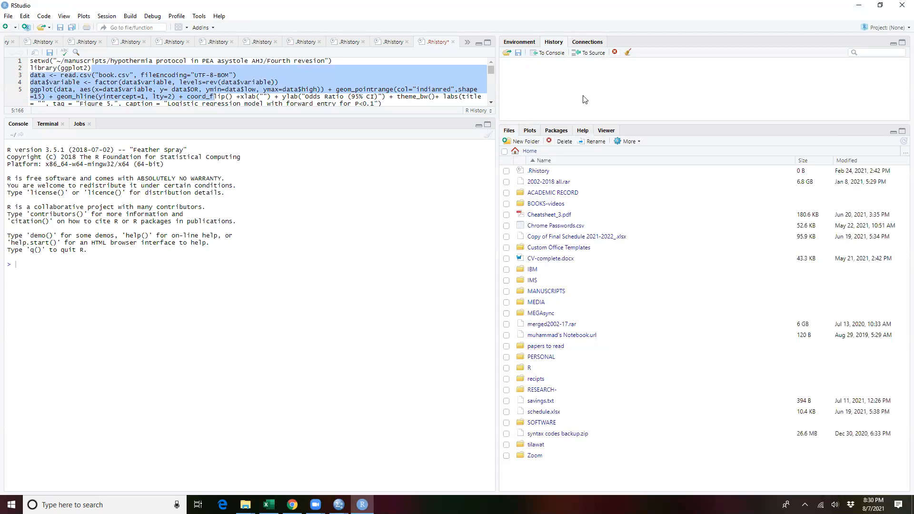
pyautogui.click(522, 43)
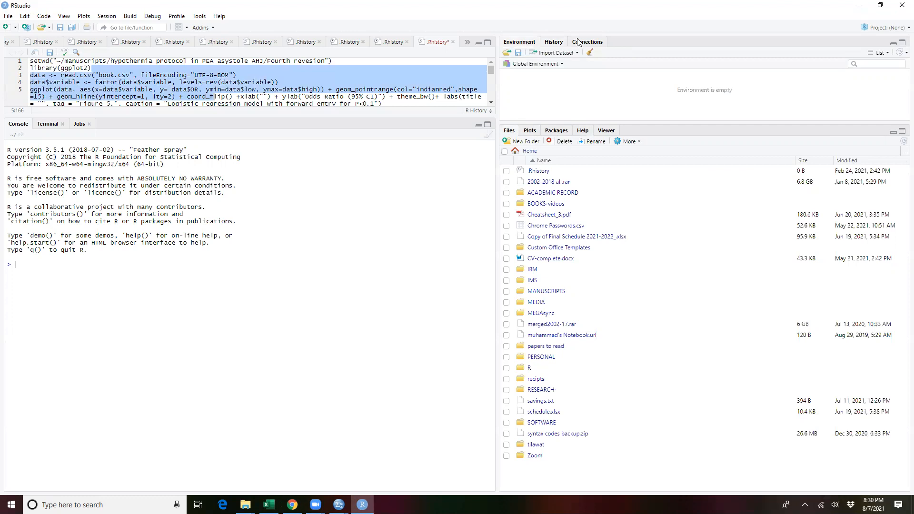
pyautogui.click(552, 43)
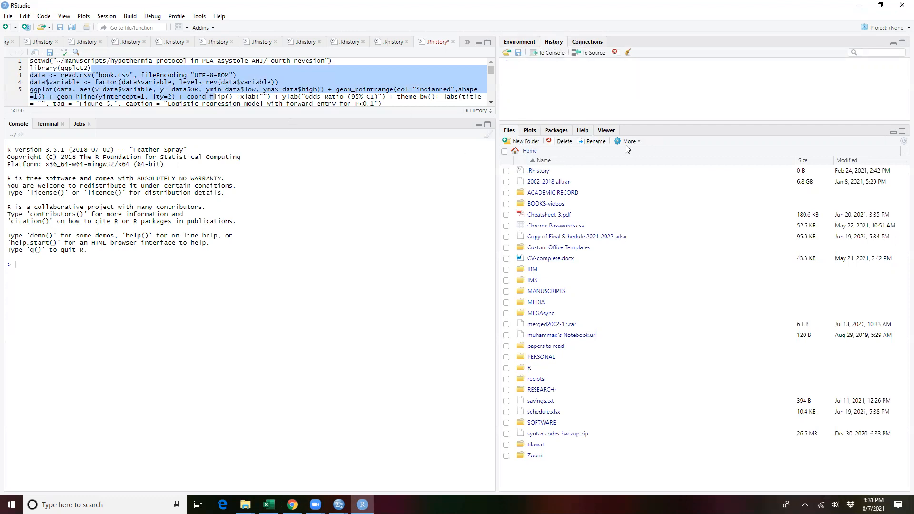
# Step: Set the 2.0 CKD watchmen project folder inside MANUSCRIPTS as the working directory and highlight the resulting setwd command
pyautogui.click(547, 292)
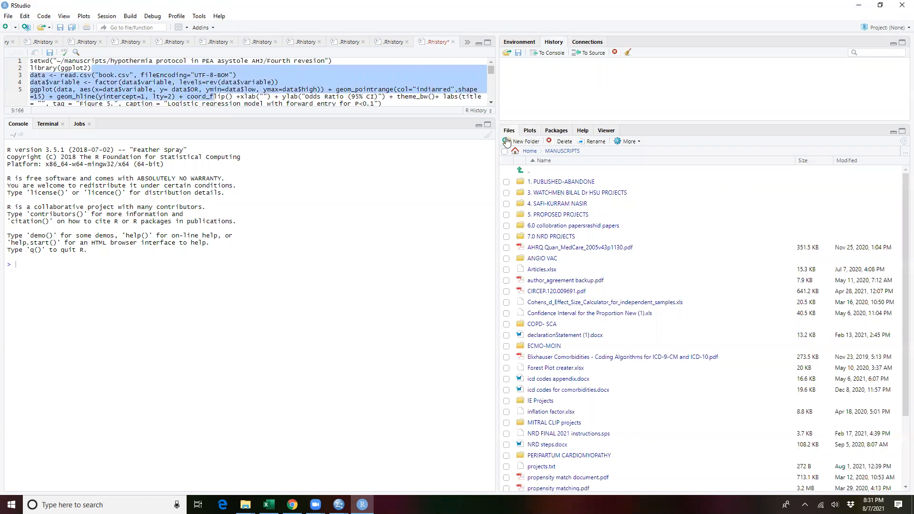
pyautogui.click(574, 193)
pyautogui.click(573, 192)
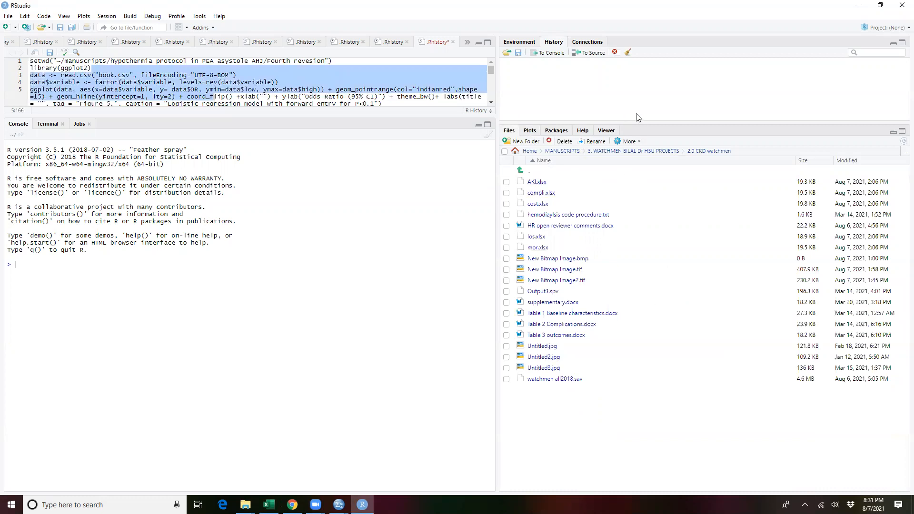
pyautogui.click(638, 142)
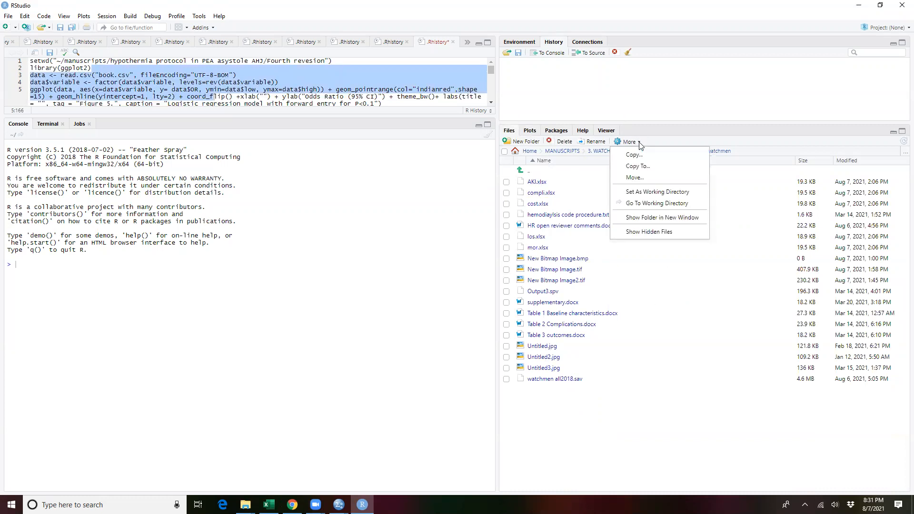
pyautogui.click(662, 192)
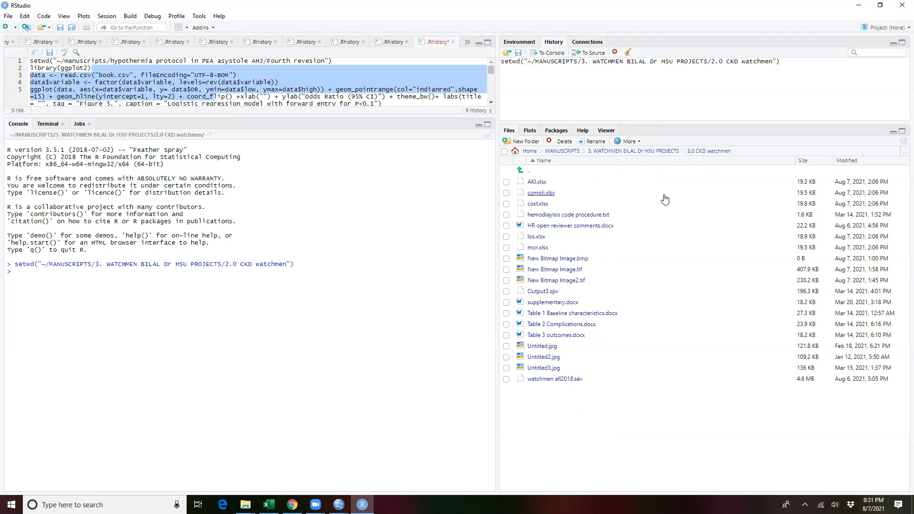
pyautogui.moveTo(28, 265); pyautogui.dragTo(317, 261)
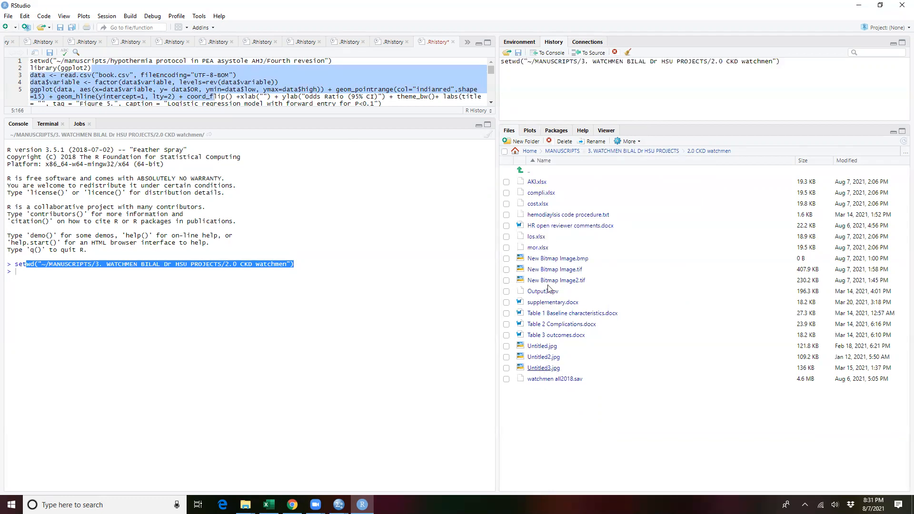
# Step: Set the MANUSCRIPTS/MITRAL CLIP projects/mitraclip in ESRD/back up material folder as the working directory
pyautogui.click(570, 151)
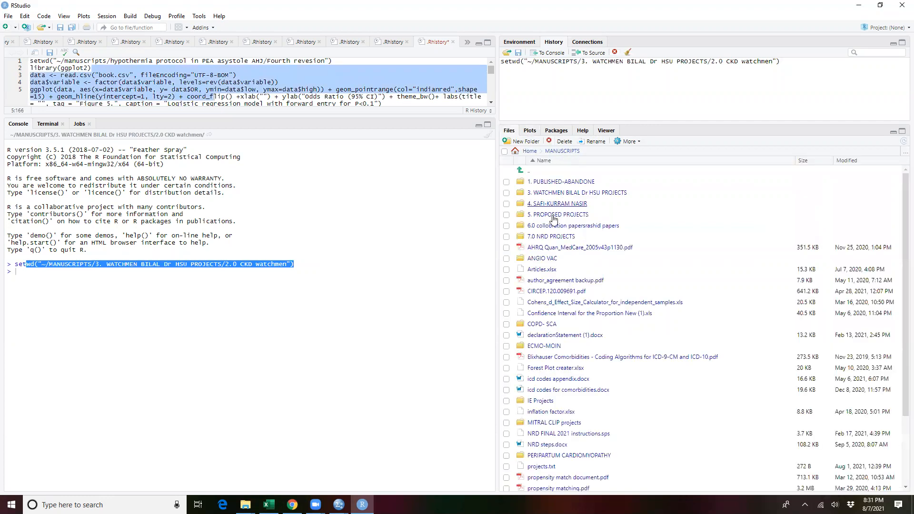
pyautogui.scroll(-1, 560, 281)
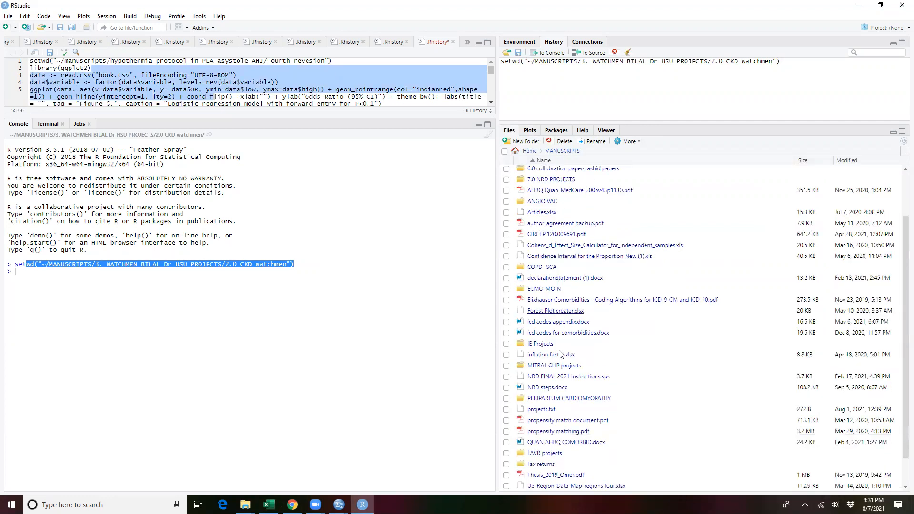
pyautogui.click(554, 365)
pyautogui.click(547, 237)
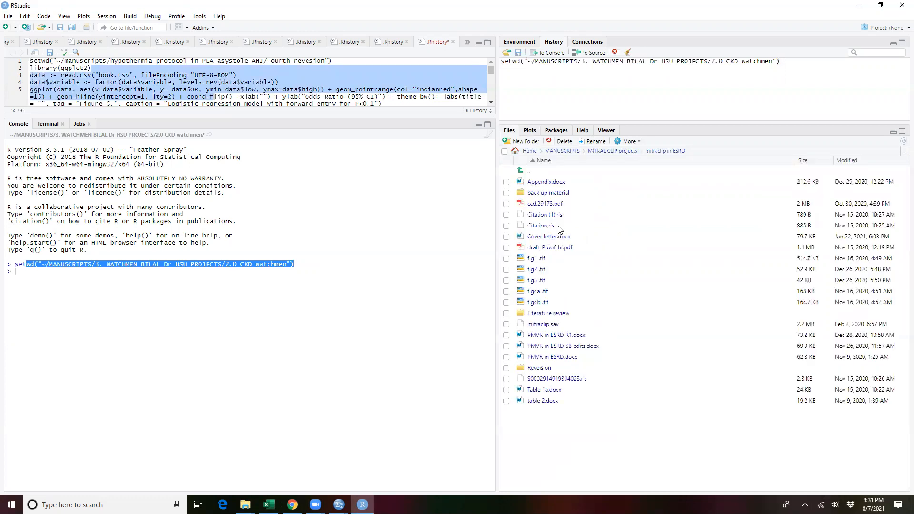
pyautogui.click(548, 193)
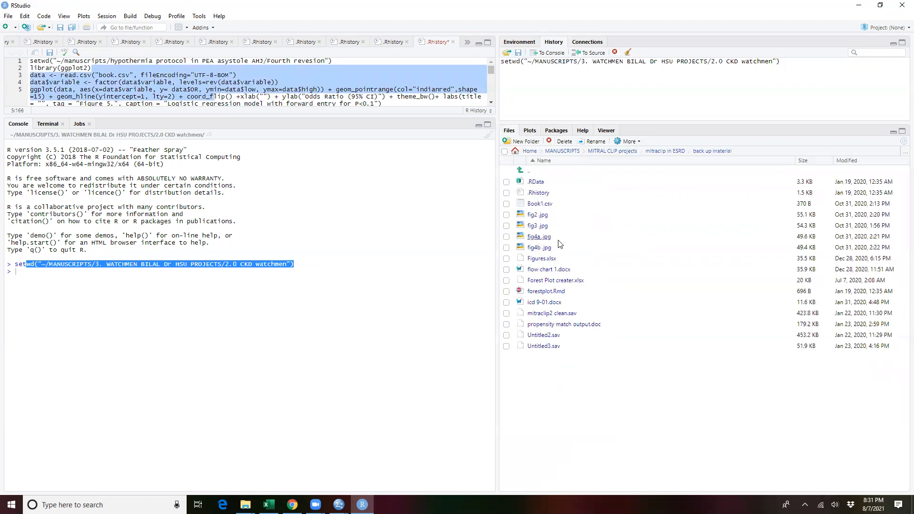
pyautogui.click(630, 142)
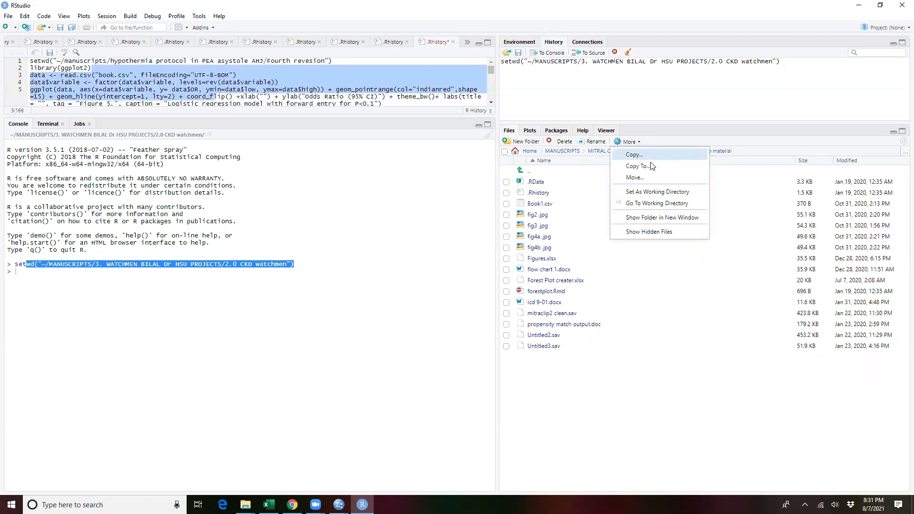
pyautogui.click(662, 191)
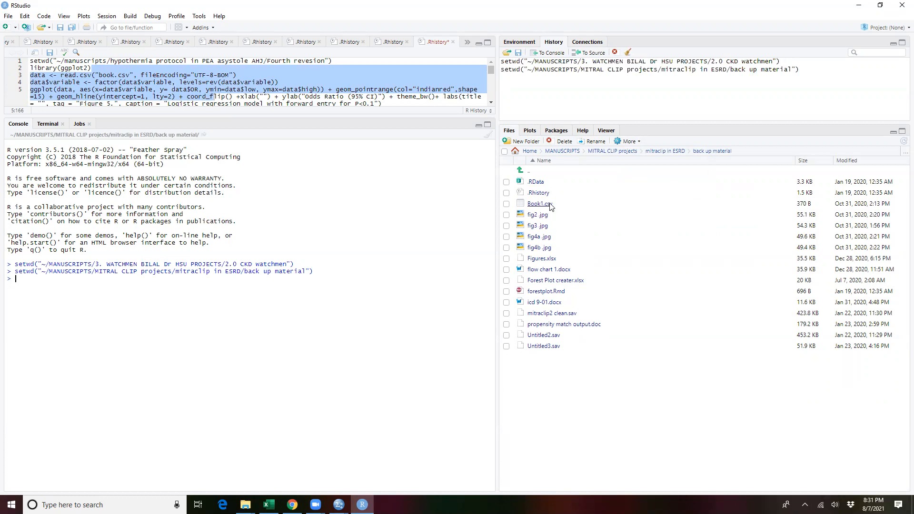
# Step: Switch to the SPSS output and copy the Sig., Exp(B) and 95% C.I. values of all predictors from the Variables in the Equation table
pyautogui.click(339, 505)
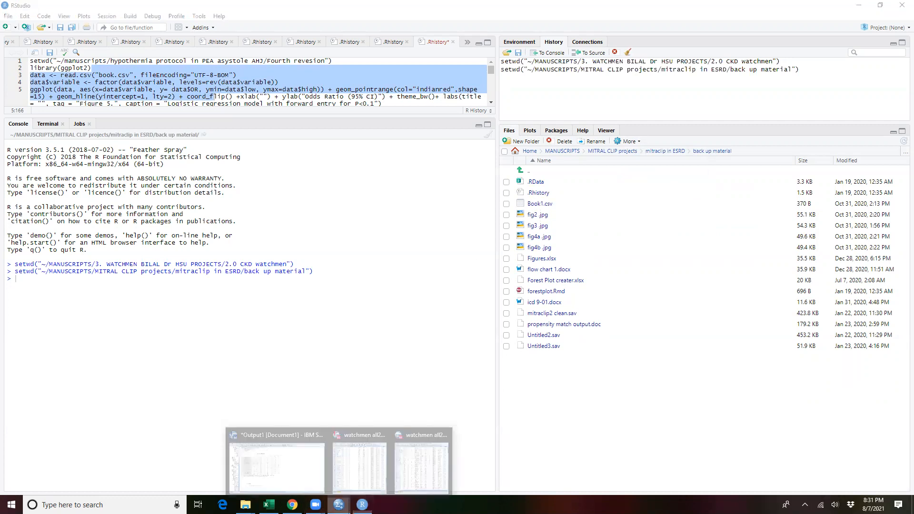
pyautogui.click(312, 467)
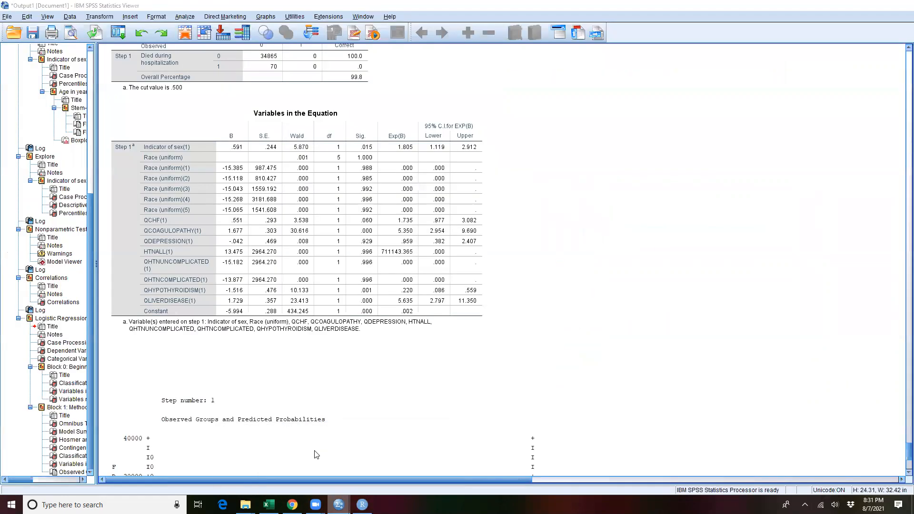
pyautogui.doubleClick(301, 129)
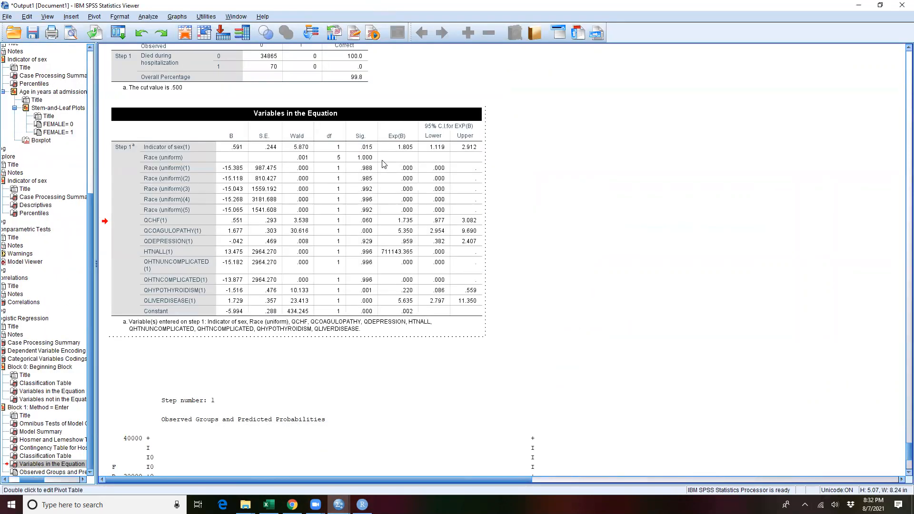
pyautogui.moveTo(531, 299); pyautogui.dragTo(414, 147)
pyautogui.rightClick(424, 147)
pyautogui.click(444, 166)
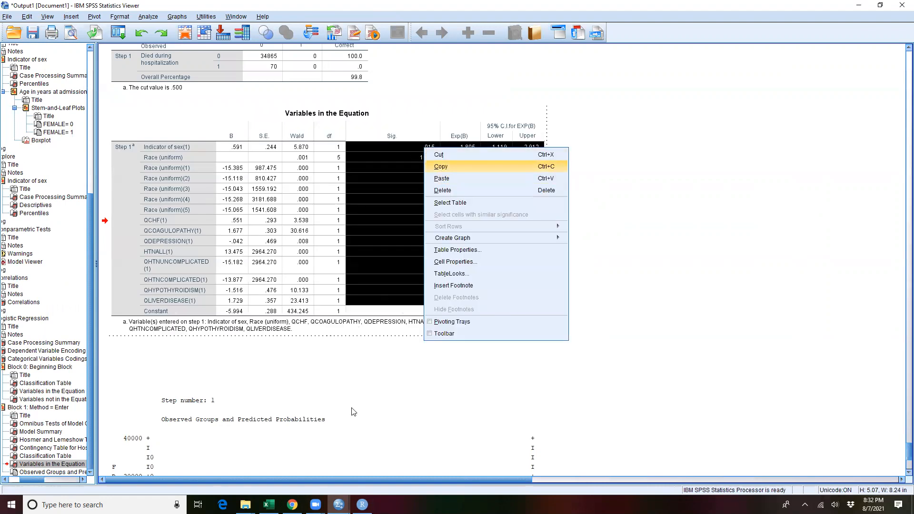
# Step: Switch to Excel, create a blank workbook and paste the copied regression values starting at cell A1
pyautogui.click(269, 504)
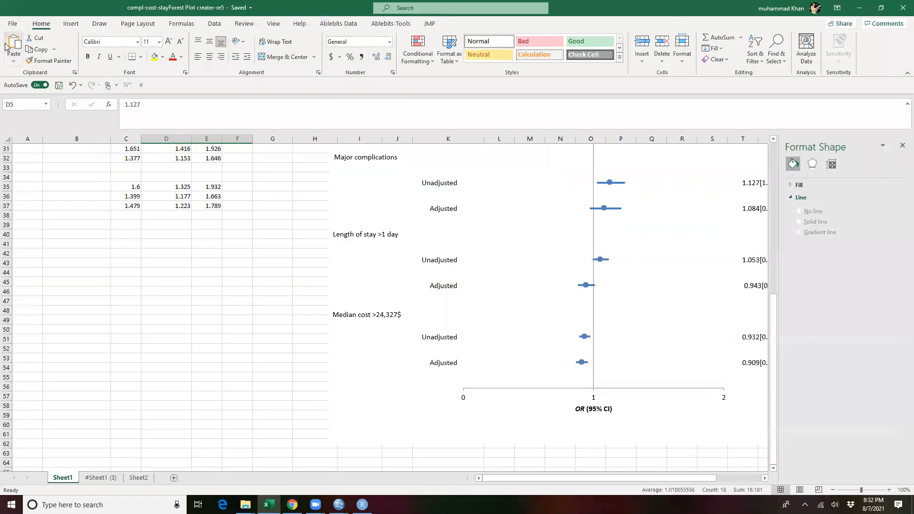
pyautogui.click(14, 25)
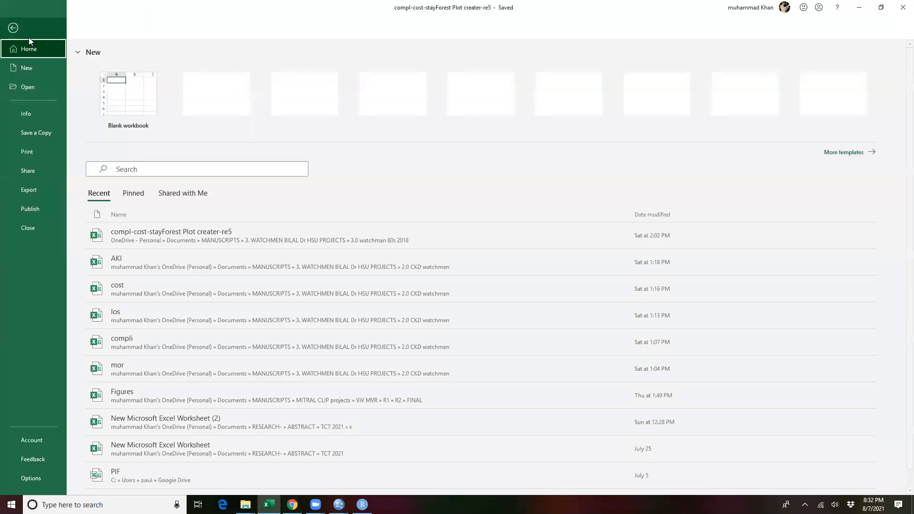
pyautogui.click(118, 100)
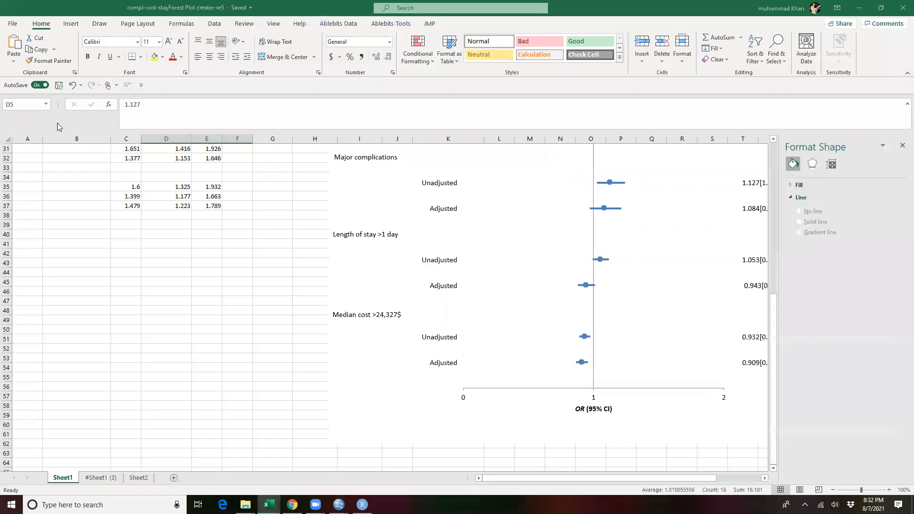
pyautogui.rightClick(35, 150)
pyautogui.click(74, 203)
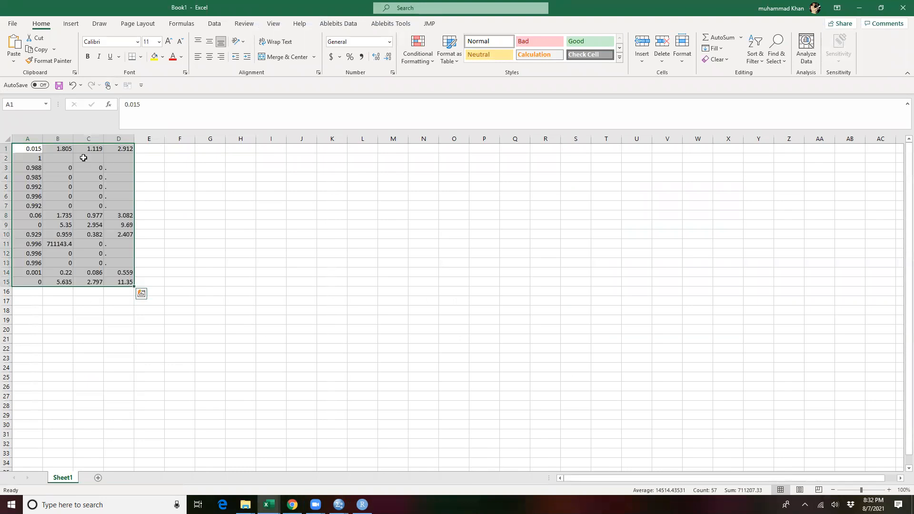
# Step: Choose the CSV UTF-8 (Comma delimited) format for saving in the 3.0 watchman 80s 2018 folder, then close the workbook without saving
pyautogui.click(12, 24)
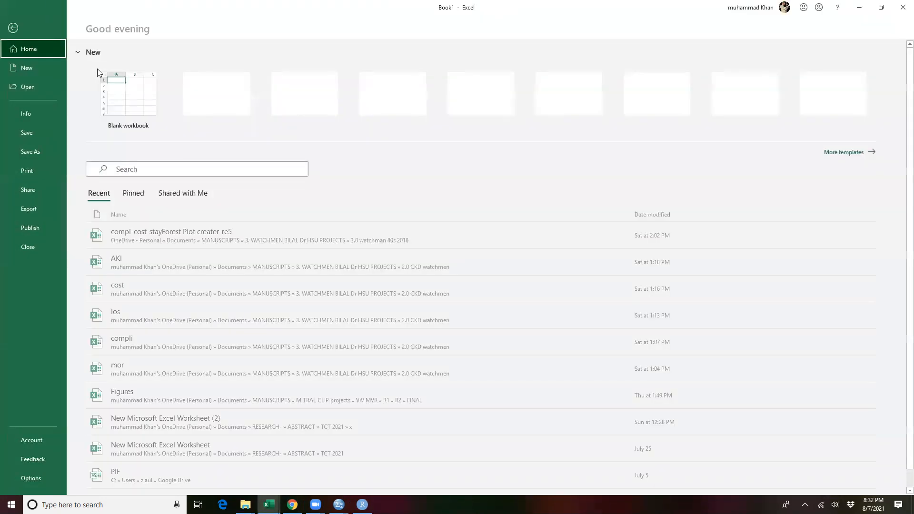
pyautogui.click(46, 149)
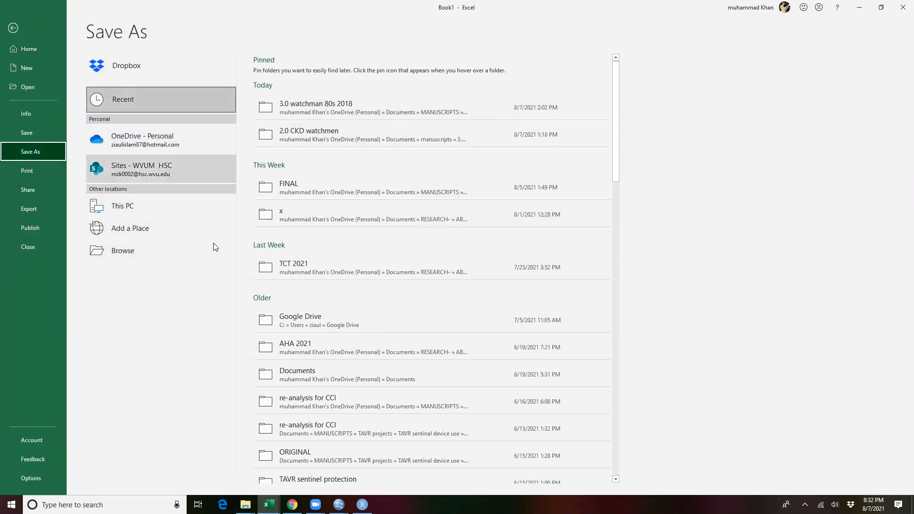
pyautogui.click(299, 103)
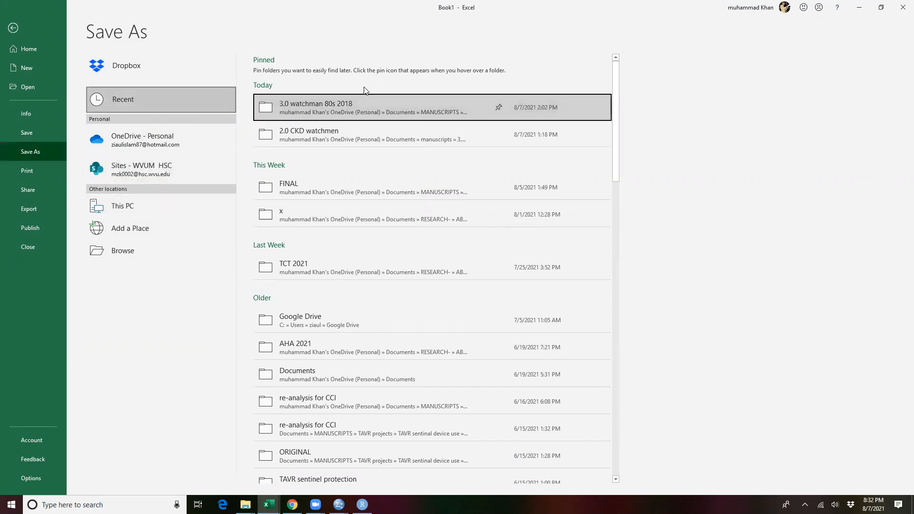
pyautogui.click(442, 85)
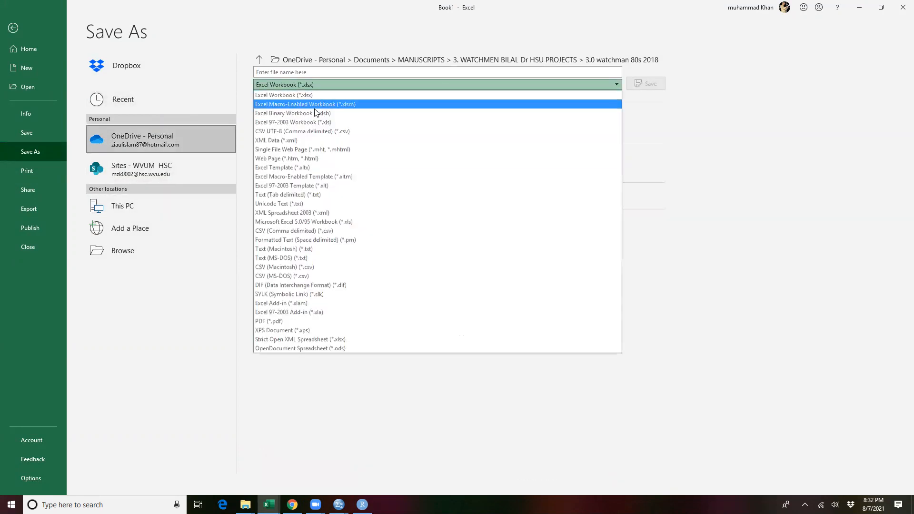
pyautogui.click(340, 133)
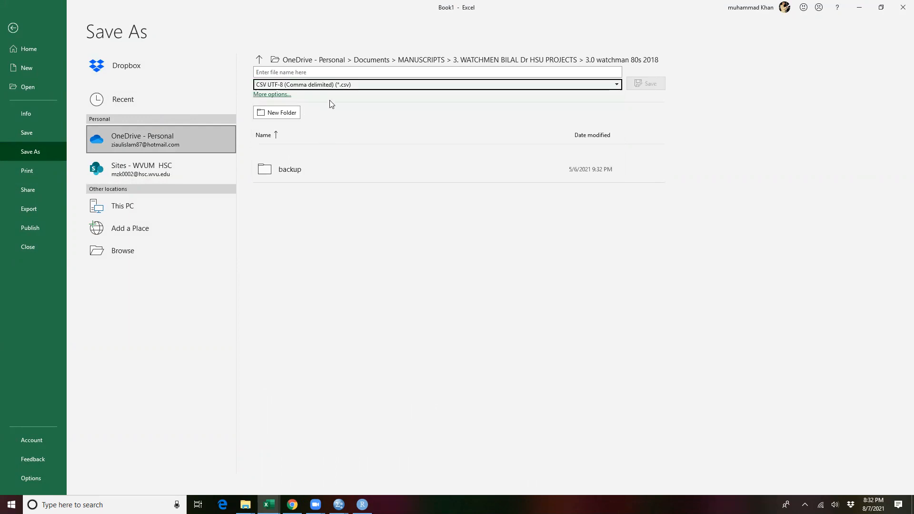
pyautogui.click(901, 8)
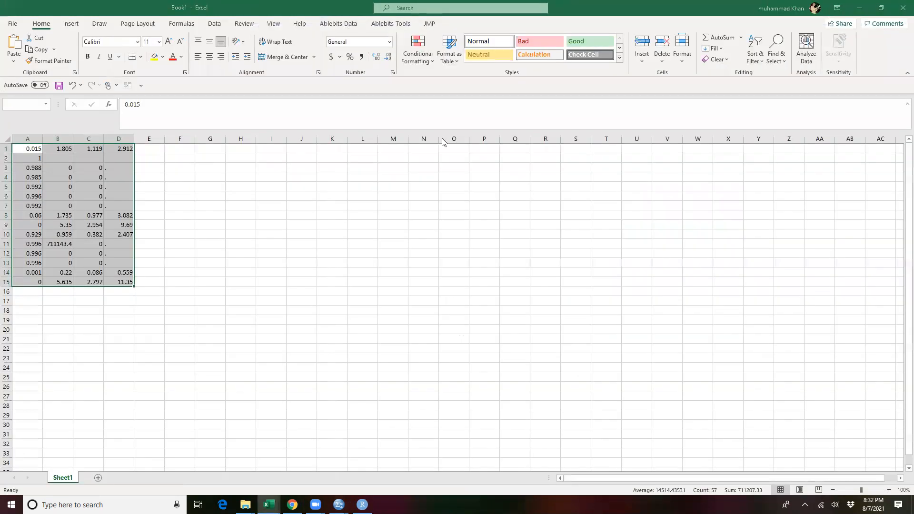
pyautogui.click(499, 305)
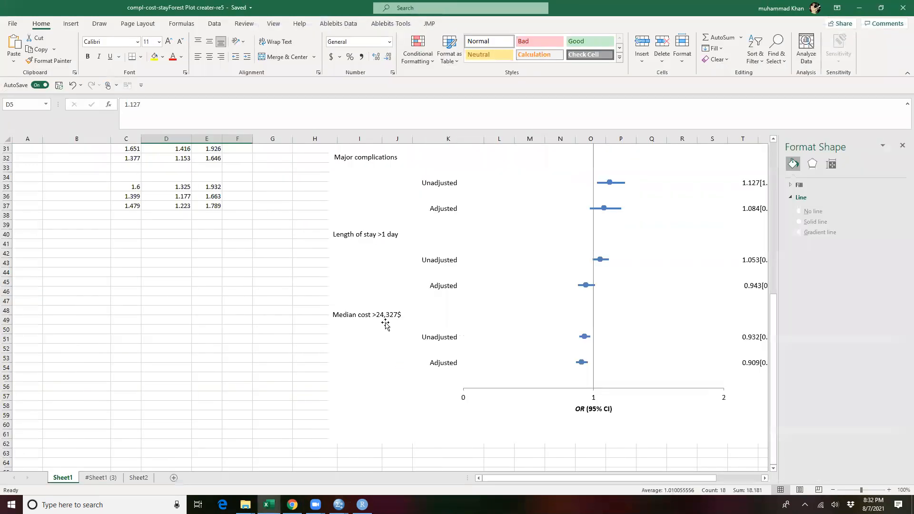
# Step: Switch to RStudio and view the contents of Book1.csv from the back up material folder
pyautogui.click(292, 504)
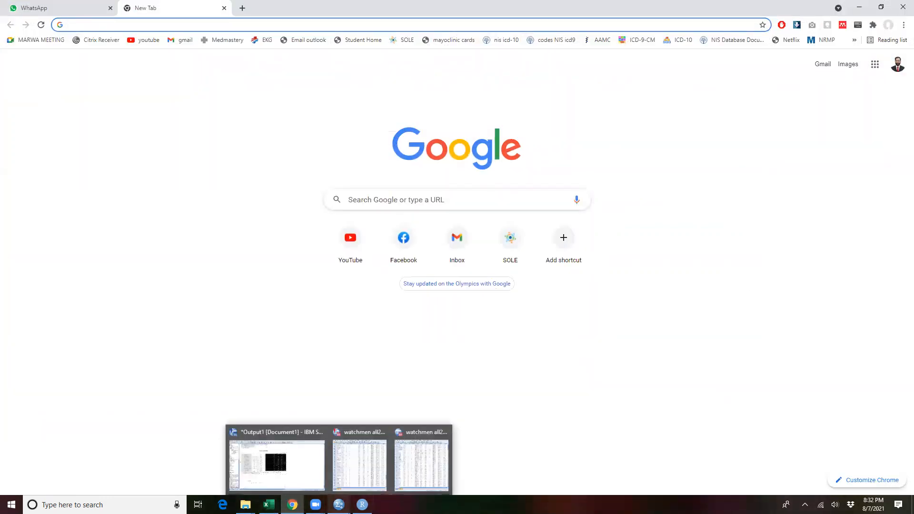
pyautogui.click(363, 504)
pyautogui.rightClick(538, 205)
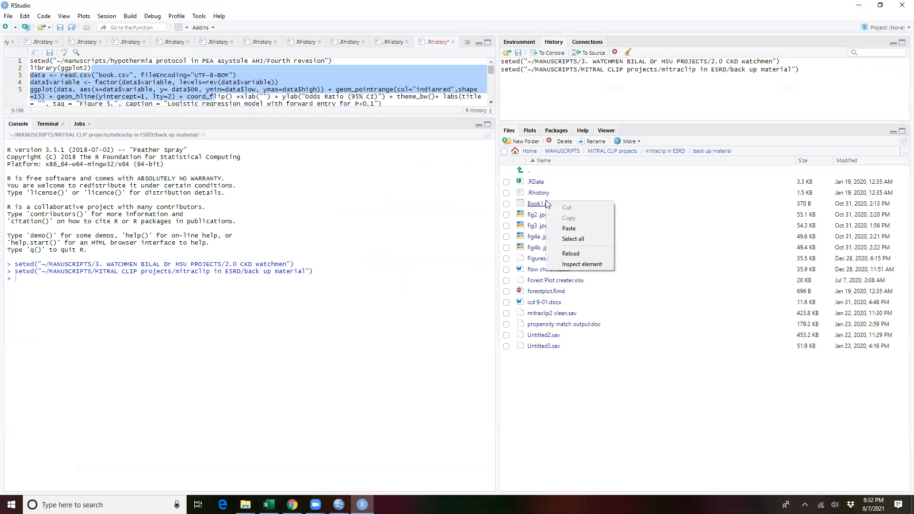
pyautogui.click(539, 205)
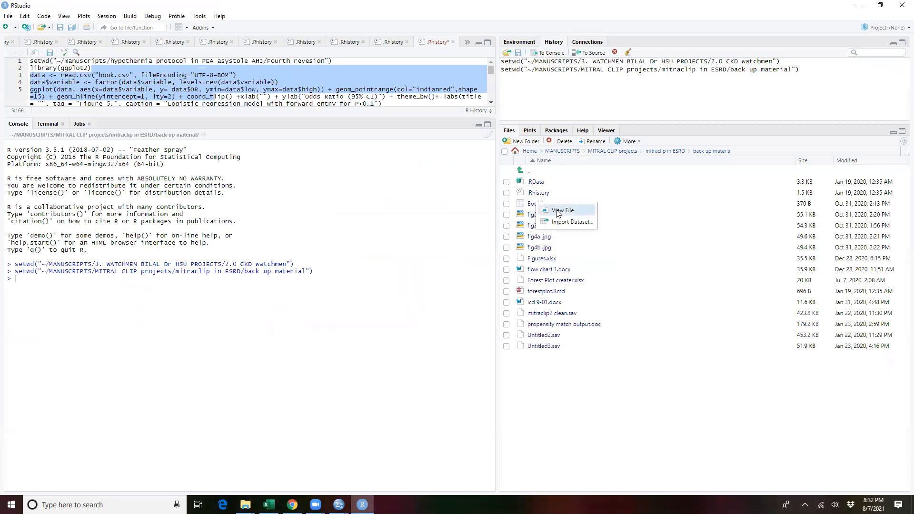
pyautogui.click(559, 211)
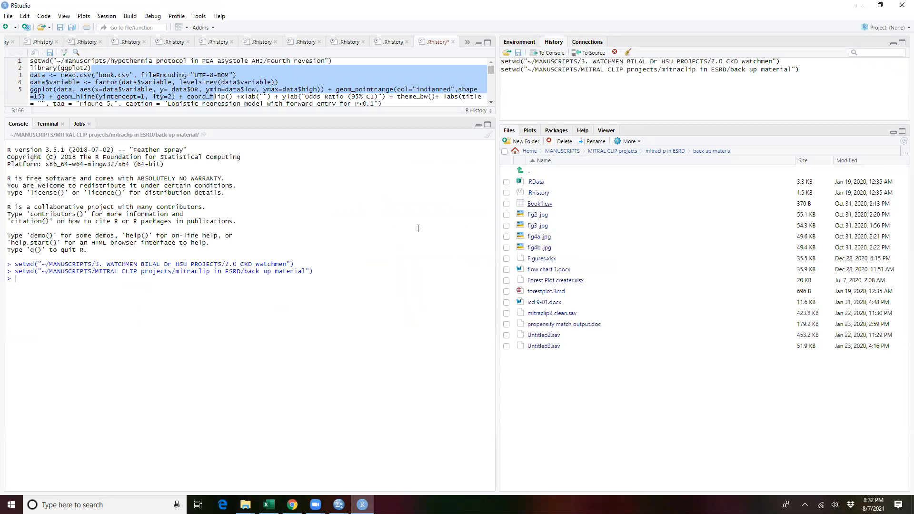
pyautogui.rightClick(535, 209)
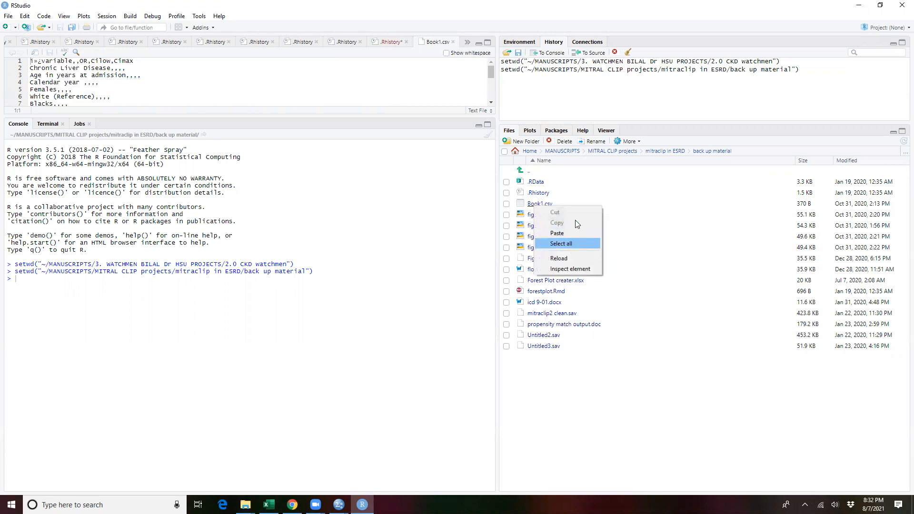
# Step: Switch to File Explorer and open the MITRAL CLIP projects folder inside MANUSCRIPTS
pyautogui.click(245, 505)
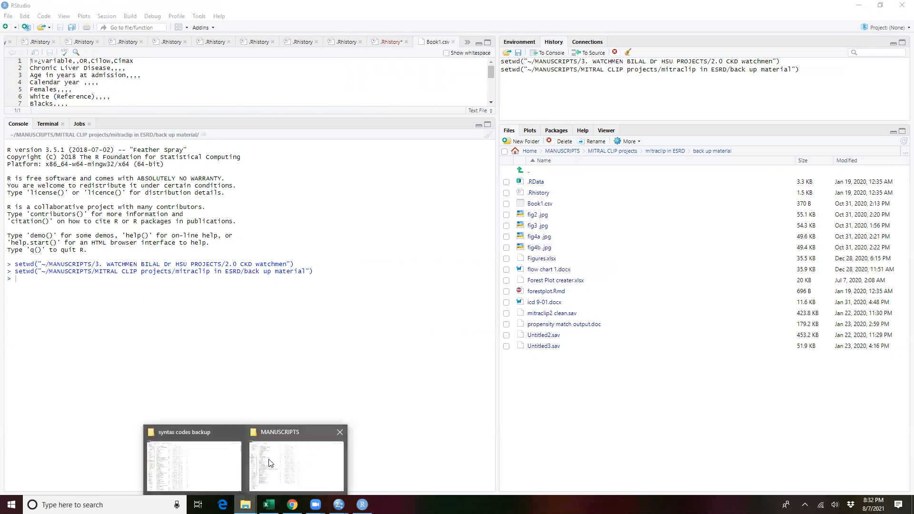
pyautogui.click(270, 459)
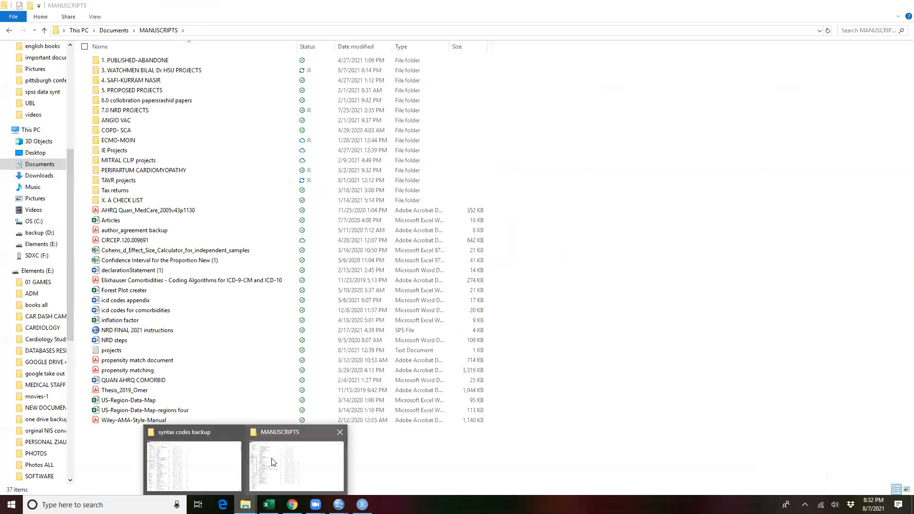
pyautogui.doubleClick(129, 161)
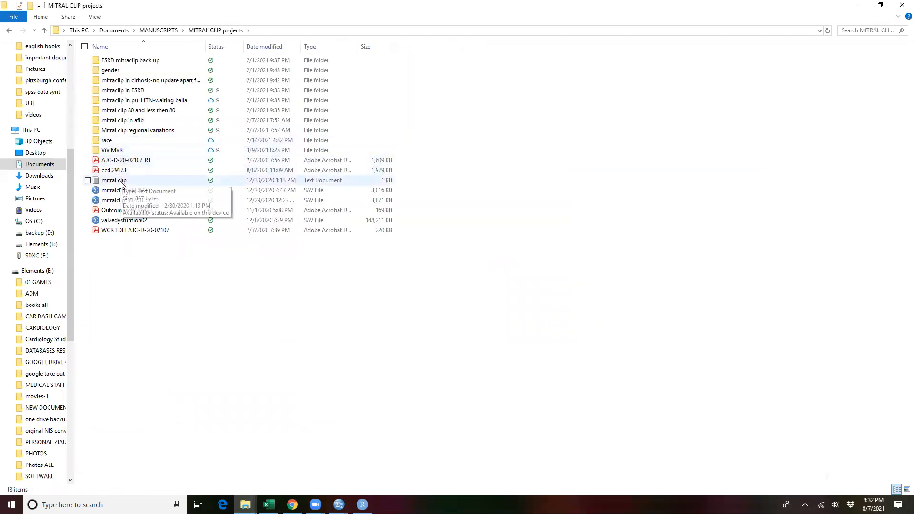
pyautogui.doubleClick(113, 150)
pyautogui.doubleClick(108, 61)
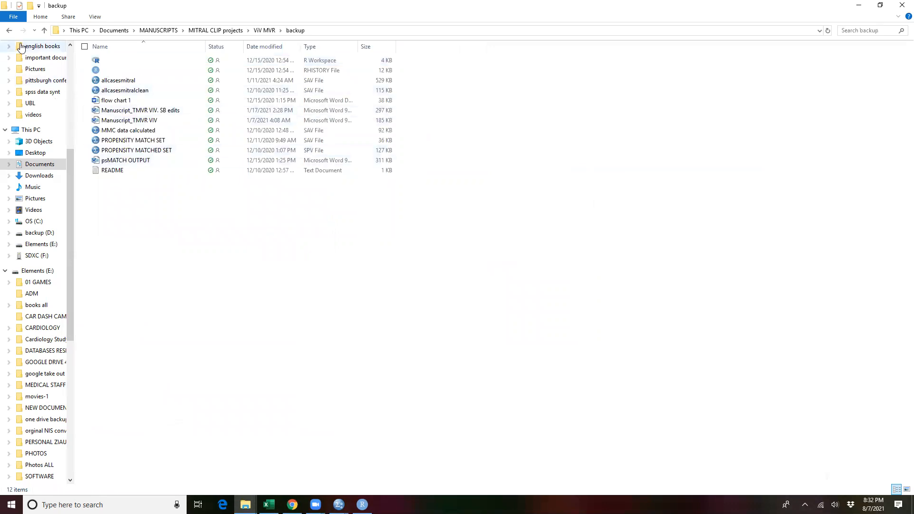
pyautogui.click(9, 32)
pyautogui.click(10, 32)
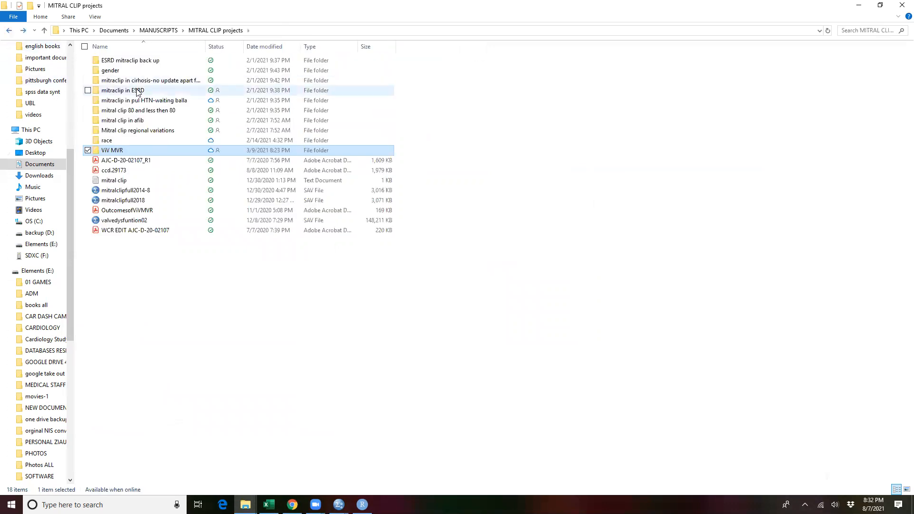
# Step: Open the Book1 CSV file from the ESRD mitraclip back up folder in Excel
pyautogui.doubleClick(126, 60)
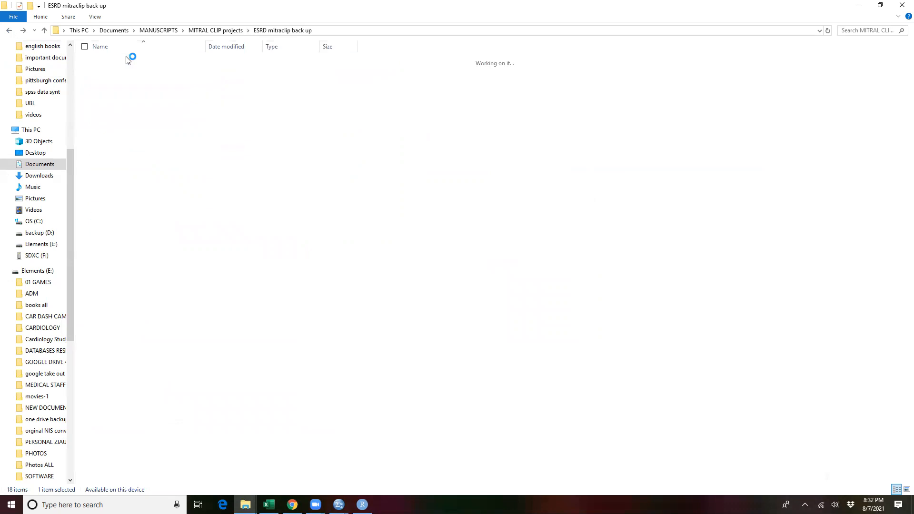
pyautogui.click(113, 91)
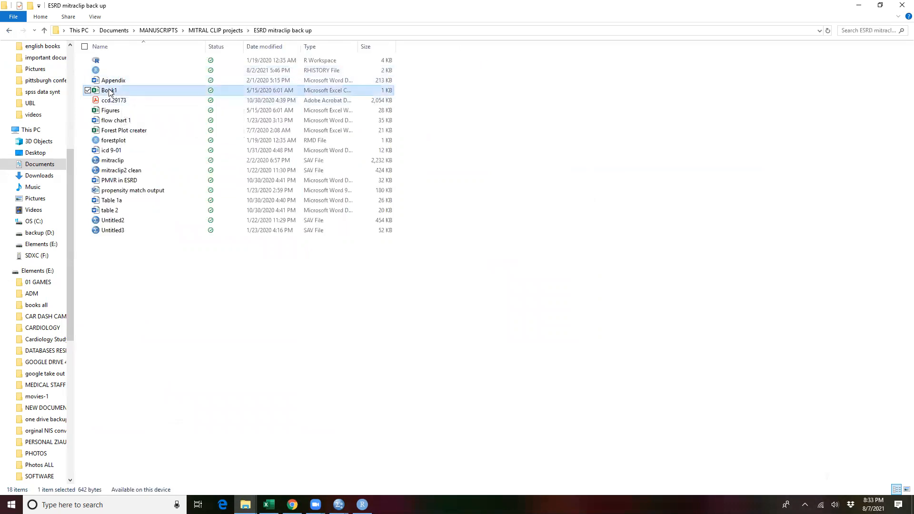
pyautogui.hotkey('alt', 'Tab')
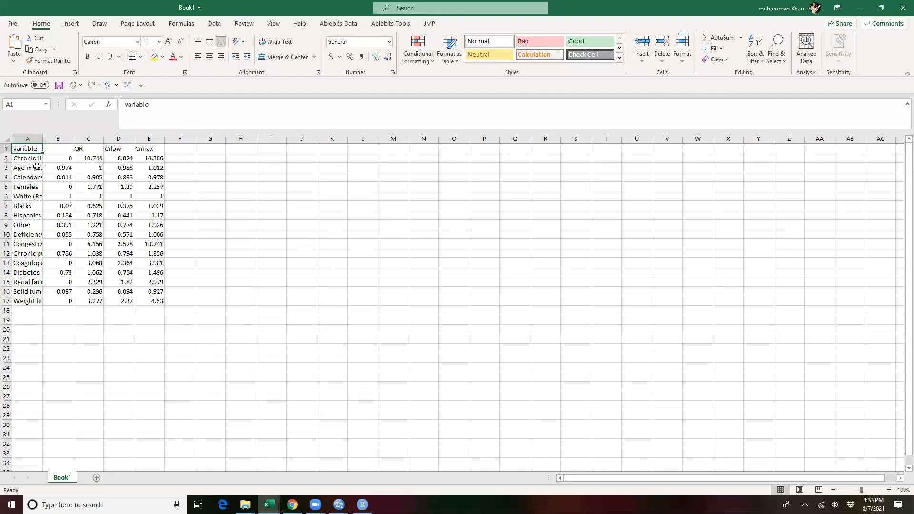
# Step: Widen the variable column and examine the unlabelled column B and the OR, Cilow and Cimax headers
pyautogui.moveTo(42, 139); pyautogui.dragTo(75, 138)
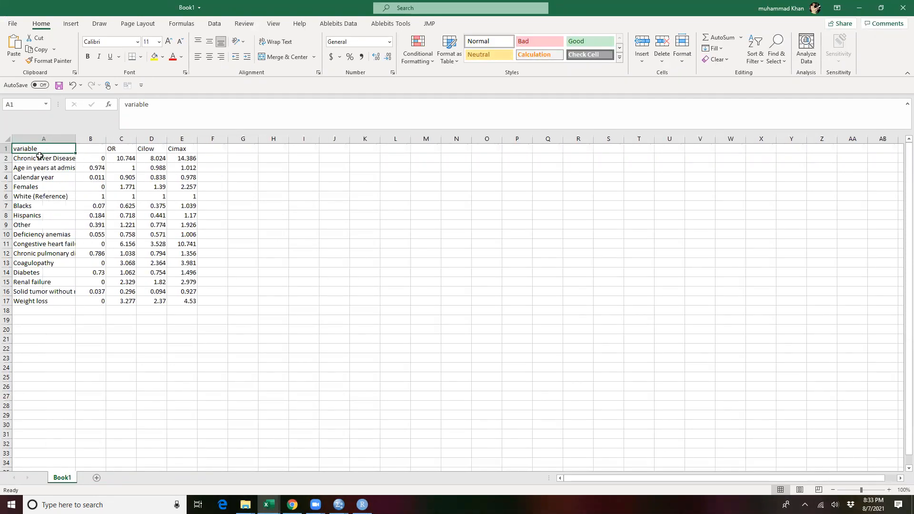
pyautogui.click(97, 142)
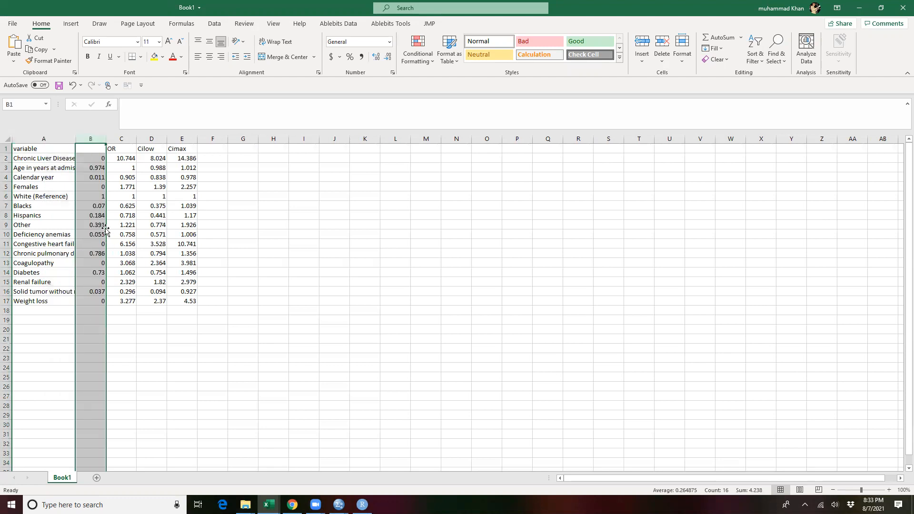
pyautogui.click(94, 151)
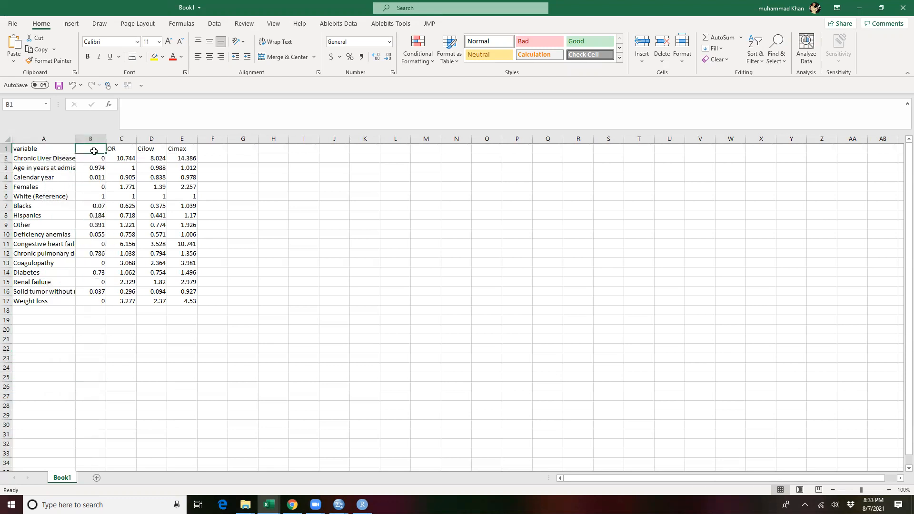
pyautogui.click(125, 150)
pyautogui.click(147, 148)
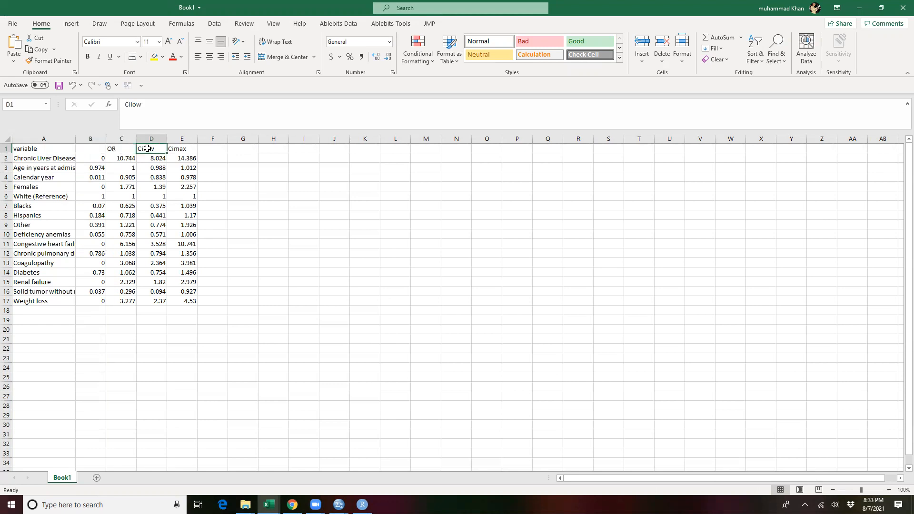
pyautogui.click(179, 149)
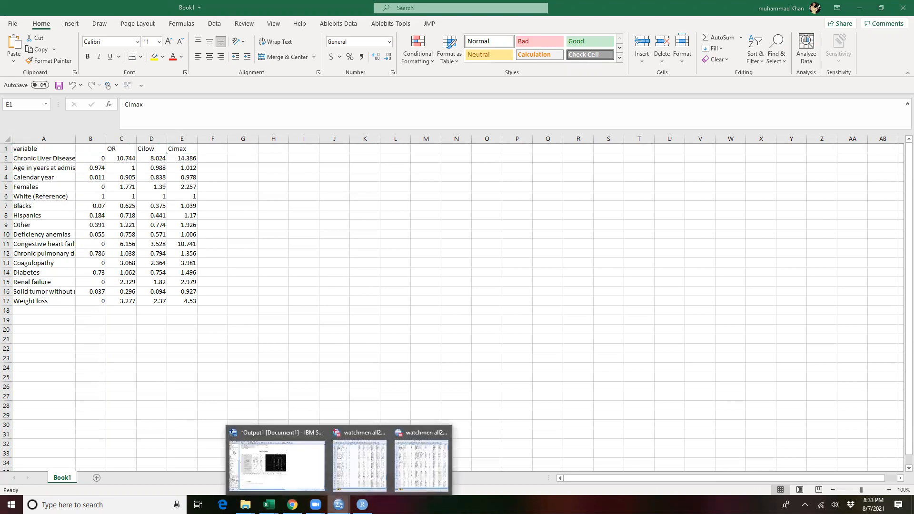
# Step: Switch to RStudio and begin a read.csv call in the console with the fileEncoding="UTF-8-BOM" argument copied from the older history script
pyautogui.click(361, 504)
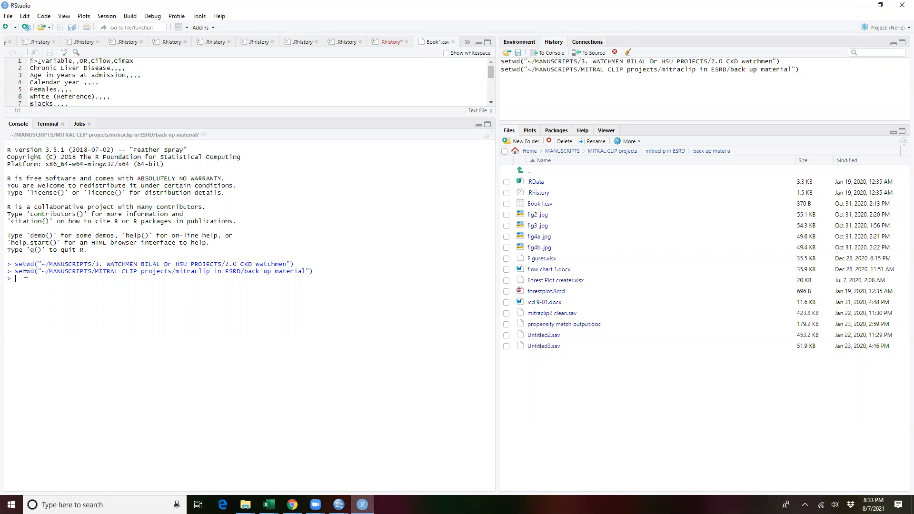
pyautogui.write('read')
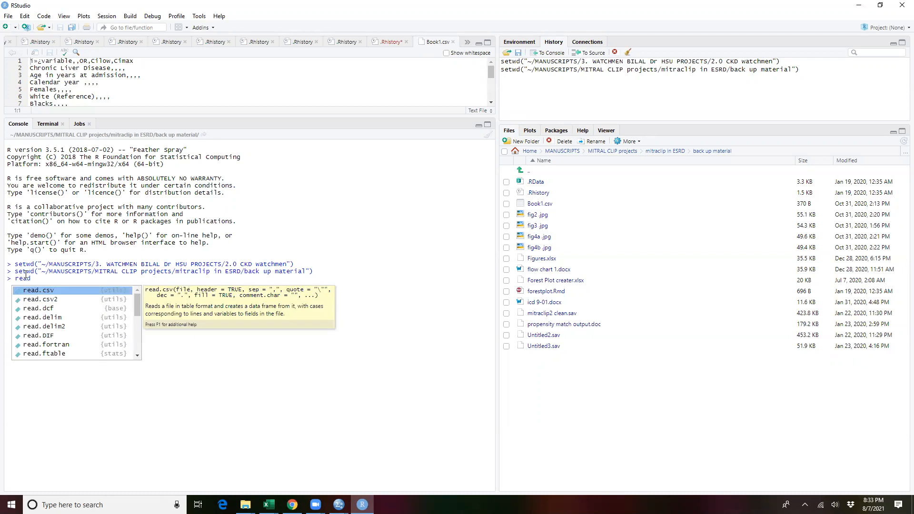
pyautogui.press('Tab')
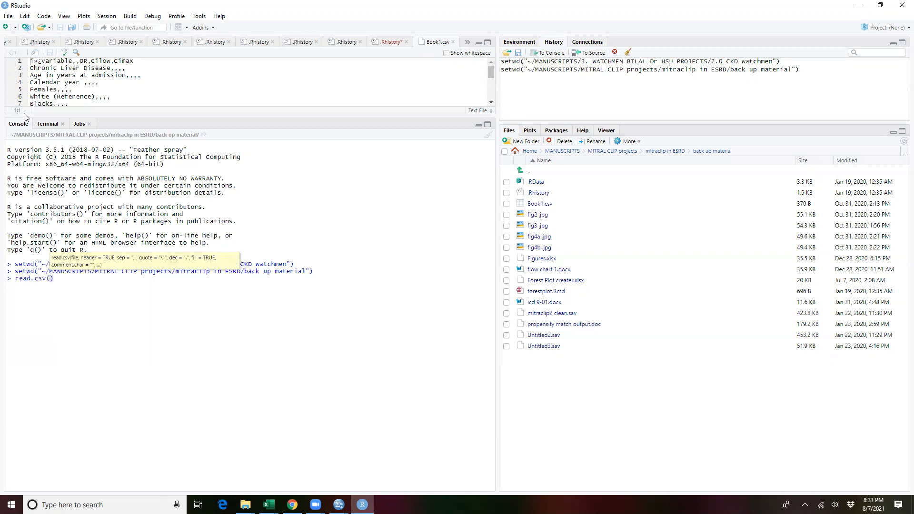
pyautogui.scroll(-4, 158, 98)
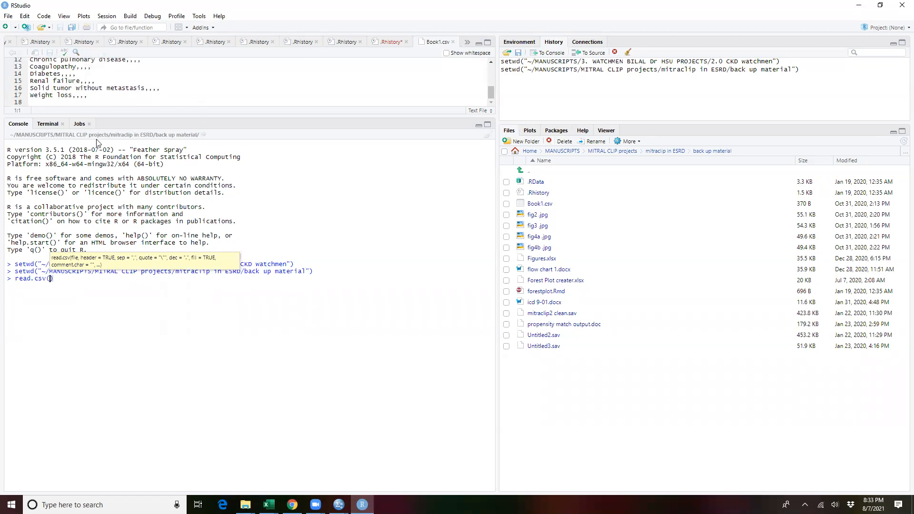
pyautogui.click(339, 44)
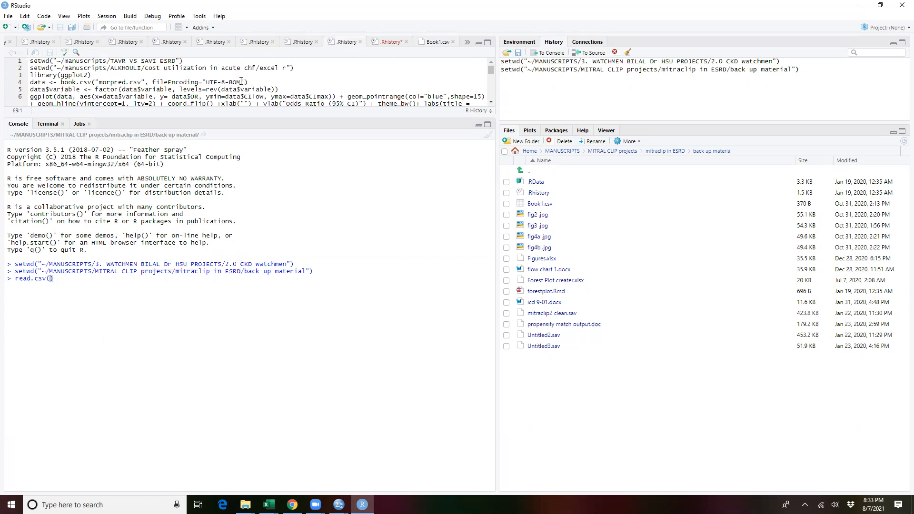
pyautogui.moveTo(241, 82); pyautogui.dragTo(152, 82)
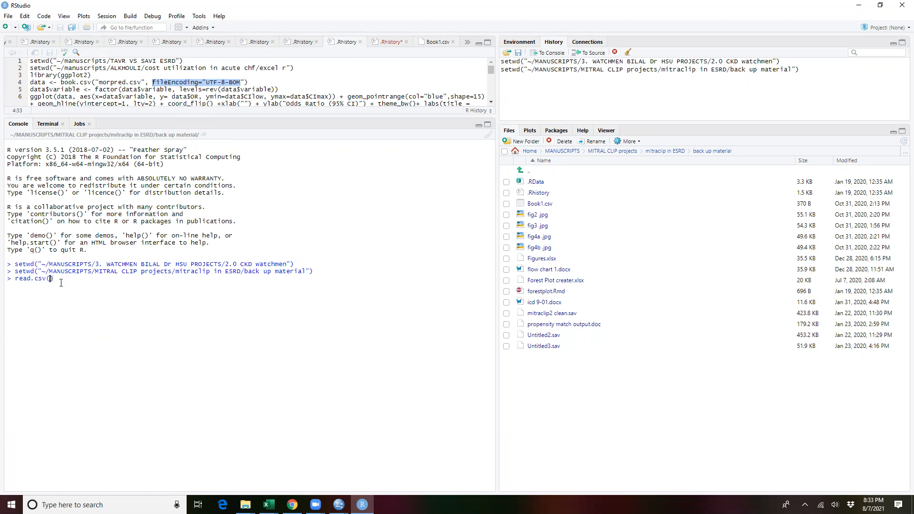
pyautogui.write('fileEncoding="UTF-8-BOM')
# Step: Complete the call as read.csv("book1.csv", fileEncoding="UTF-8-BOM") and run it
pyautogui.click(47, 278)
pyautogui.write('"book1.csv"')
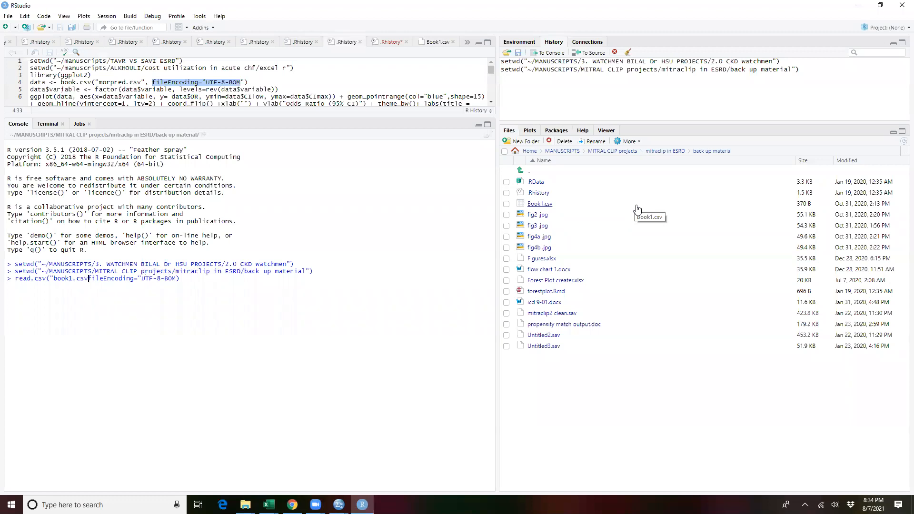
pyautogui.write(',')
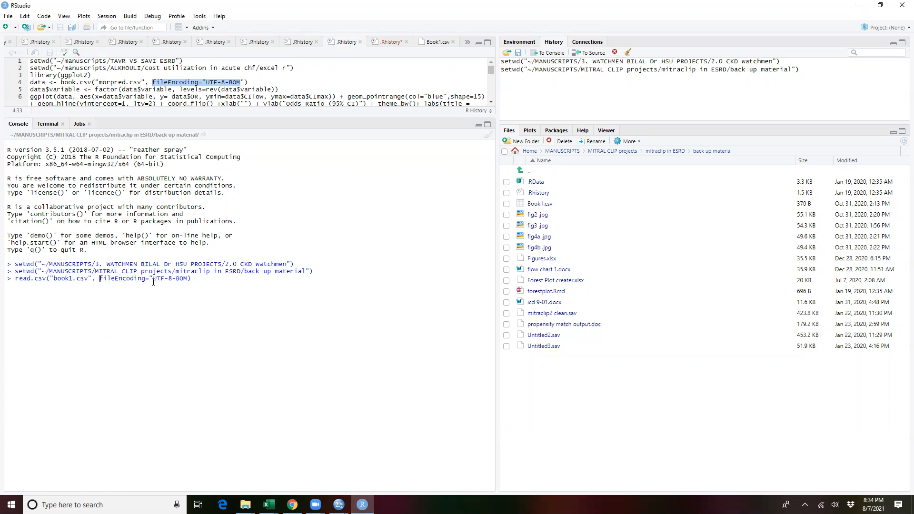
pyautogui.click(188, 281)
pyautogui.write('"')
pyautogui.write('"')
pyautogui.moveTo(100, 279); pyautogui.dragTo(203, 281)
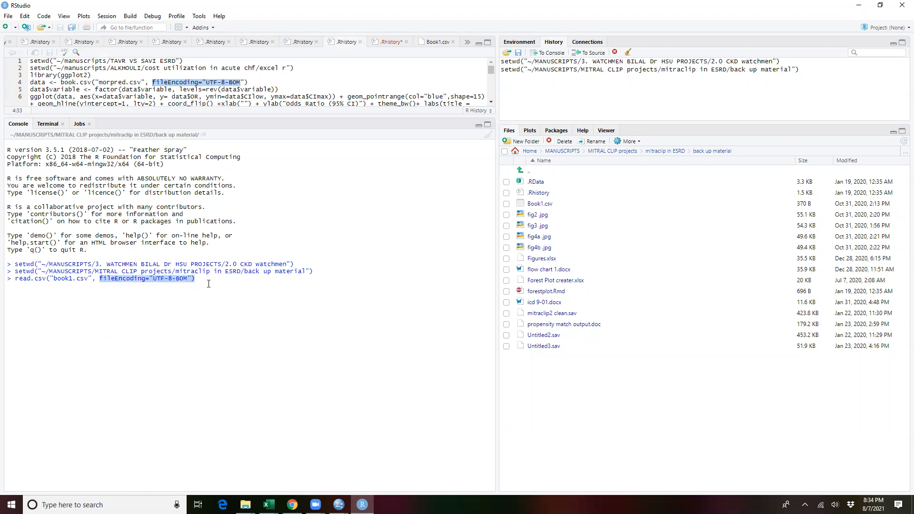
pyautogui.click(209, 276)
pyautogui.press('Return')
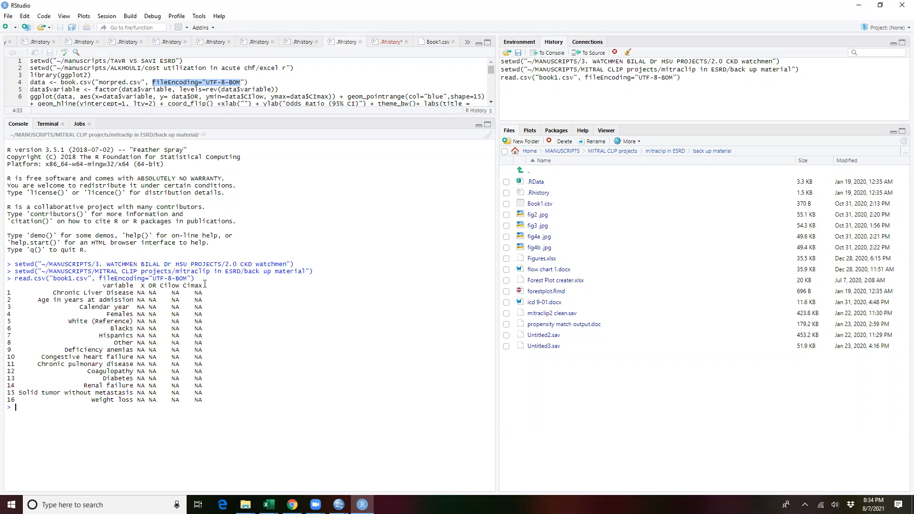
# Step: Reuse the read.csv call to store book1.csv in an object named data, and expand that object's structure in the environment
pyautogui.moveTo(202, 278); pyautogui.dragTo(14, 280)
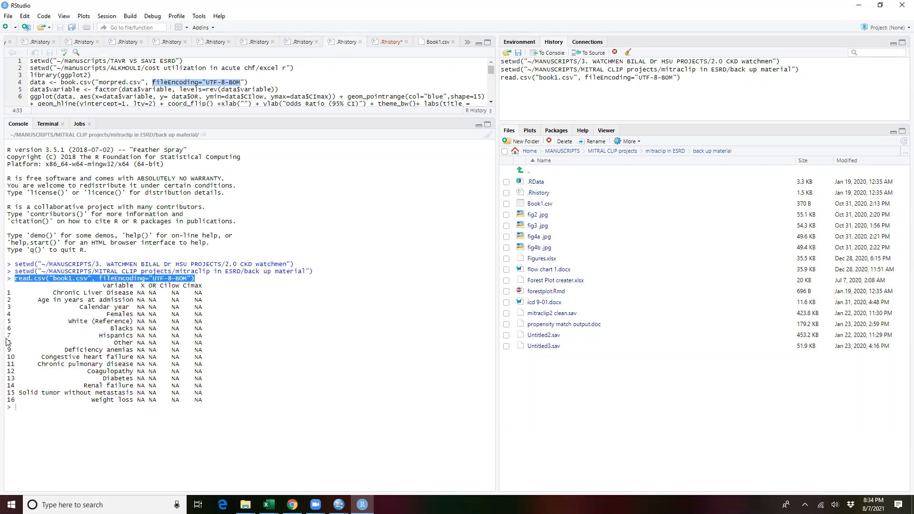
pyautogui.click(28, 406)
pyautogui.write('data')
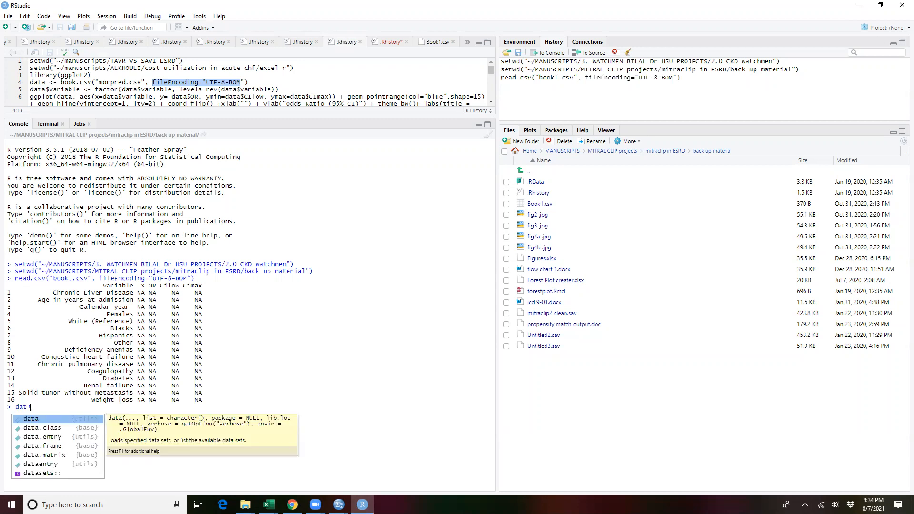
pyautogui.write('<')
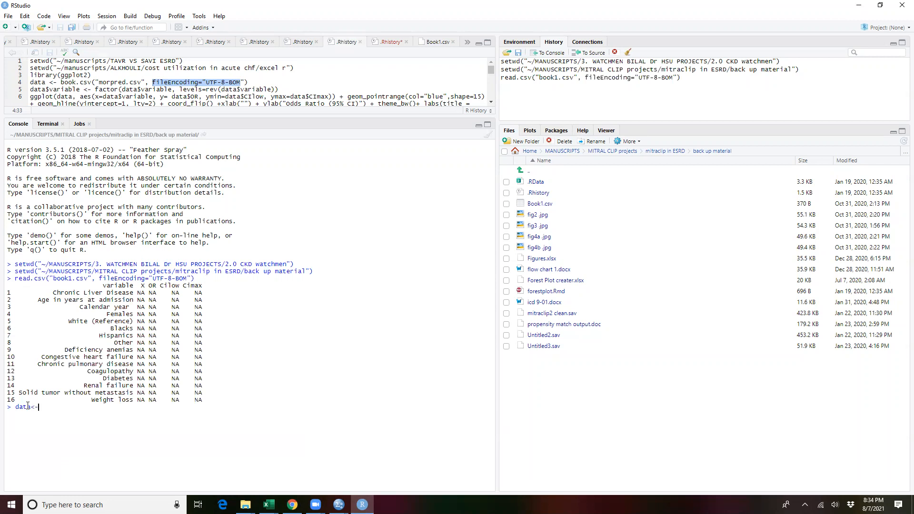
pyautogui.write('-')
pyautogui.write('read.csv("book1.csv", fileEncoding="UTF-8-BOM")')
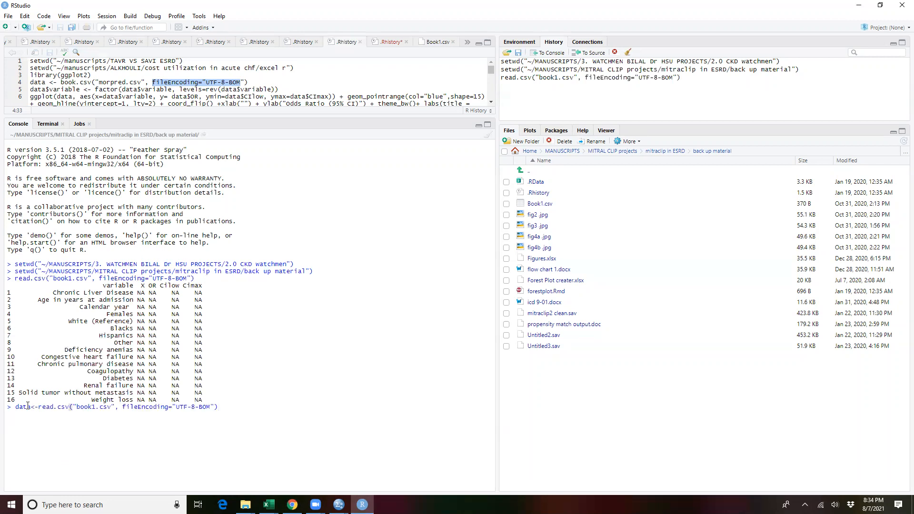
pyautogui.press('Return')
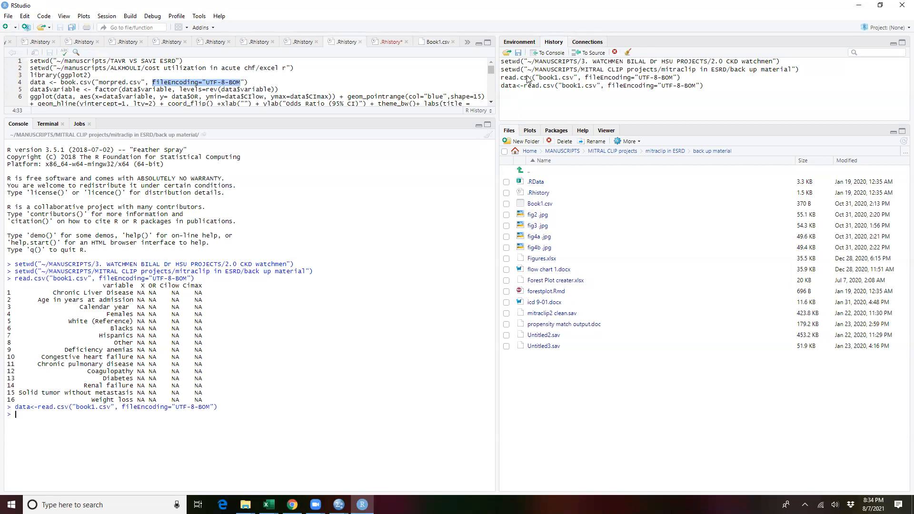
pyautogui.click(518, 43)
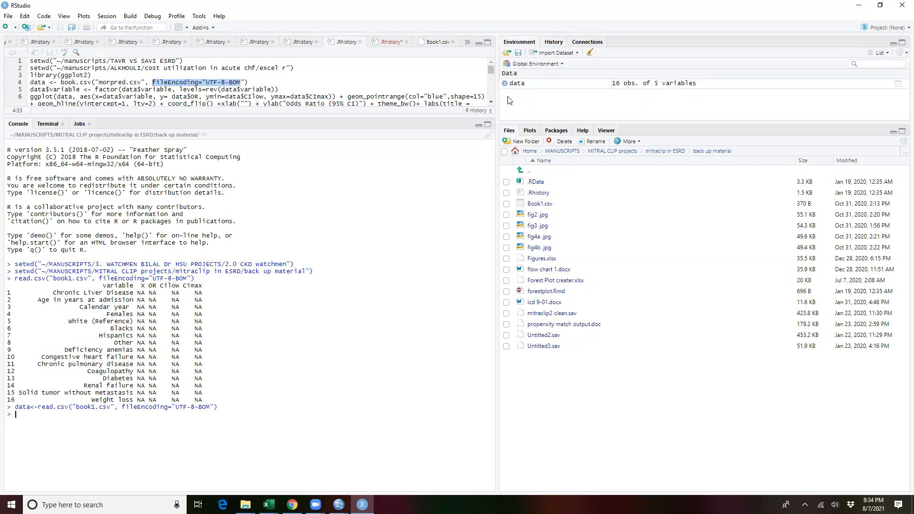
pyautogui.click(505, 84)
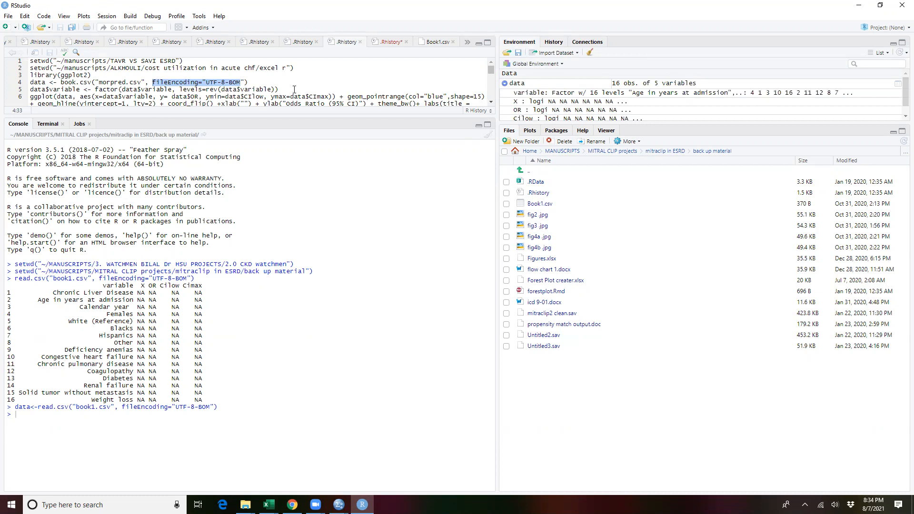
pyautogui.moveTo(294, 89); pyautogui.dragTo(16, 91)
pyautogui.hotkey('ctrl', 'c')
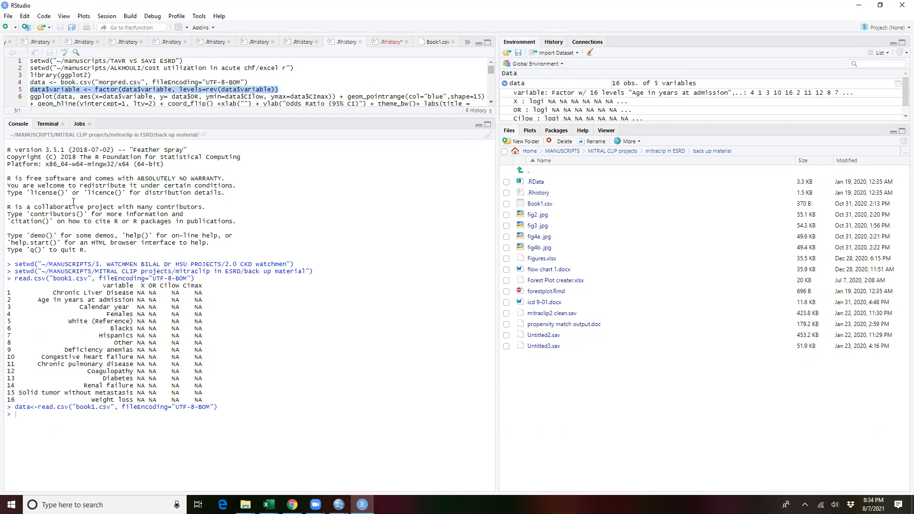
pyautogui.hotkey('ctrl', 'Return')
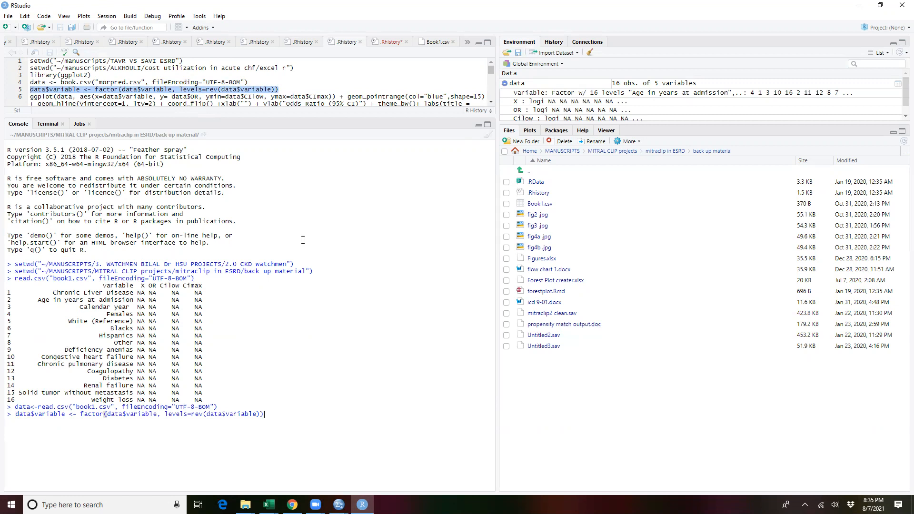
pyautogui.moveTo(254, 405); pyautogui.dragTo(207, 413)
pyautogui.click(273, 423)
pyautogui.press('BackSpace')
pyautogui.press('BackSpace')
pyautogui.press('BackSpace')
pyautogui.press('BackSpace')
pyautogui.press('BackSpace')
pyautogui.press('BackSpace')
pyautogui.press('BackSpace')
pyautogui.press('BackSpace')
pyautogui.press('BackSpace')
pyautogui.press('BackSpace')
pyautogui.press('BackSpace')
pyautogui.press('BackSpace')
pyautogui.press('BackSpace')
pyautogui.press('BackSpace')
pyautogui.press('BackSpace')
pyautogui.press('BackSpace')
pyautogui.press('BackSpace')
pyautogui.press('BackSpace')
pyautogui.press('BackSpace')
pyautogui.press('BackSpace')
pyautogui.press('BackSpace')
pyautogui.press('BackSpace')
pyautogui.press('BackSpace')
pyautogui.press('BackSpace')
pyautogui.press('BackSpace')
pyautogui.press('BackSpace')
pyautogui.press('BackSpace')
pyautogui.press('BackSpace')
pyautogui.press('BackSpace')
pyautogui.press('BackSpace')
pyautogui.press('BackSpace')
pyautogui.press('BackSpace')
pyautogui.press('BackSpace')
pyautogui.press('BackSpace')
pyautogui.press('BackSpace')
pyautogui.press('BackSpace')
pyautogui.press('BackSpace')
pyautogui.press('BackSpace')
pyautogui.press('BackSpace')
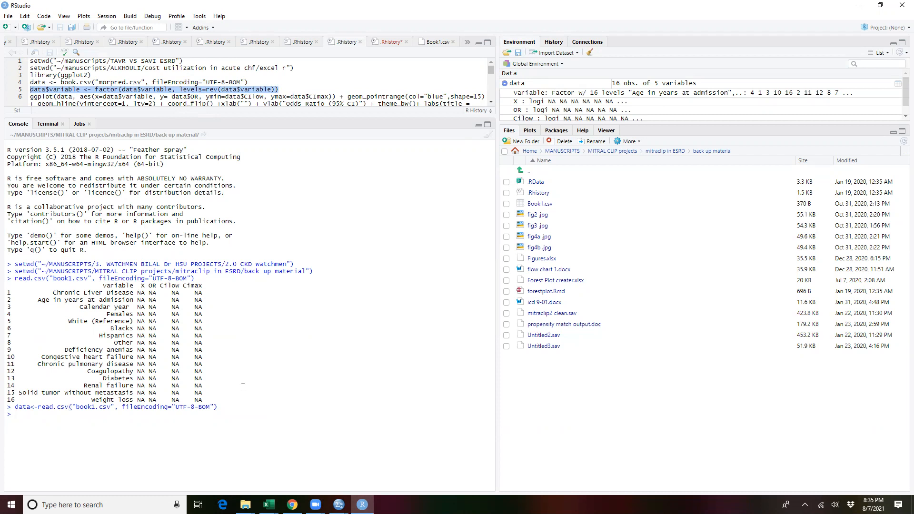
# Step: Copy data$variable <- factor(data$variable, levels=rev(data$variable)) from line 14 of the history script and run it in the console
pyautogui.scroll(-2, 203, 65)
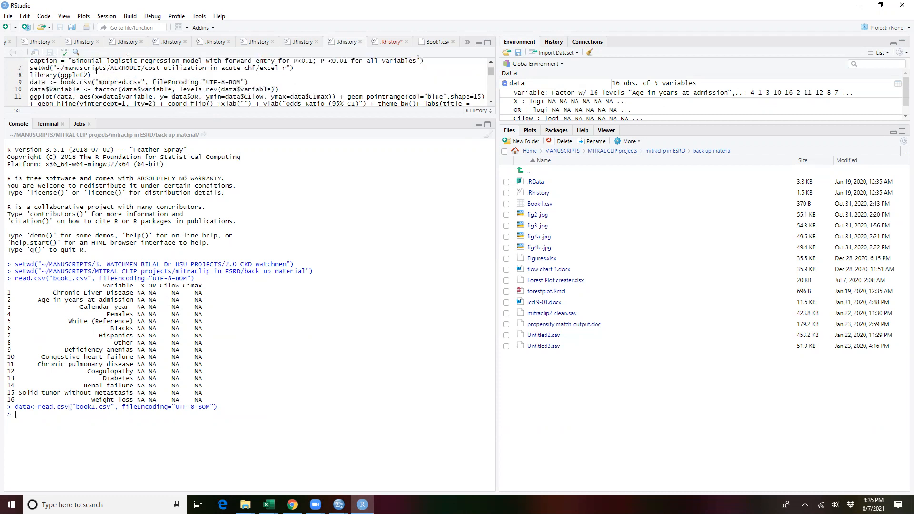
pyautogui.scroll(-1, 88, 78)
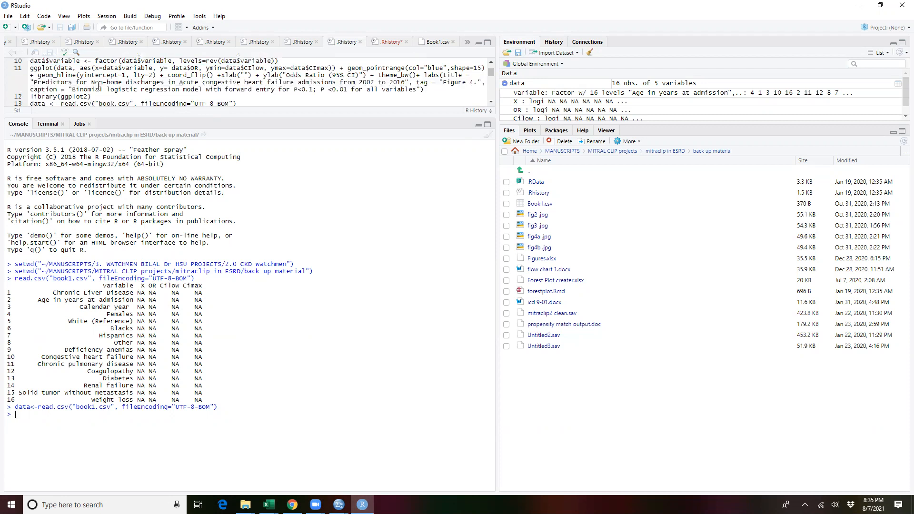
pyautogui.scroll(-1, 97, 85)
pyautogui.moveTo(284, 83); pyautogui.dragTo(21, 80)
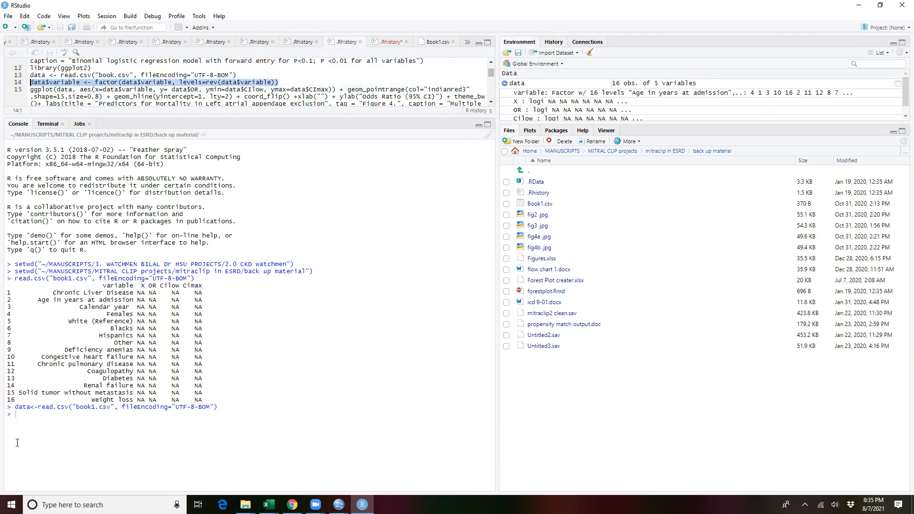
pyautogui.hotkey('ctrl', 'v')
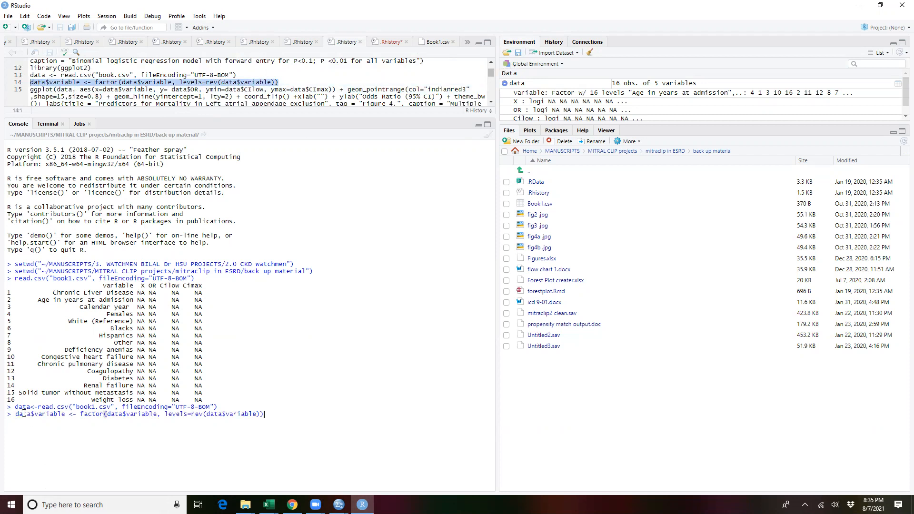
pyautogui.press('Return')
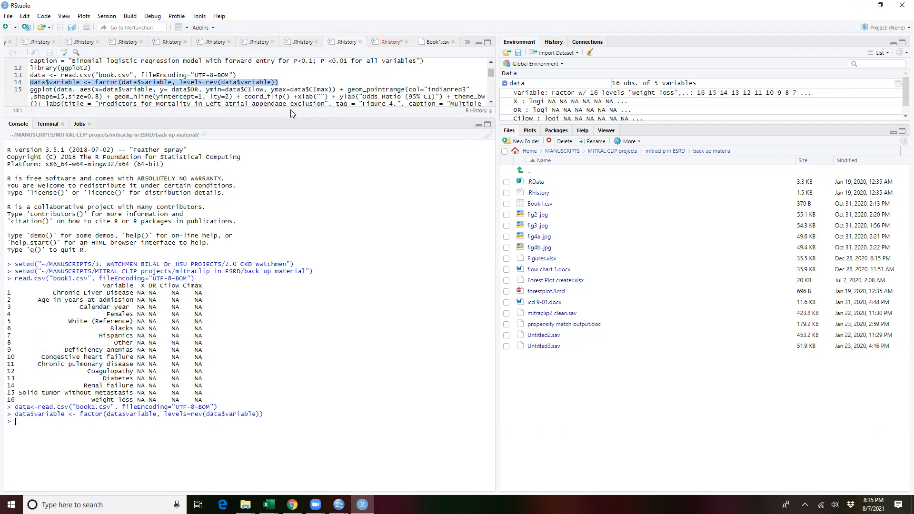
pyautogui.moveTo(274, 82); pyautogui.dragTo(293, 89)
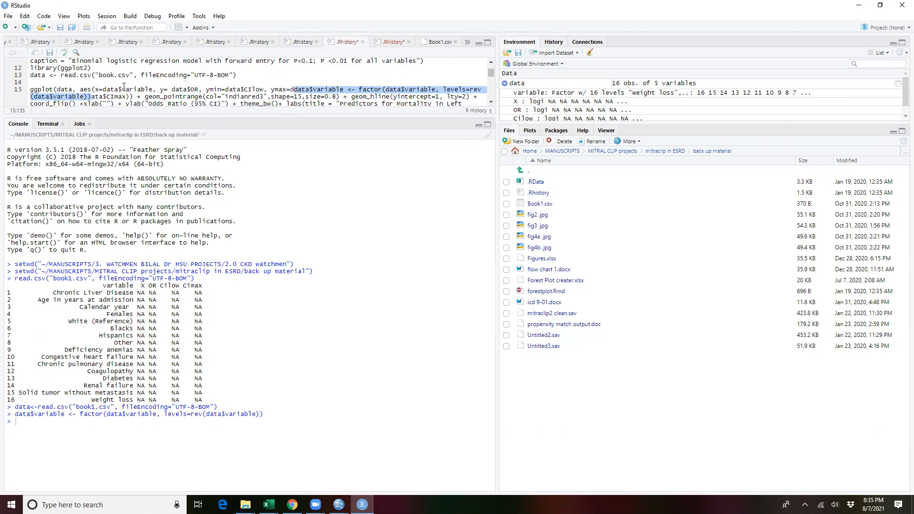
pyautogui.hotkey('ctrl', 'z')
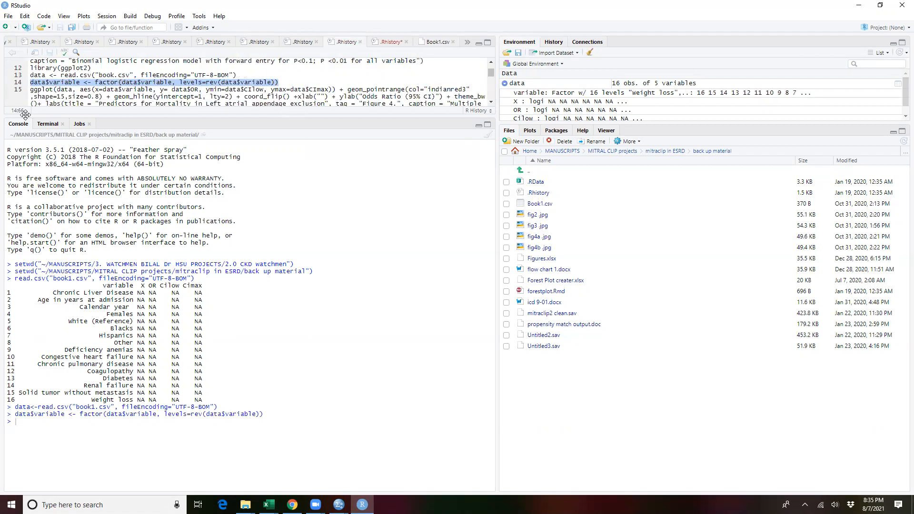
pyautogui.hotkey('ctrl', 'z')
# Step: Find and select the complete ggplot forest plot command on line 23 of the history script, which uses data$Cilow and data$Cimax
pyautogui.hotkey('ctrl', 'a')
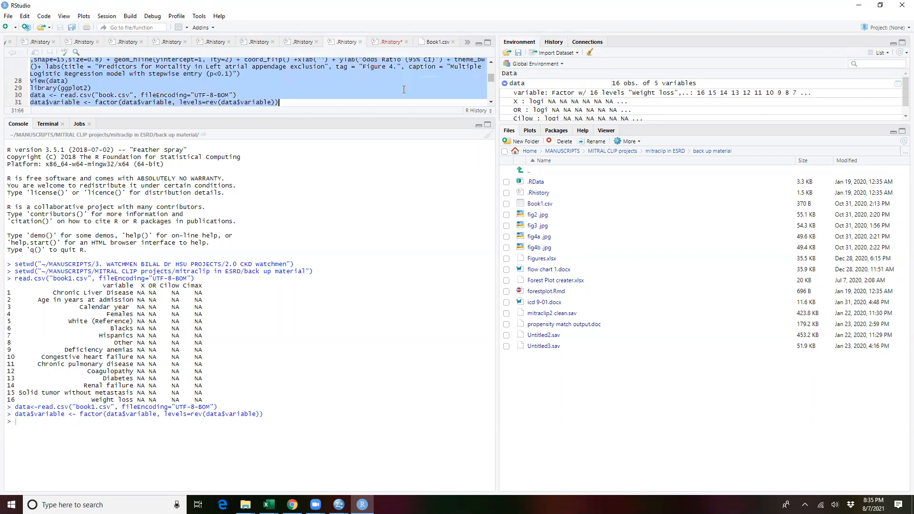
pyautogui.scroll(3, 281, 101)
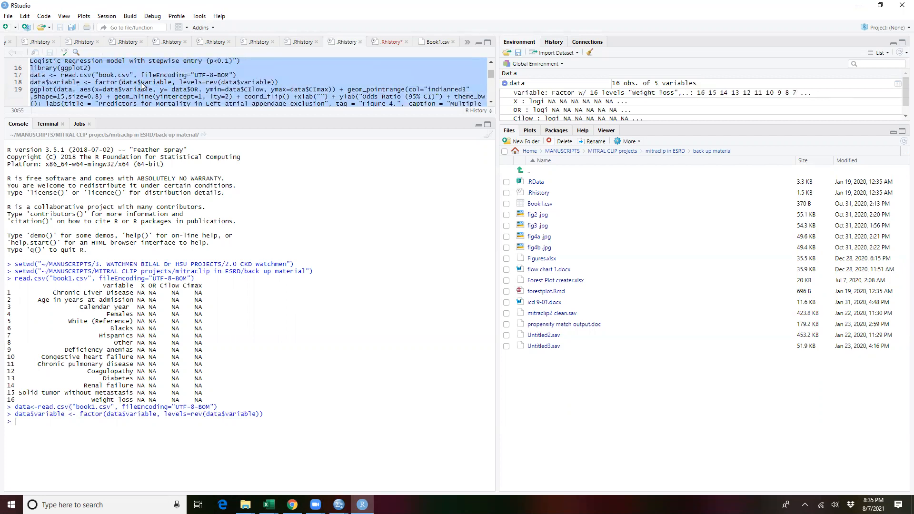
pyautogui.click(31, 82)
pyautogui.moveTo(31, 82); pyautogui.dragTo(173, 80)
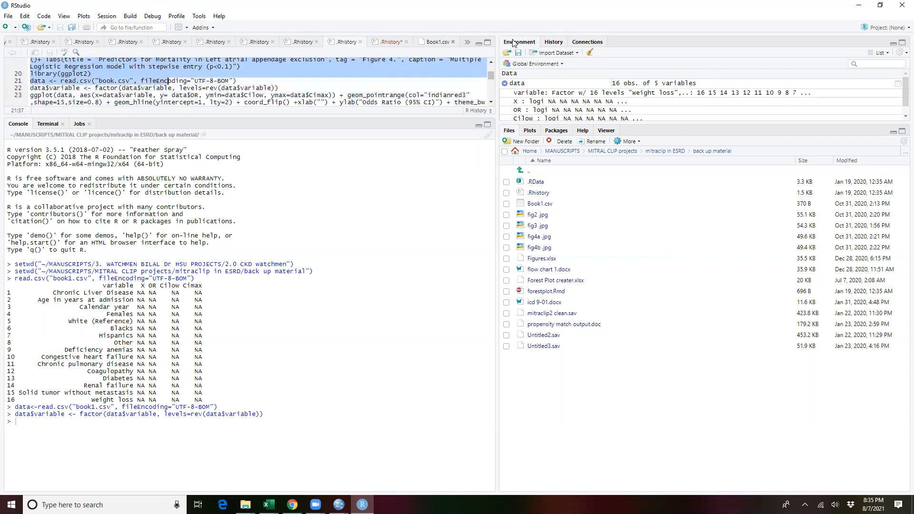
pyautogui.click(552, 43)
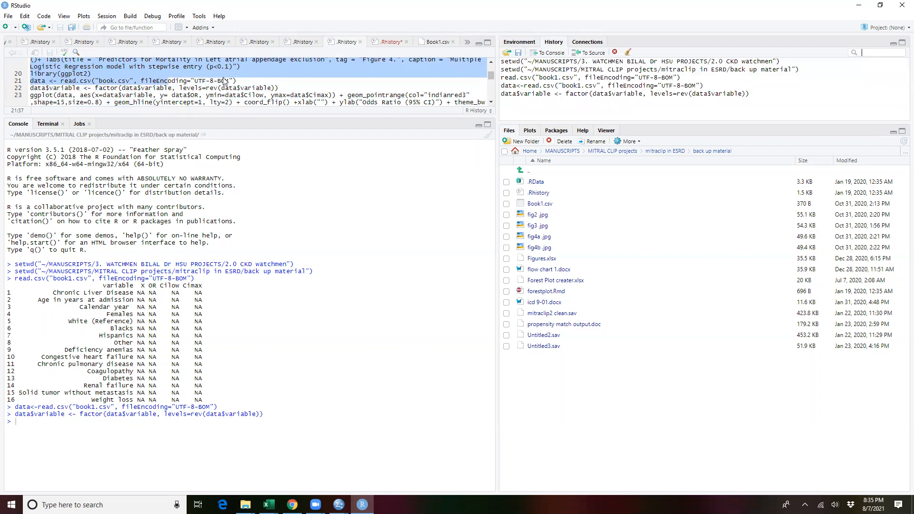
pyautogui.click(206, 81)
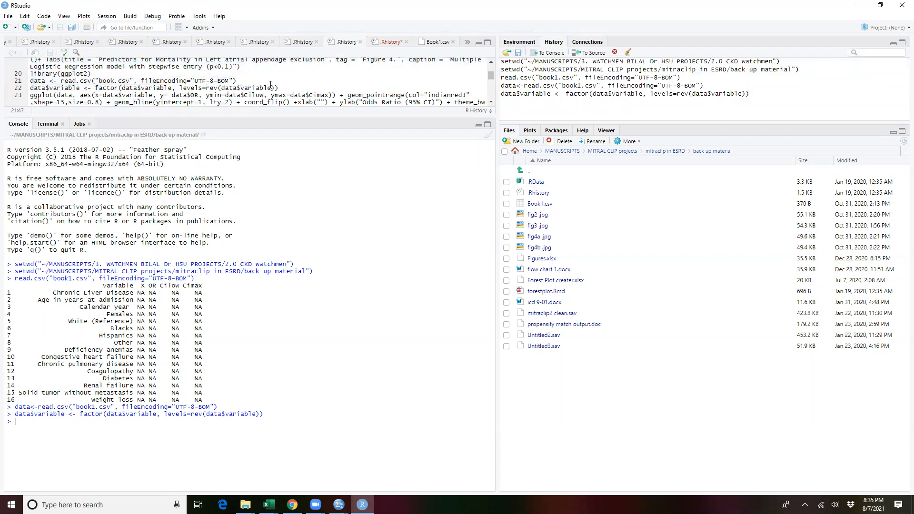
pyautogui.moveTo(294, 88); pyautogui.dragTo(23, 70)
pyautogui.hotkey('ctrl', 'c')
pyautogui.scroll(-2, 302, 83)
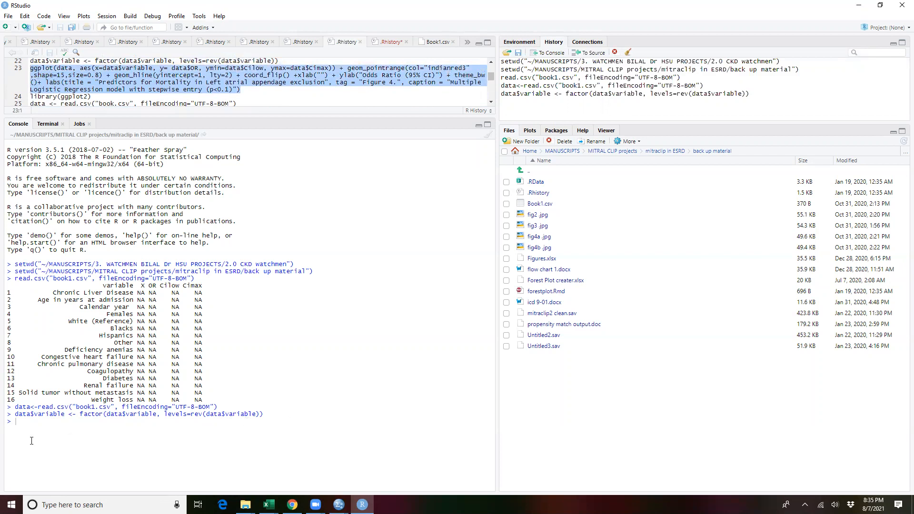
# Step: Load the ggplot2 library in the console and run the copied ggplot forest plot command
pyautogui.write('libra')
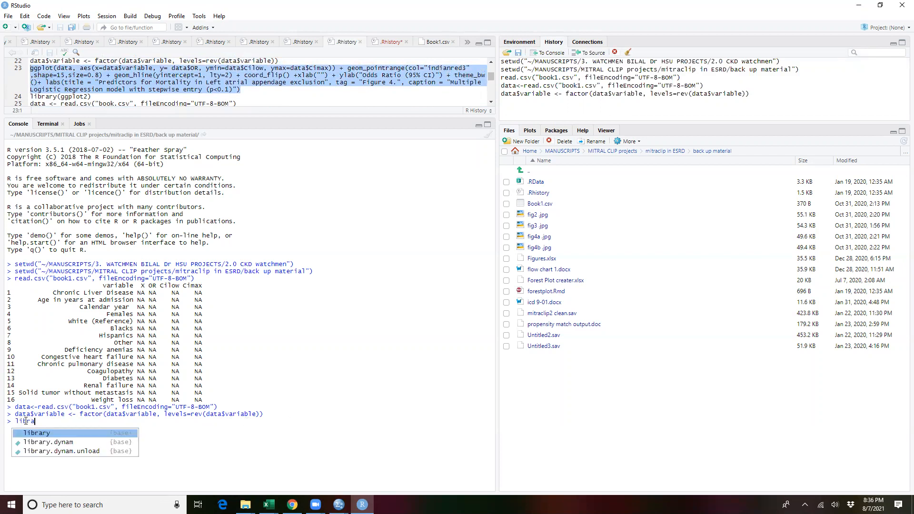
pyautogui.press('Tab')
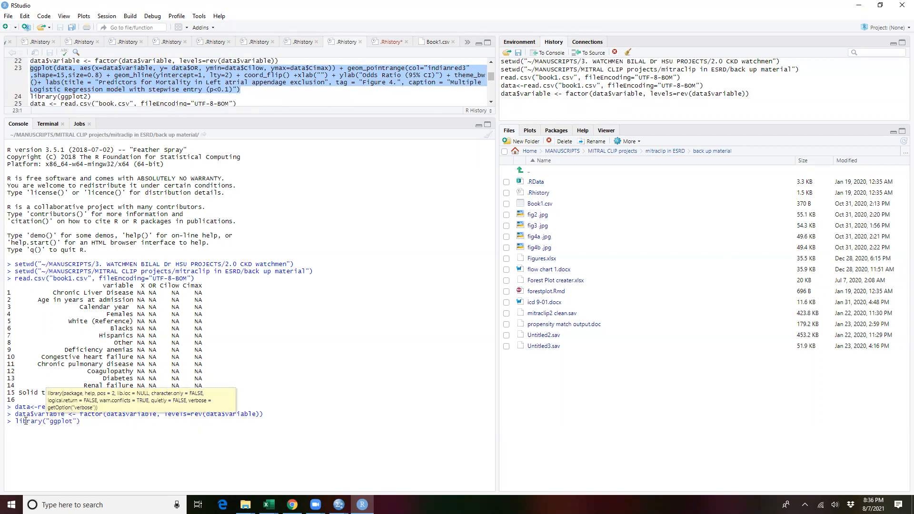
pyautogui.press('Return')
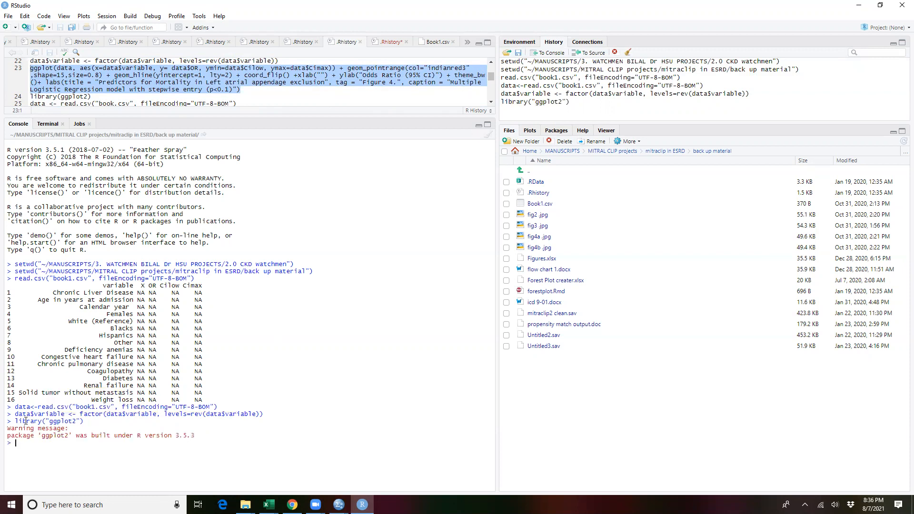
pyautogui.hotkey('ctrl', 'v')
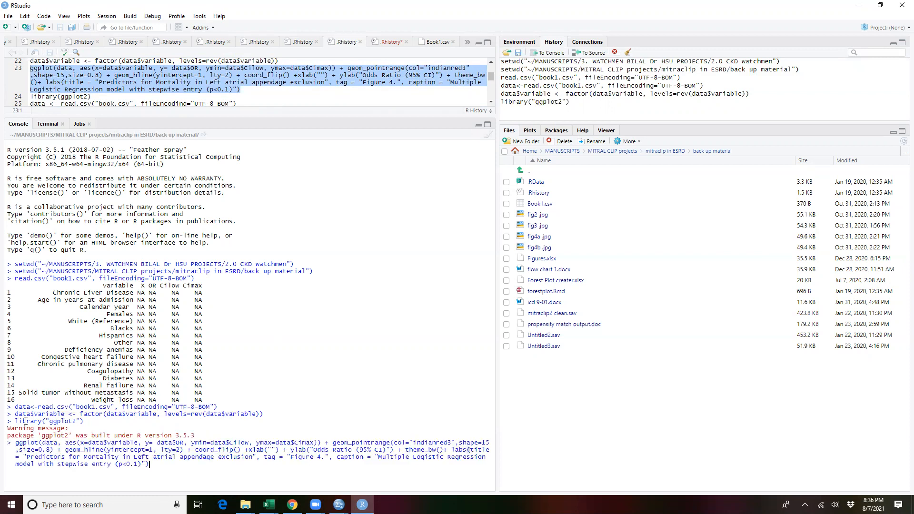
pyautogui.press('Return')
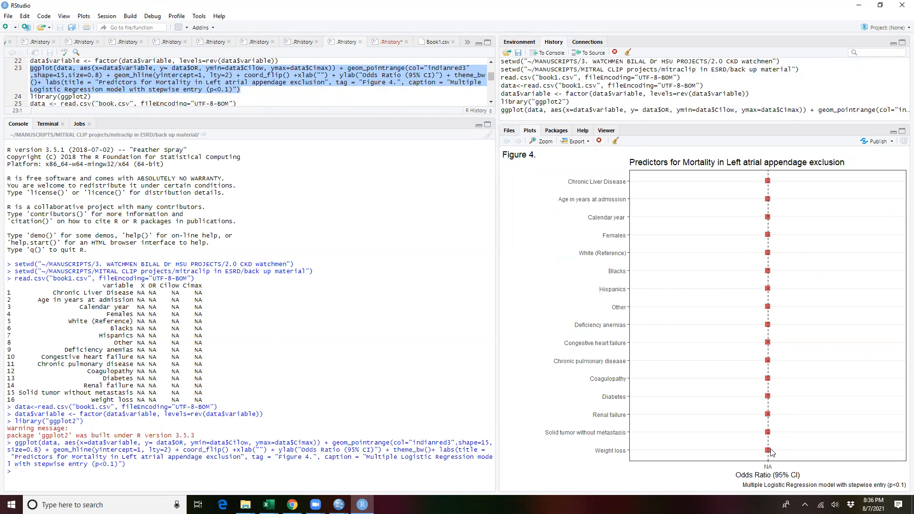
# Step: Check the structure of data in the environment, and view Book1.csv from its header row
pyautogui.click(520, 42)
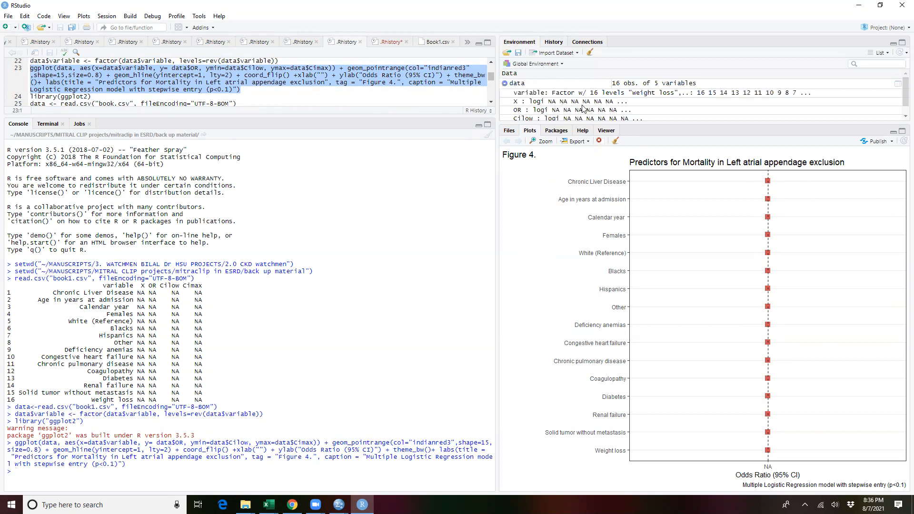
pyautogui.click(510, 131)
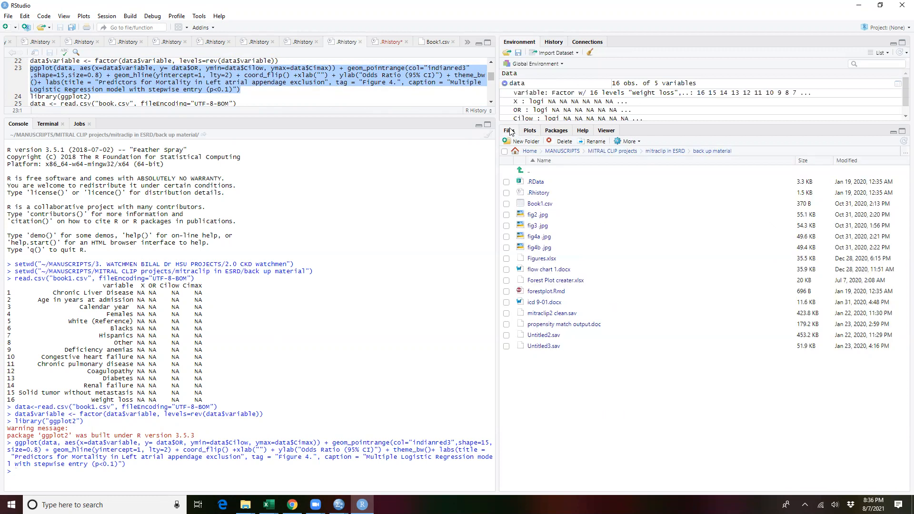
pyautogui.click(535, 205)
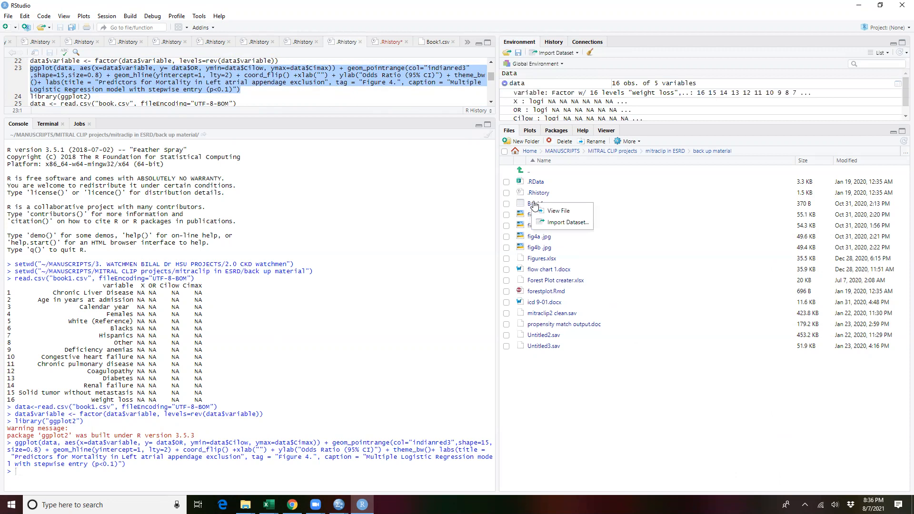
pyautogui.click(548, 210)
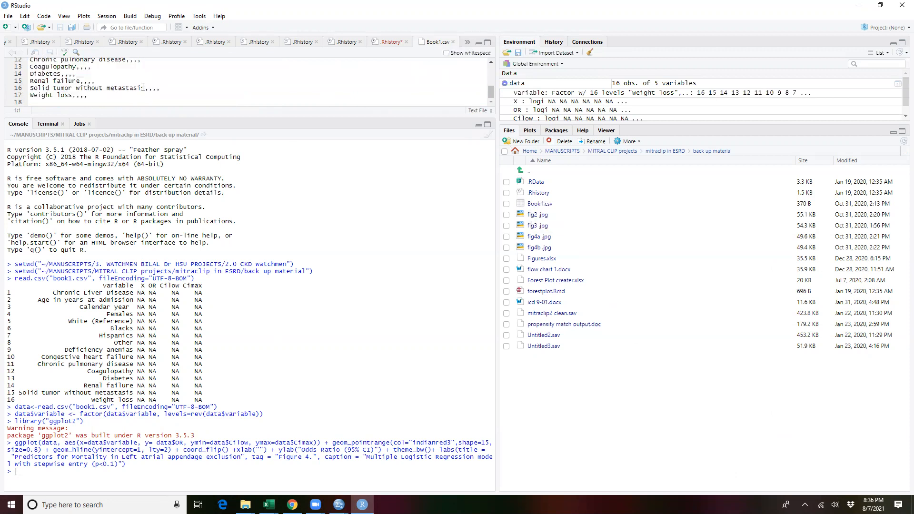
pyautogui.scroll(4, 152, 89)
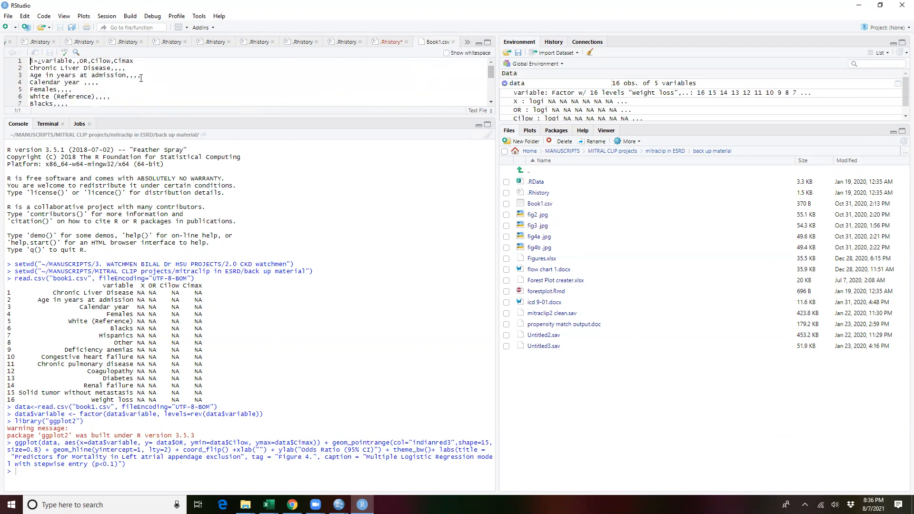
# Step: Switch to the Book1 workbook in Excel, close it without saving its changes, and return to RStudio
pyautogui.click(245, 504)
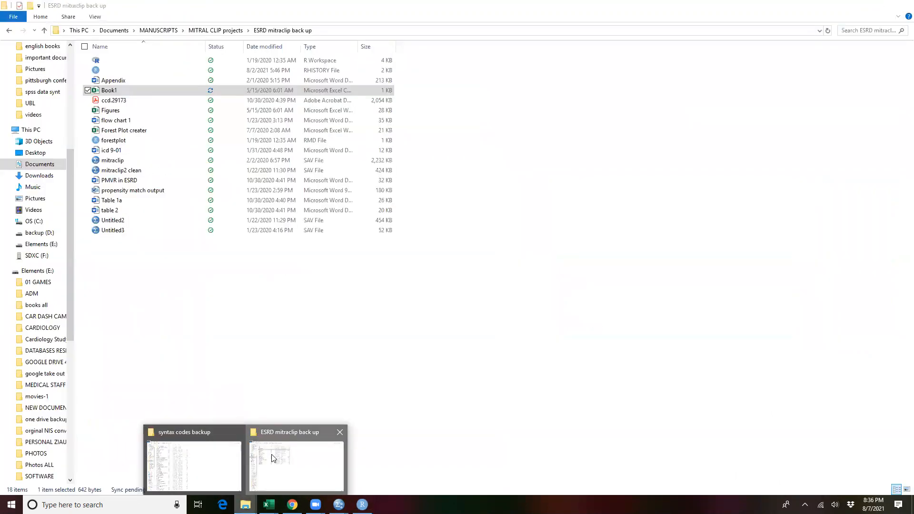
pyautogui.click(273, 458)
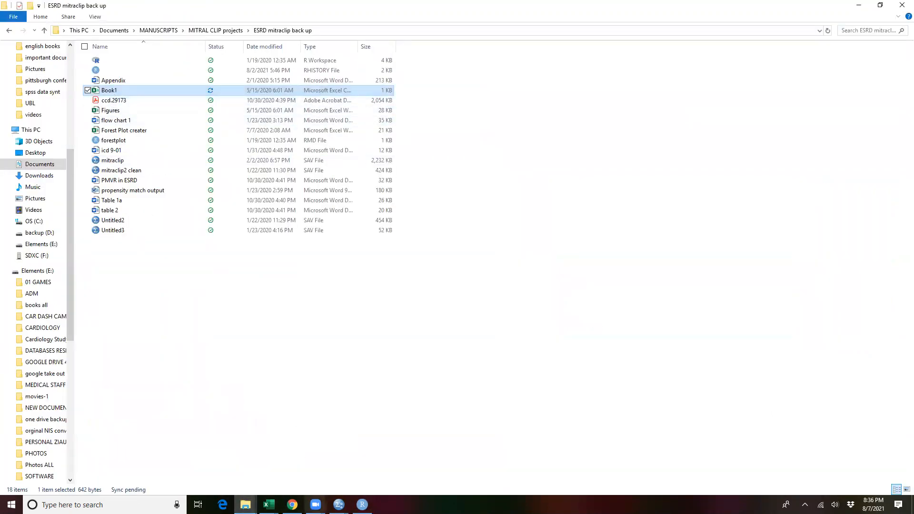
pyautogui.moveTo(268, 504)
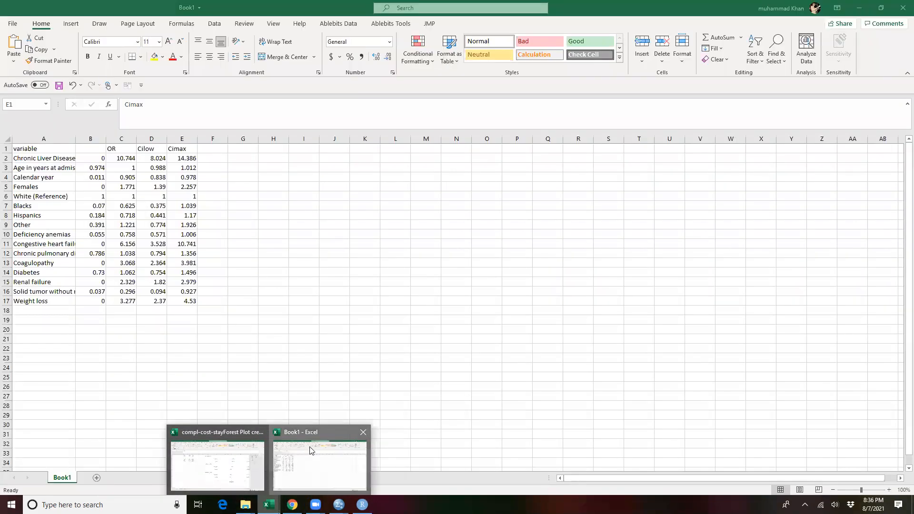
pyautogui.click(309, 450)
pyautogui.click(902, 5)
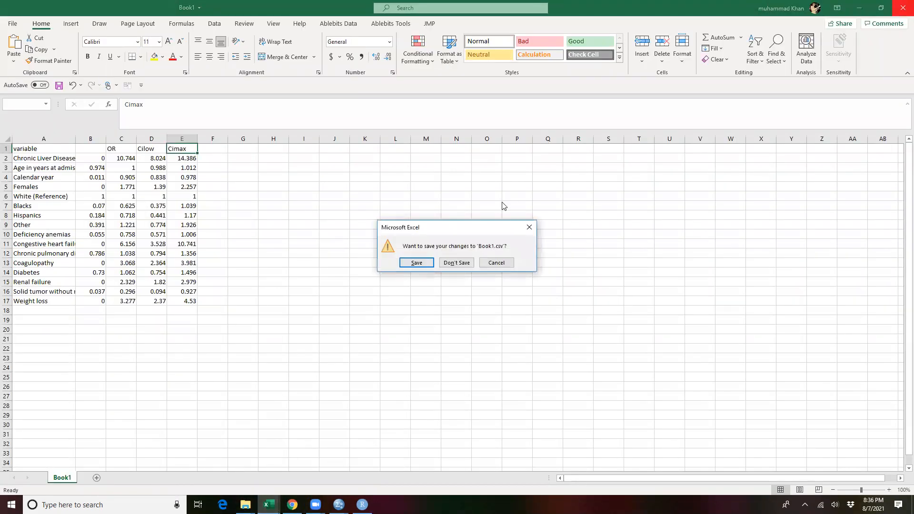
pyautogui.click(457, 262)
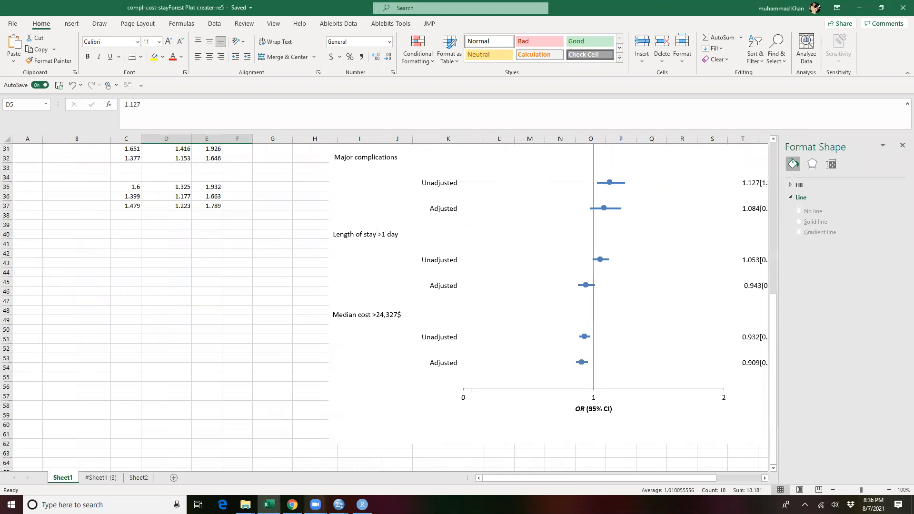
pyautogui.click(361, 505)
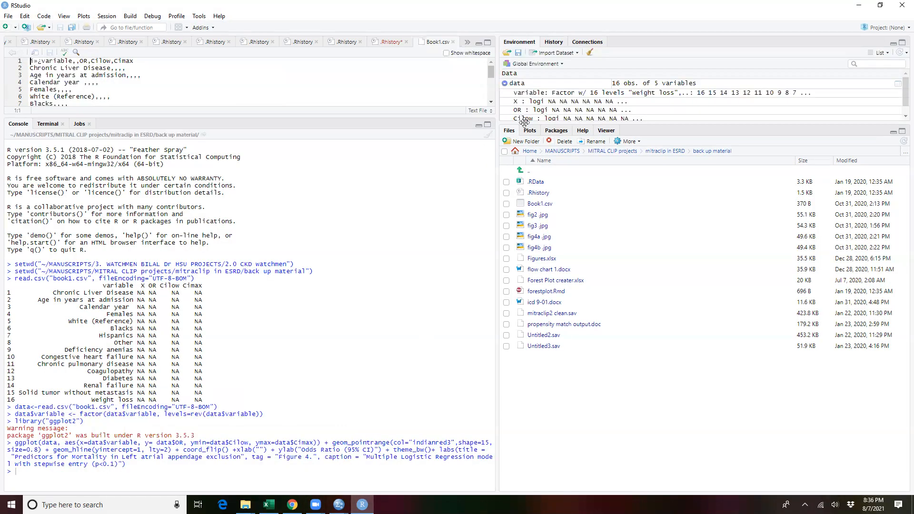
# Step: Rerun the data<-read.csv import of book1.csv and the data$variable factor command from the command history
pyautogui.click(554, 44)
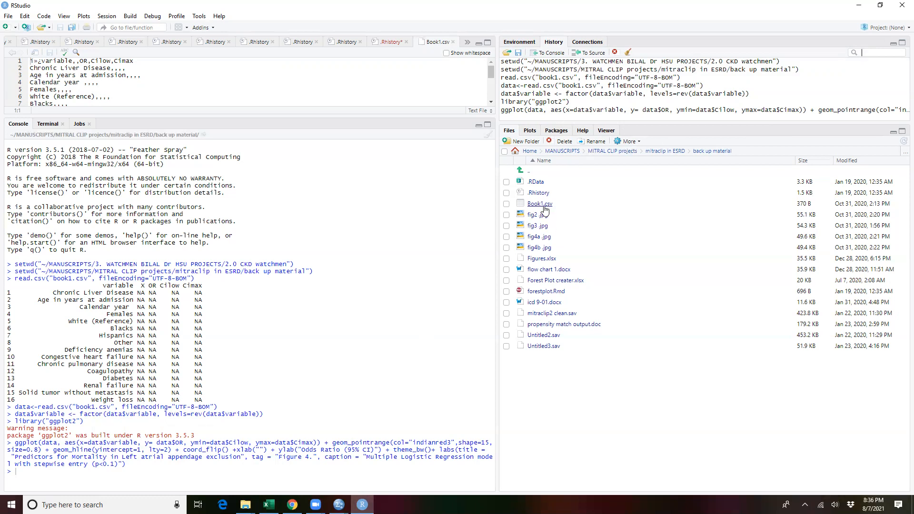
pyautogui.click(546, 86)
pyautogui.doubleClick(546, 86)
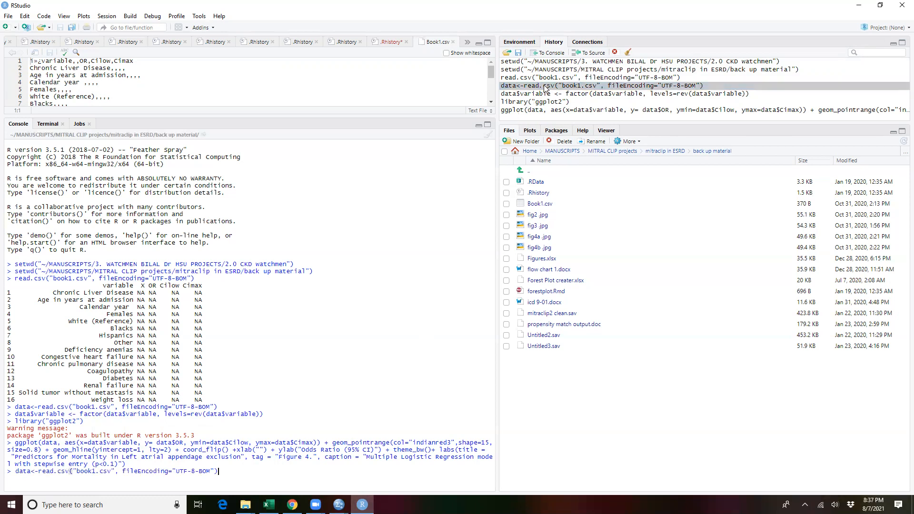
pyautogui.press('Return')
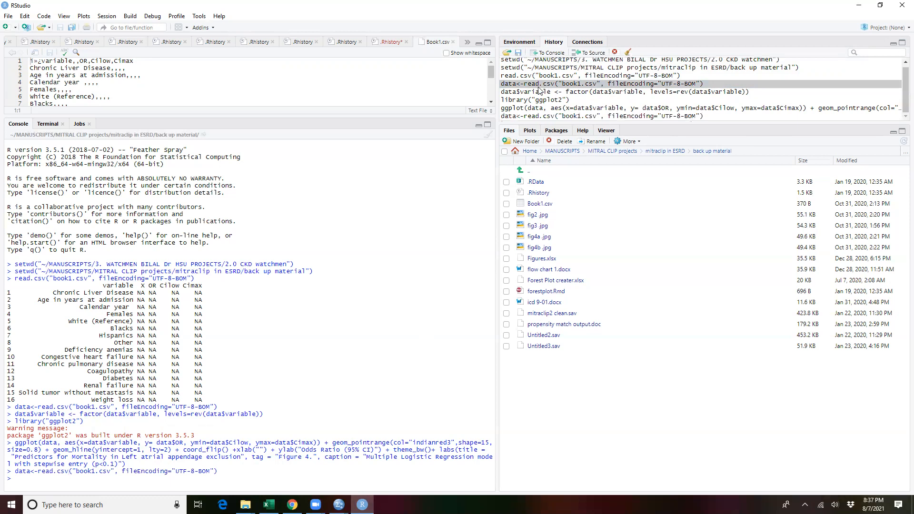
pyautogui.click(539, 92)
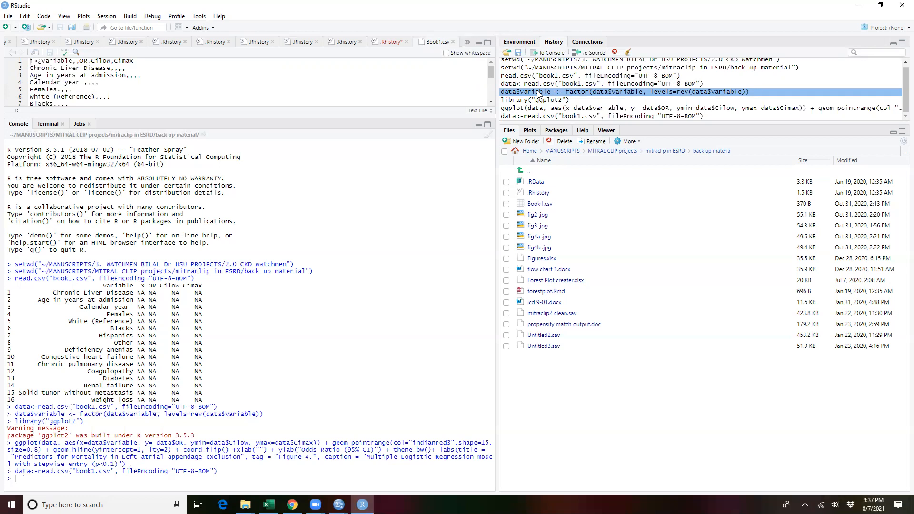
pyautogui.doubleClick(538, 92)
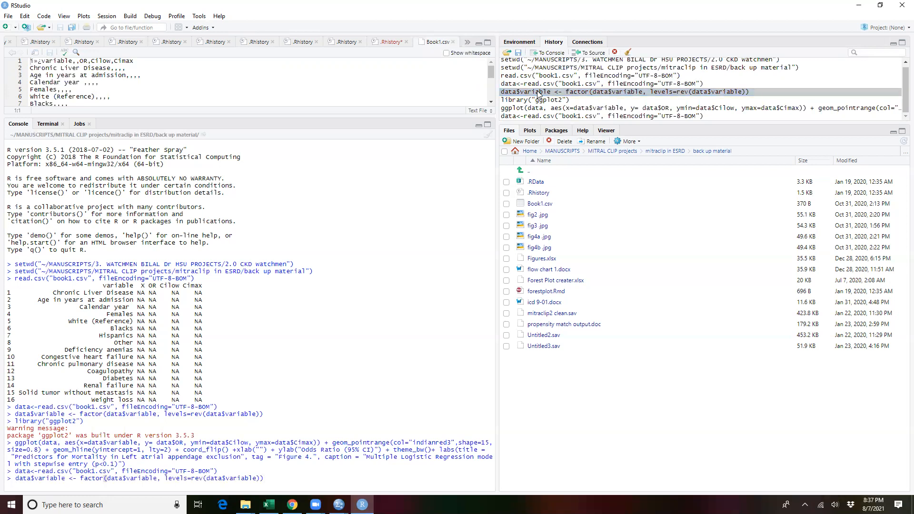
pyautogui.press('Return')
# Step: Rerun library("ggplot2") and the ggplot forest plot command from the command history
pyautogui.click(534, 93)
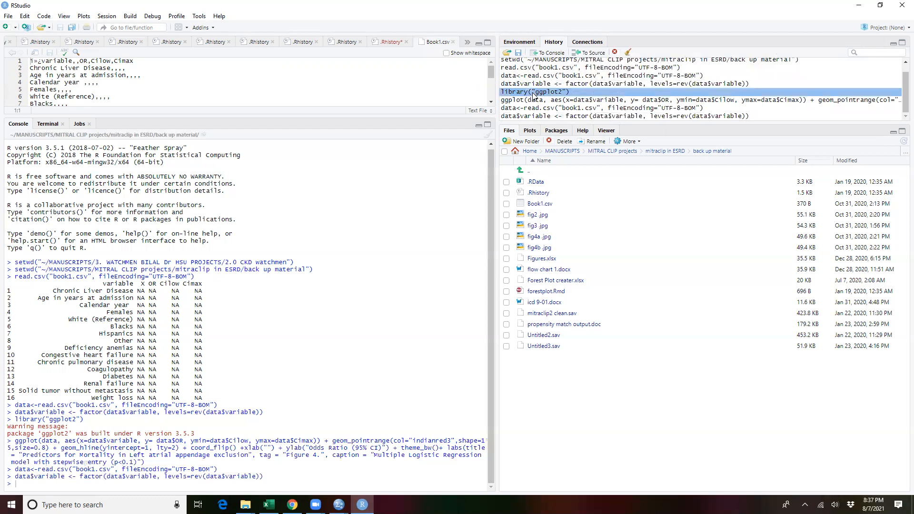
pyautogui.doubleClick(534, 94)
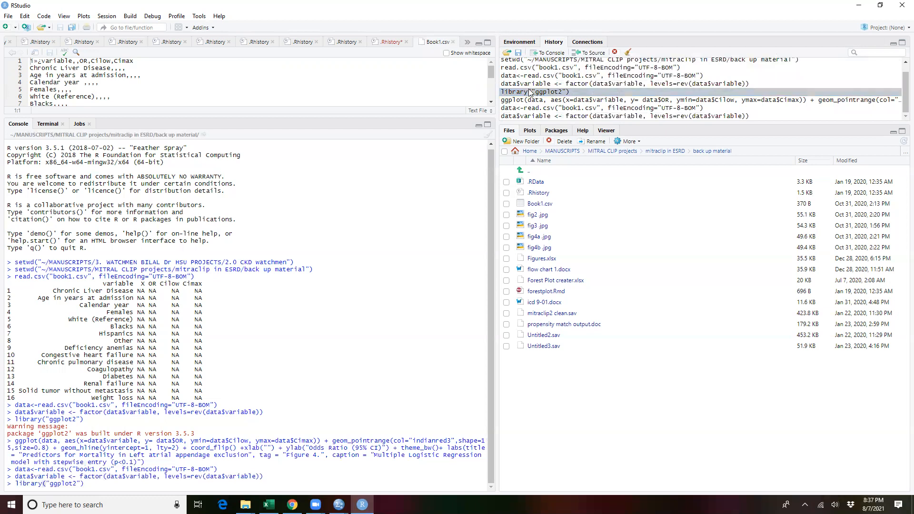
pyautogui.press('Return')
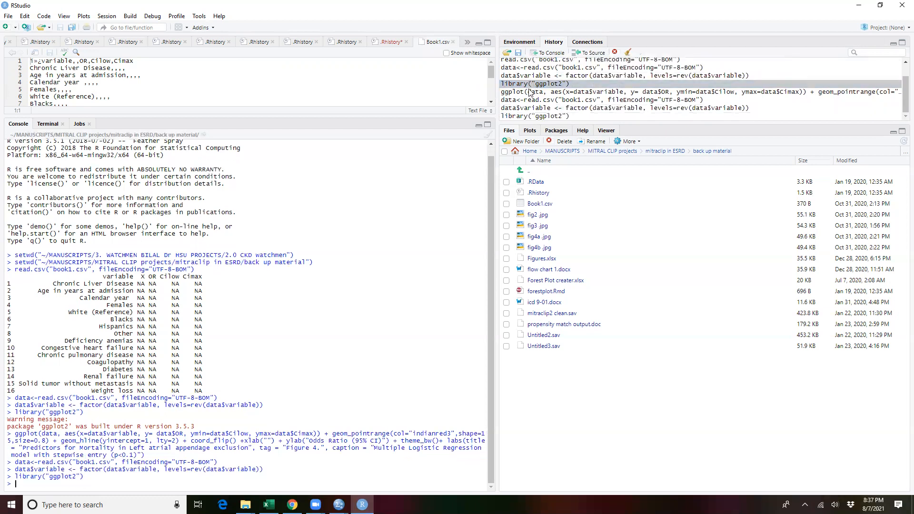
pyautogui.doubleClick(556, 92)
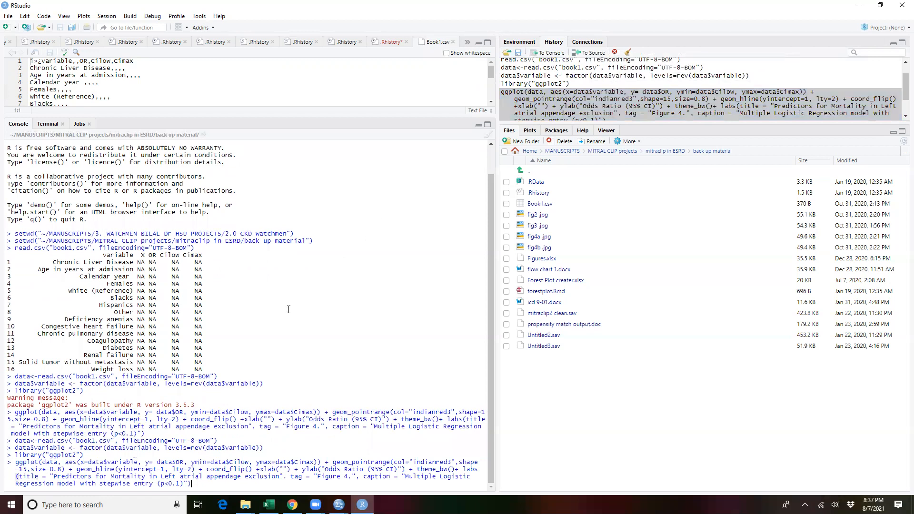
pyautogui.press('Return')
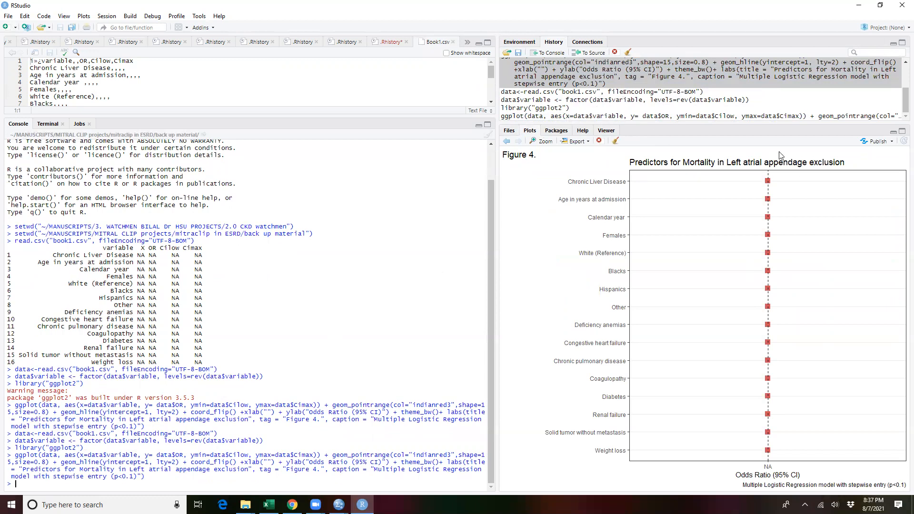
pyautogui.click(8, 15)
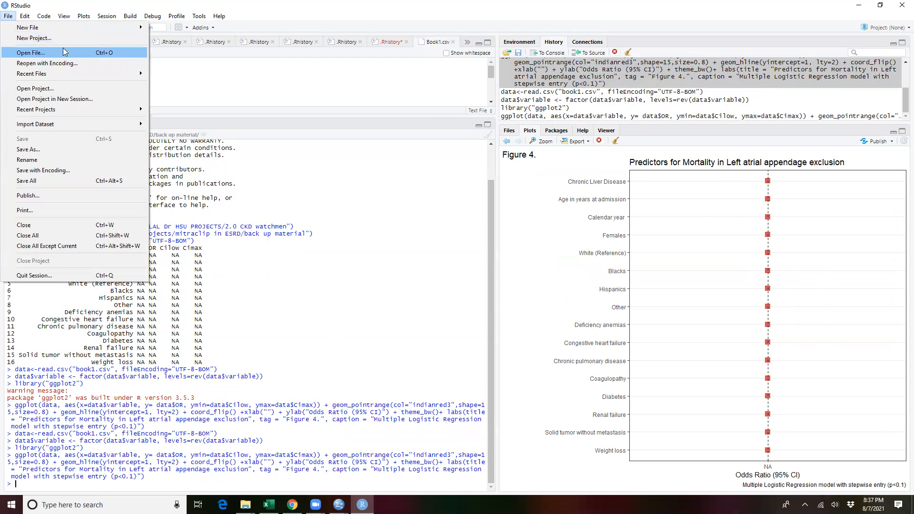
pyautogui.click(40, 56)
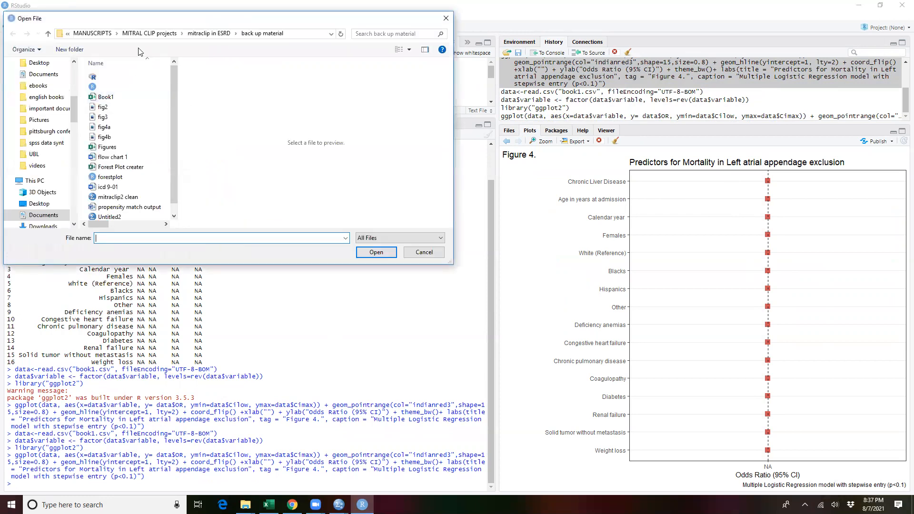
pyautogui.click(446, 18)
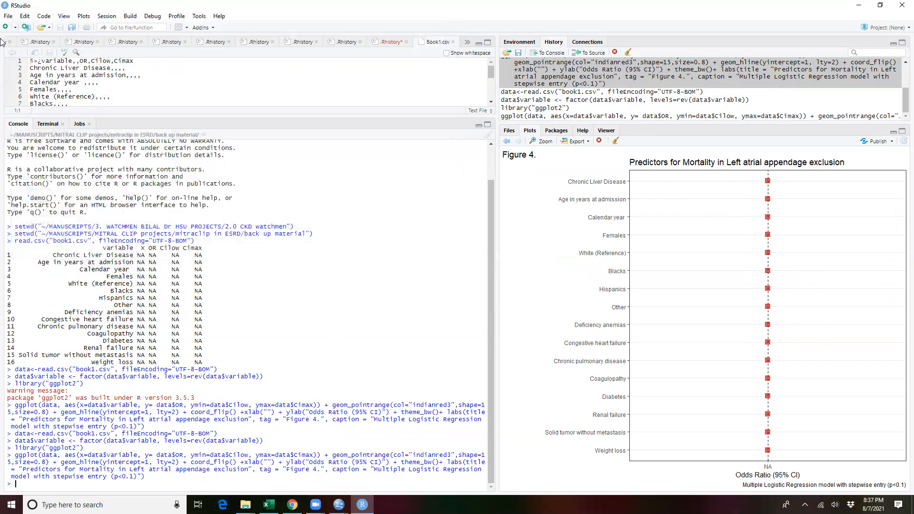
pyautogui.click(5, 5)
pyautogui.press('Escape')
pyautogui.click(9, 16)
pyautogui.moveTo(74, 28)
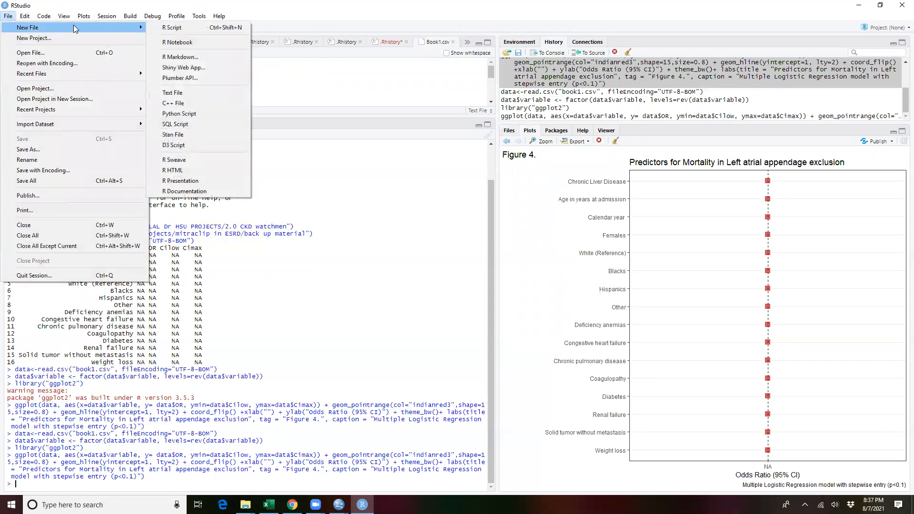
pyautogui.click(56, 52)
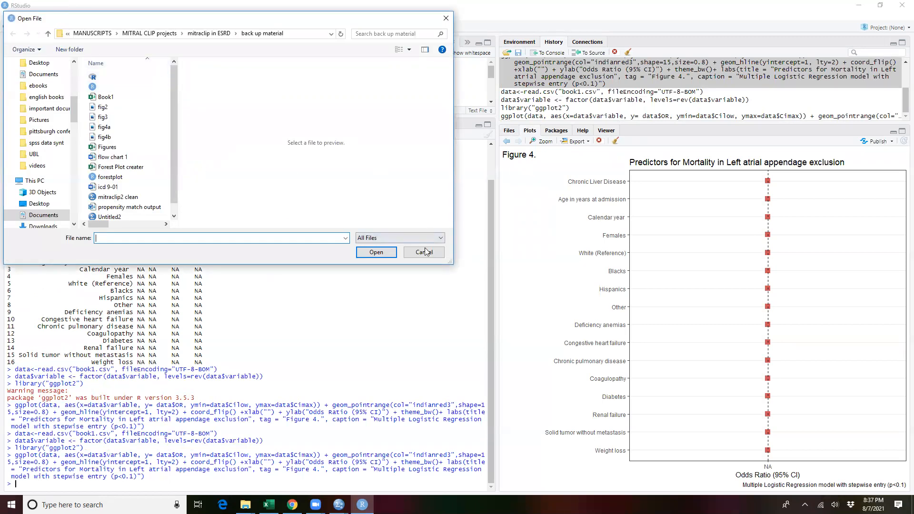
pyautogui.click(425, 252)
# Step: Browse the ViV MVR project's R1 and SUBMISSION JAHA folders for suitable forest plot data, dismissing any file opened by mistake
pyautogui.click(375, 44)
pyautogui.click(348, 44)
pyautogui.click(510, 131)
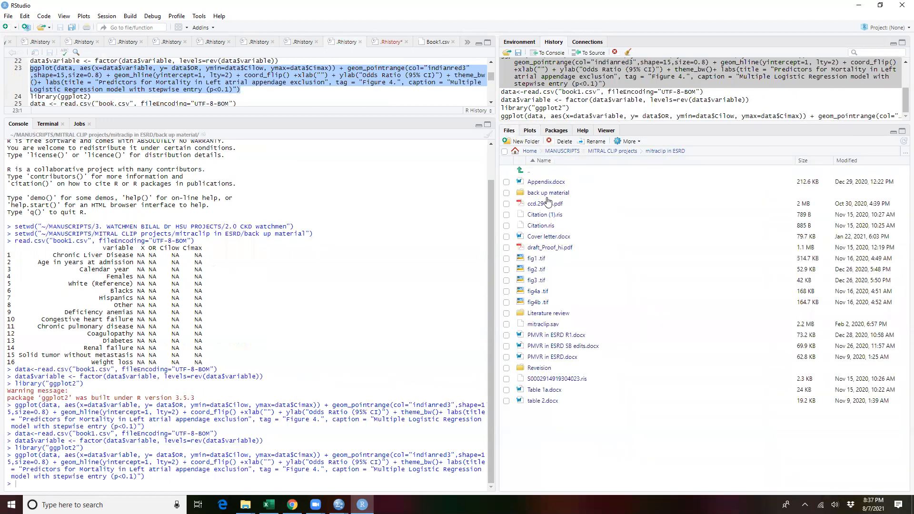
pyautogui.click(611, 151)
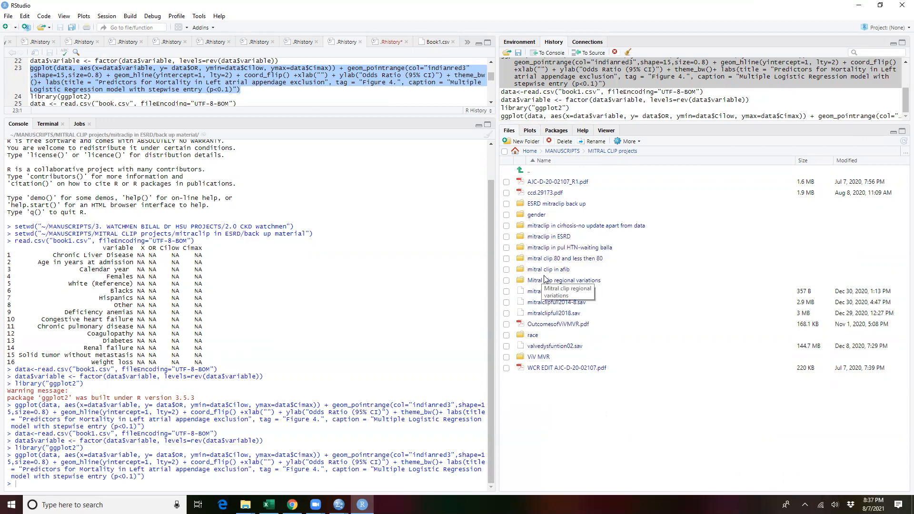
pyautogui.click(547, 357)
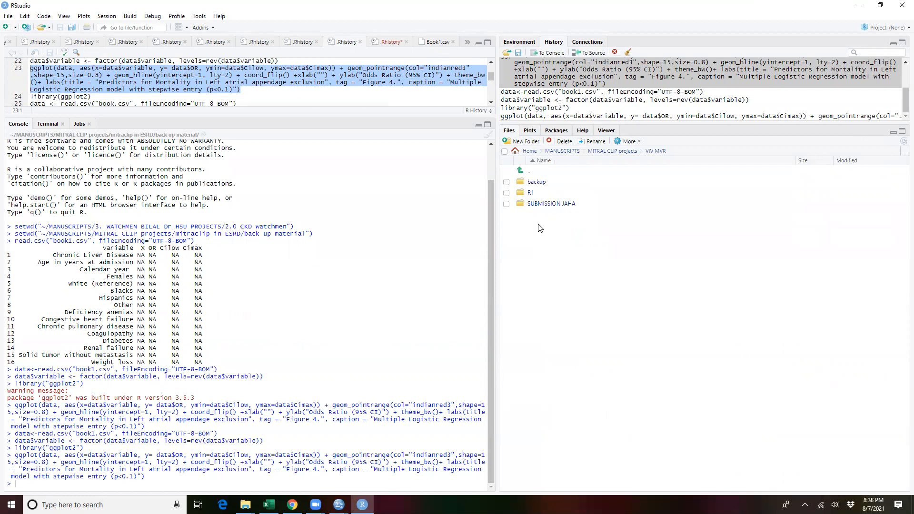
pyautogui.click(530, 193)
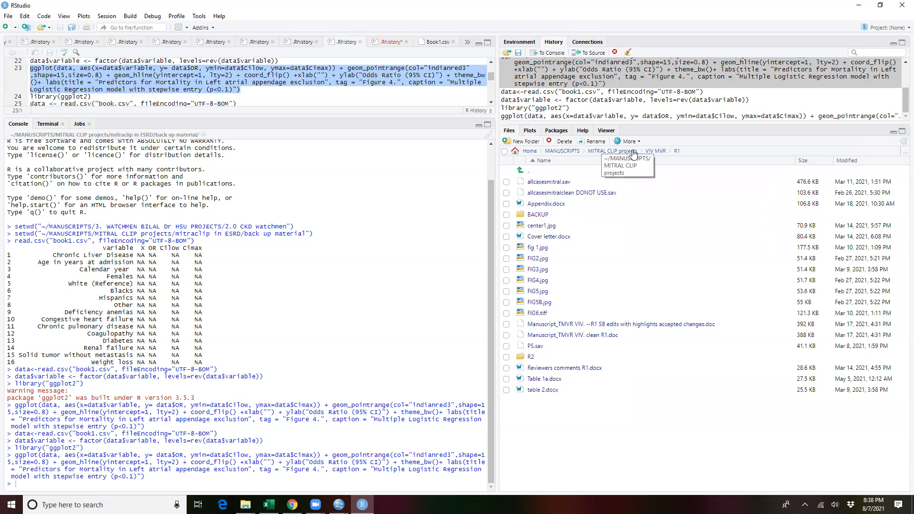
pyautogui.click(657, 152)
pyautogui.click(542, 204)
pyautogui.click(541, 203)
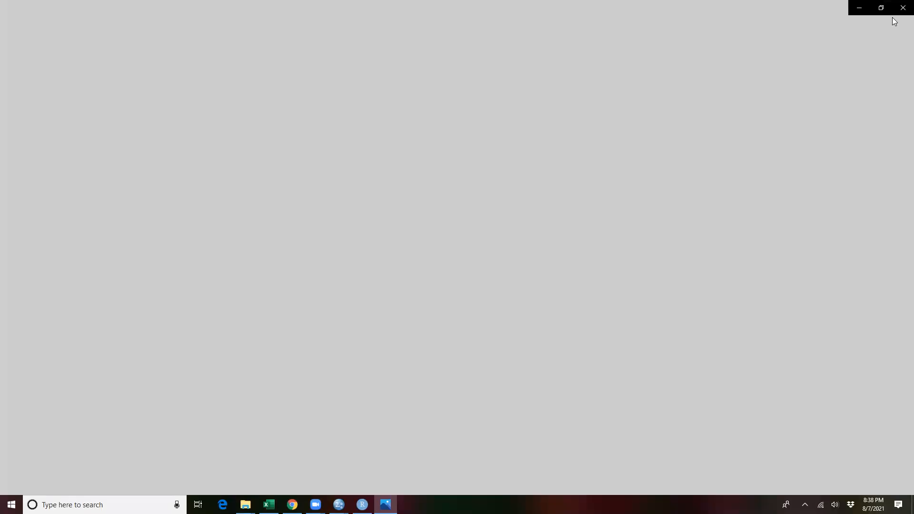
pyautogui.click(902, 7)
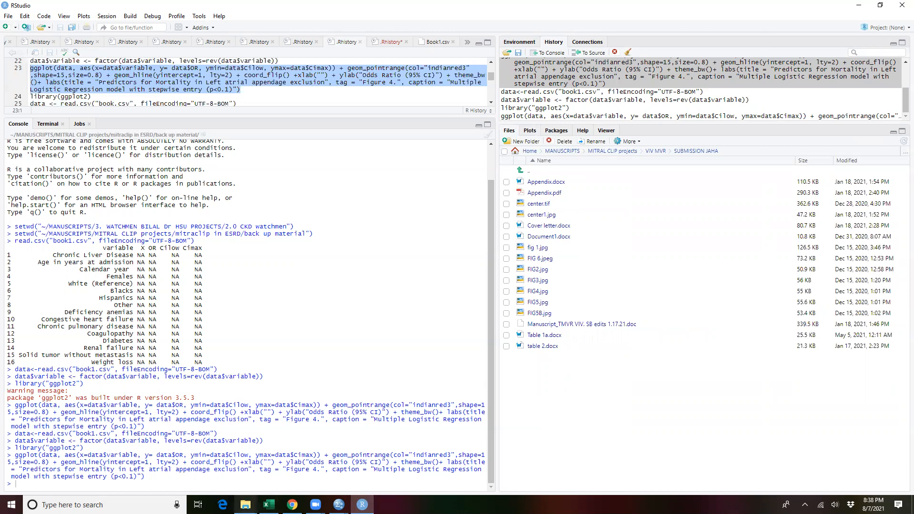
# Step: Open the forestplot RMD file from the ESRD mitraclip back up folder, and close it again in RStudio
pyautogui.moveTo(245, 503)
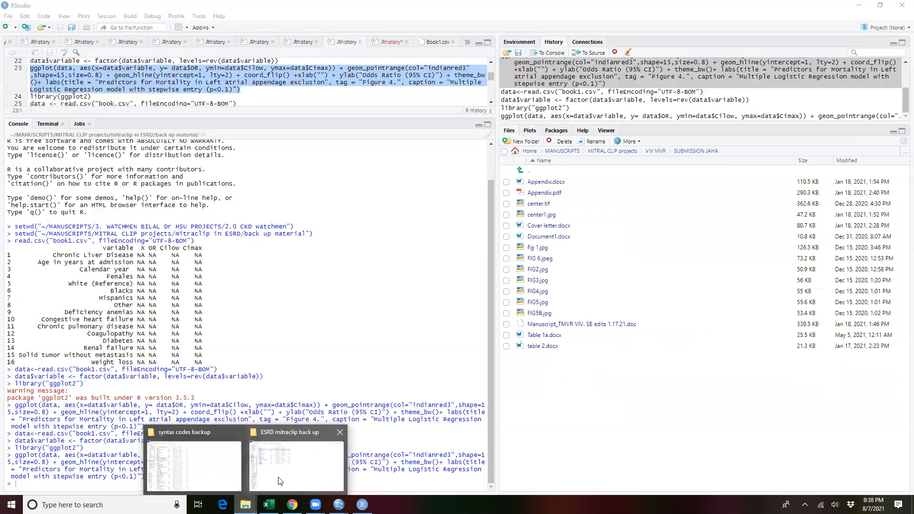
pyautogui.click(279, 479)
pyautogui.click(245, 505)
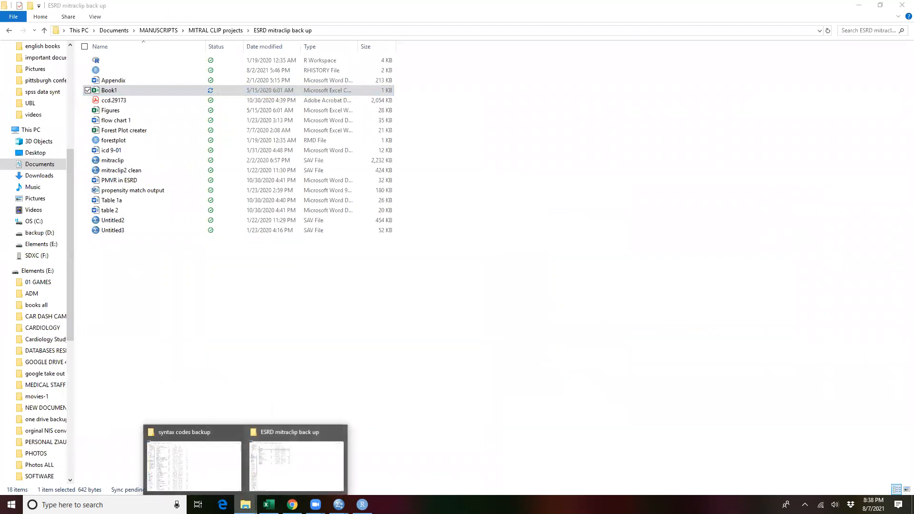
pyautogui.doubleClick(109, 142)
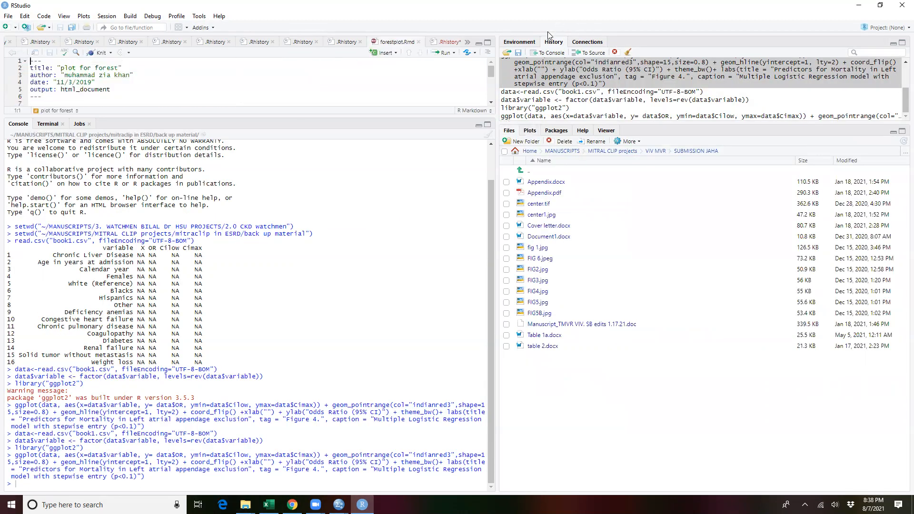
pyautogui.click(419, 42)
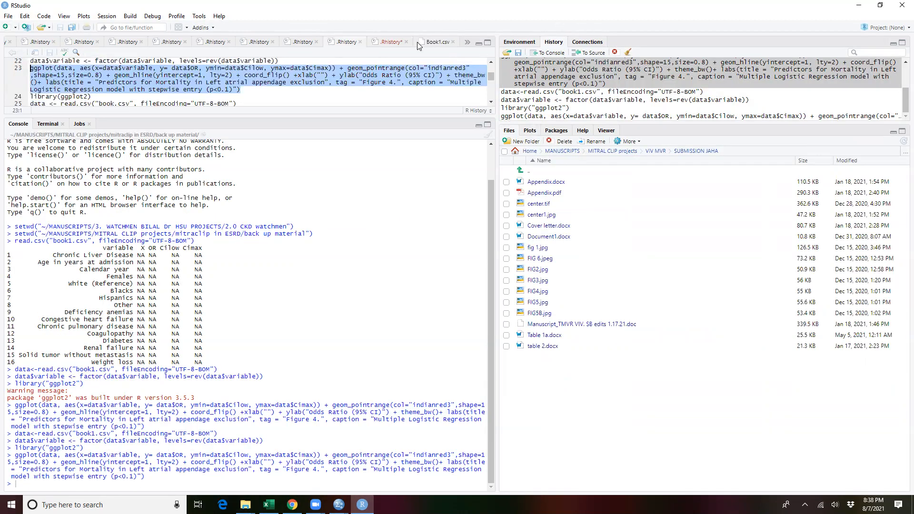
# Step: Close Book1.csv and several .Rhistory files in the source editor, discarding unsaved changes
pyautogui.click(53, 42)
pyautogui.click(53, 42)
pyautogui.click(77, 43)
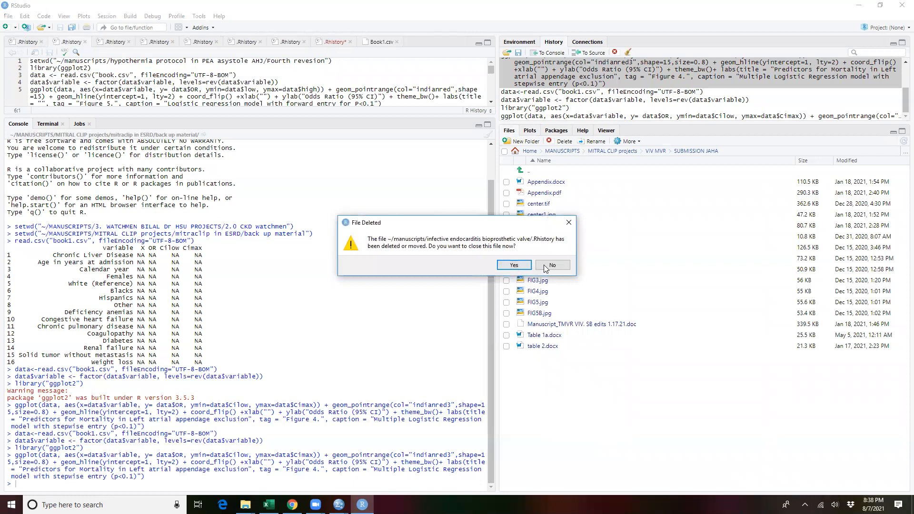
pyautogui.click(514, 265)
pyautogui.click(553, 269)
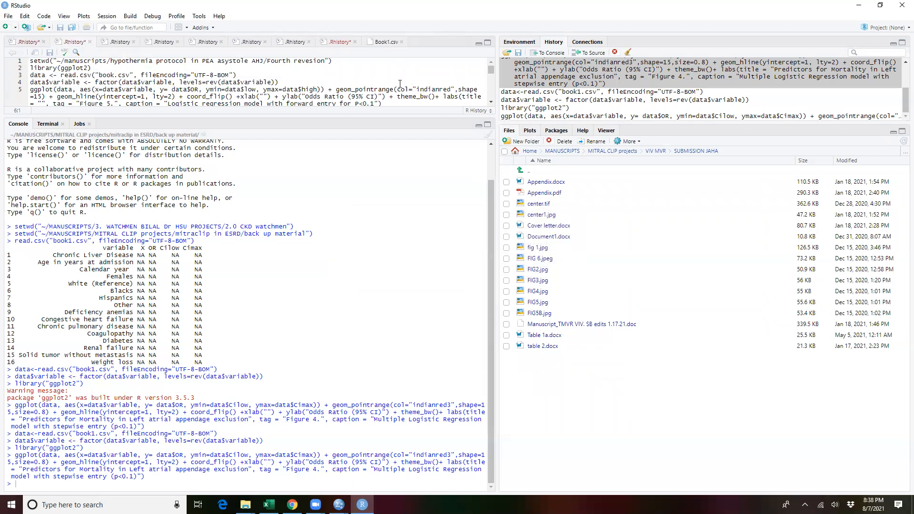
pyautogui.click(355, 42)
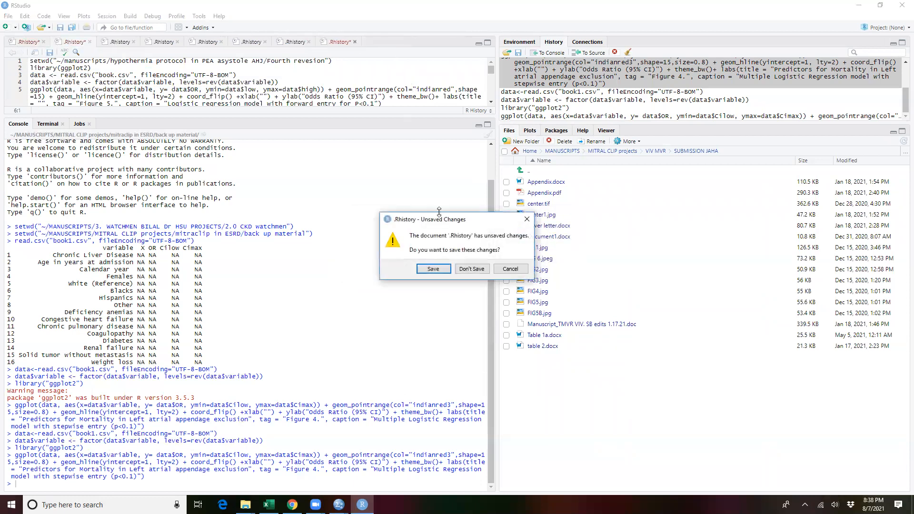
pyautogui.click(472, 271)
# Step: Close all remaining .Rhistory files, including the deleted or moved one, without saving their changes
pyautogui.click(309, 42)
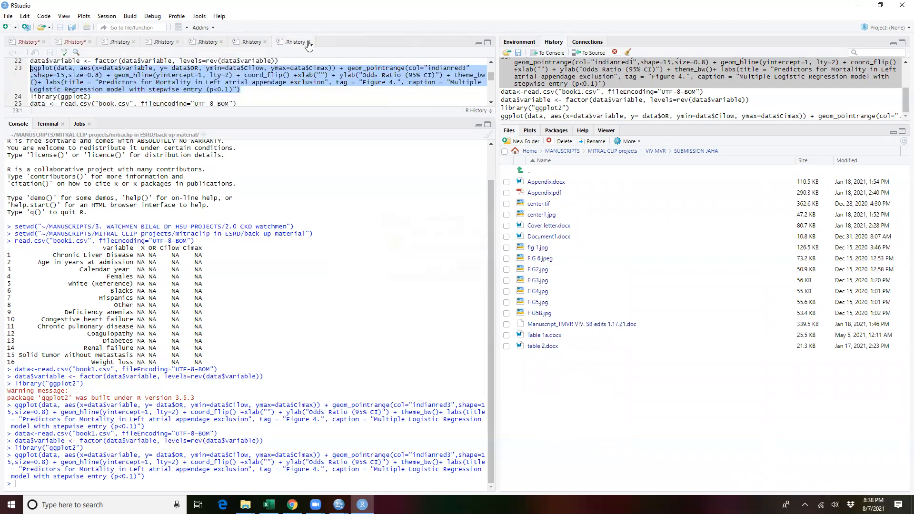
pyautogui.click(265, 42)
pyautogui.click(221, 42)
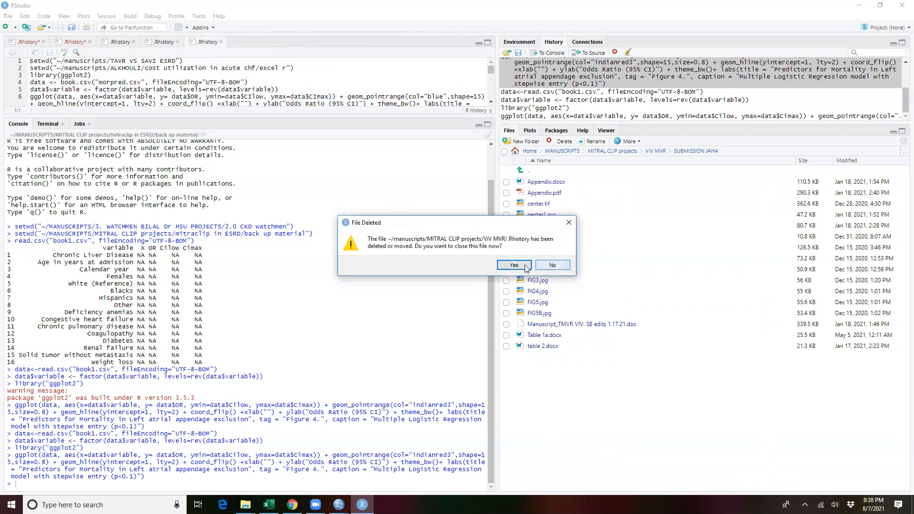
pyautogui.click(507, 264)
pyautogui.click(177, 42)
pyautogui.click(133, 42)
pyautogui.click(89, 42)
pyautogui.click(471, 269)
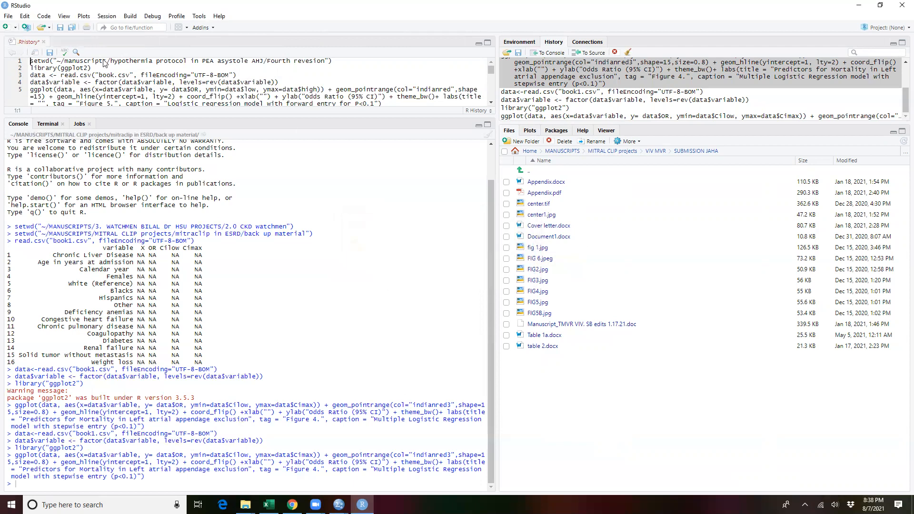
pyautogui.click(44, 42)
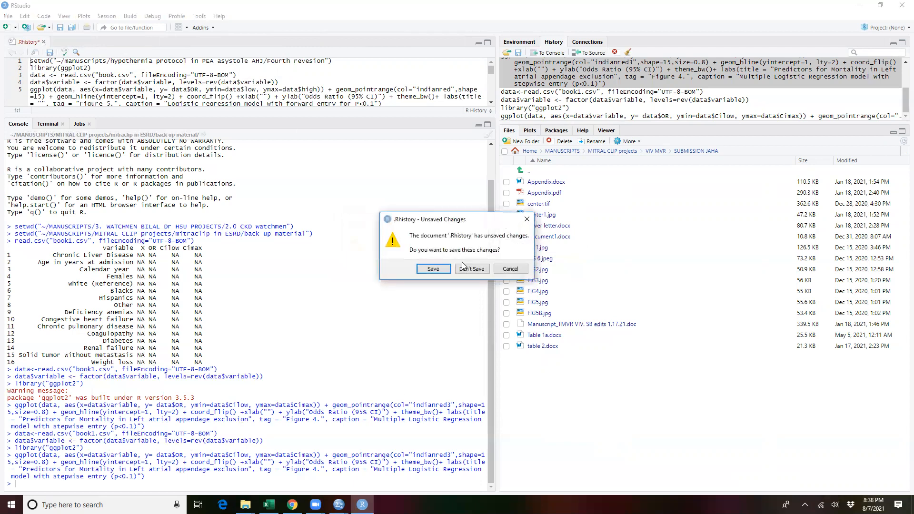
pyautogui.click(463, 265)
# Step: Switch to File Explorer and open the forestplot RMD file from the ESRD mitraclip back up folder in RStudio
pyautogui.click(8, 16)
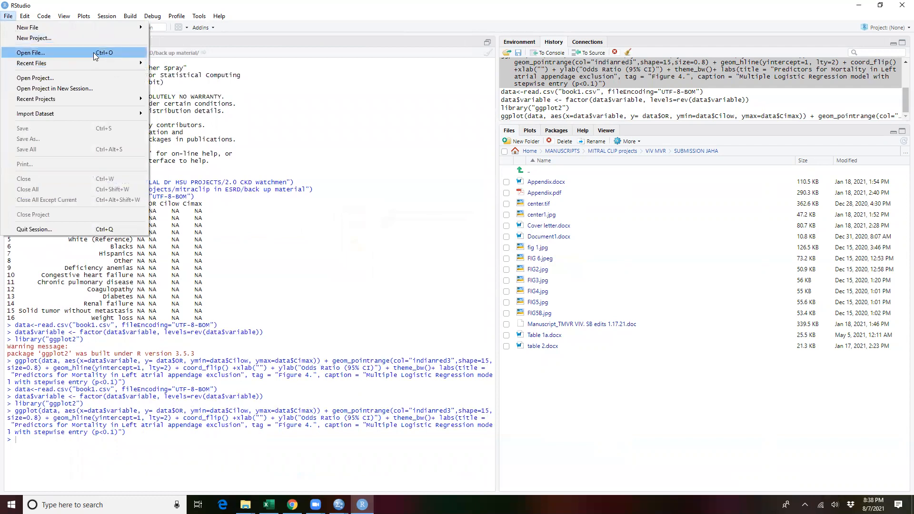
pyautogui.click(245, 504)
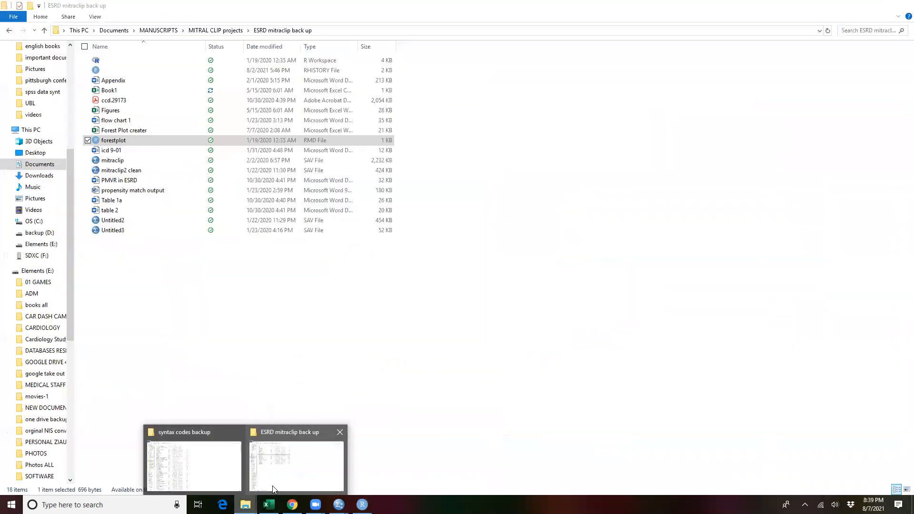
pyautogui.click(273, 489)
pyautogui.doubleClick(113, 142)
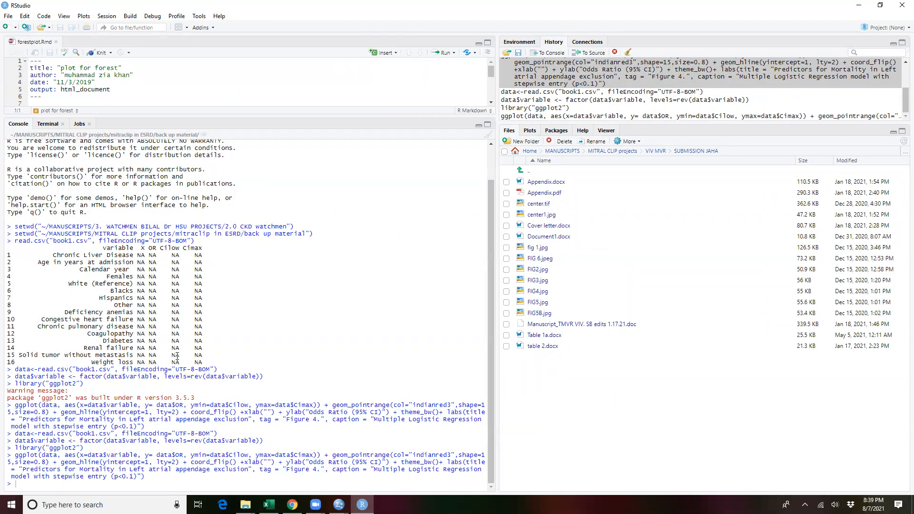
# Step: In File Explorer, go to MANUSCRIPTS > TAVR projects > SAVR vs tavr ViV and open its RHISTORY file in RStudio
pyautogui.click(860, 5)
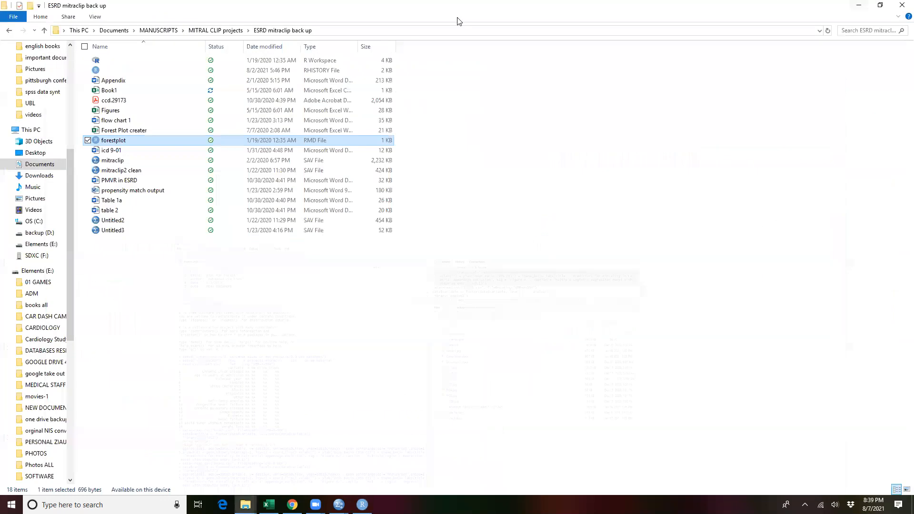
pyautogui.click(214, 30)
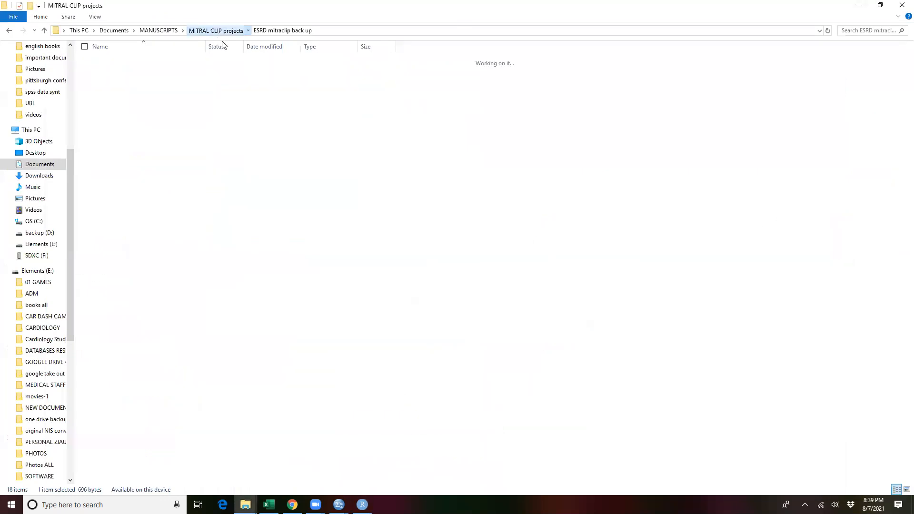
pyautogui.click(158, 30)
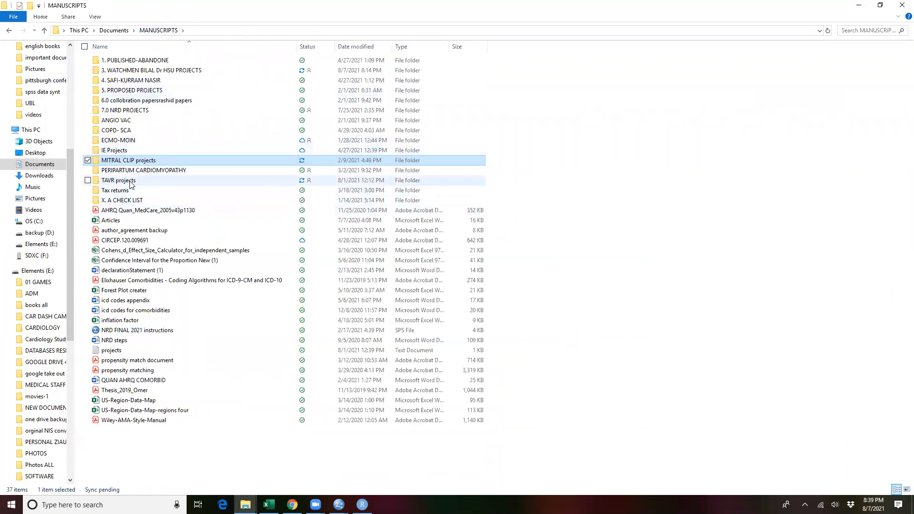
pyautogui.click(130, 184)
pyautogui.doubleClick(130, 184)
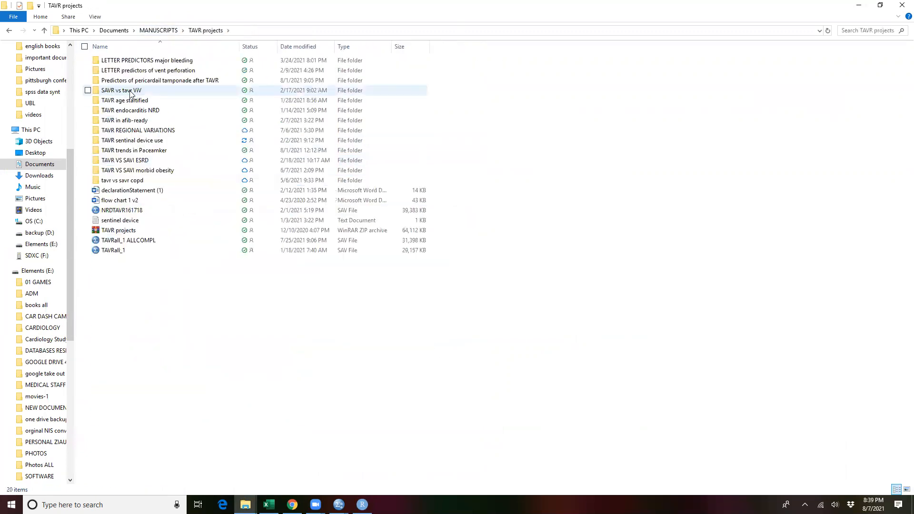
pyautogui.doubleClick(130, 93)
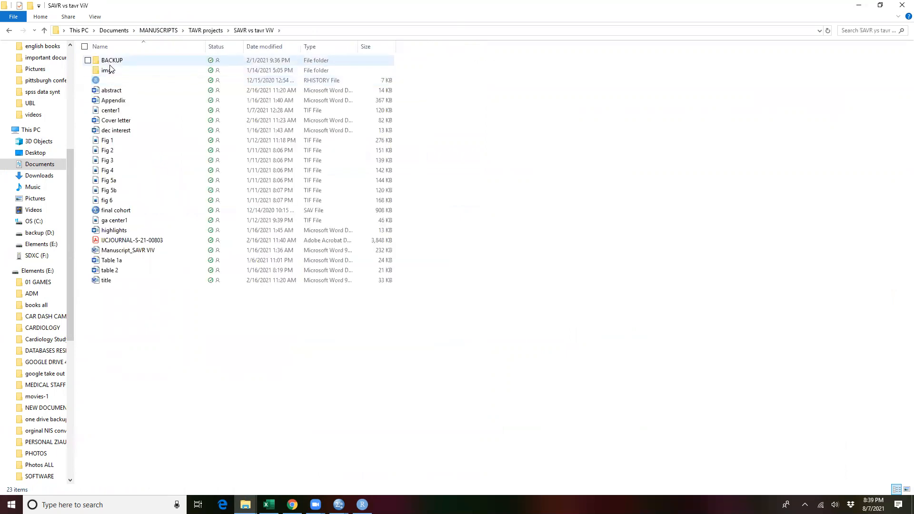
pyautogui.doubleClick(332, 81)
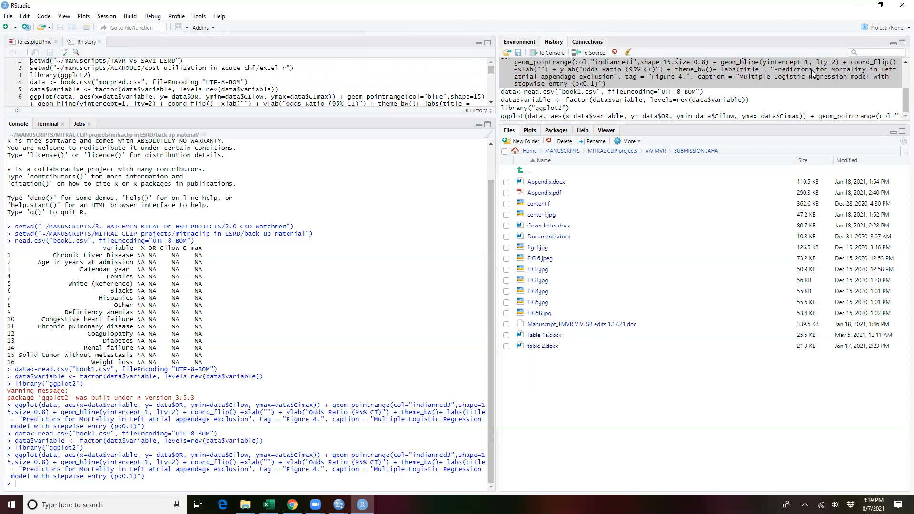
# Step: Look through the command history and select the latest data<-read.csv import of book1.csv
pyautogui.scroll(2, 807, 78)
pyautogui.scroll(-2, 802, 90)
pyautogui.click(539, 94)
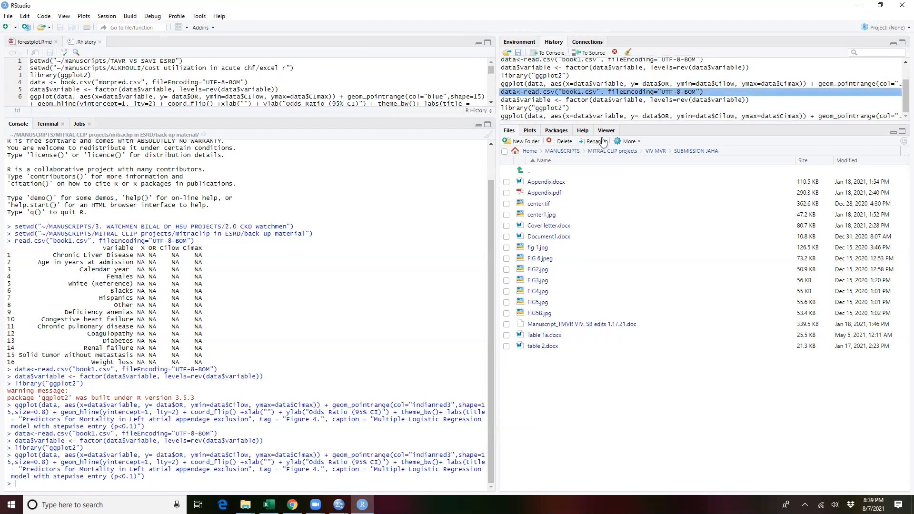
# Step: Set the working directory to MANUSCRIPTS/TAVR projects/SAVR vs tavr ViV/BACKUP
pyautogui.click(563, 151)
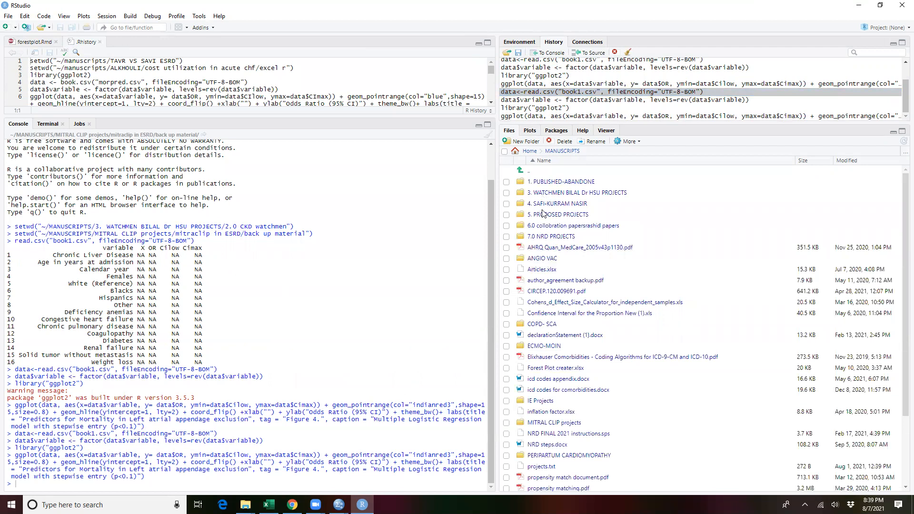
pyautogui.scroll(-3, 574, 281)
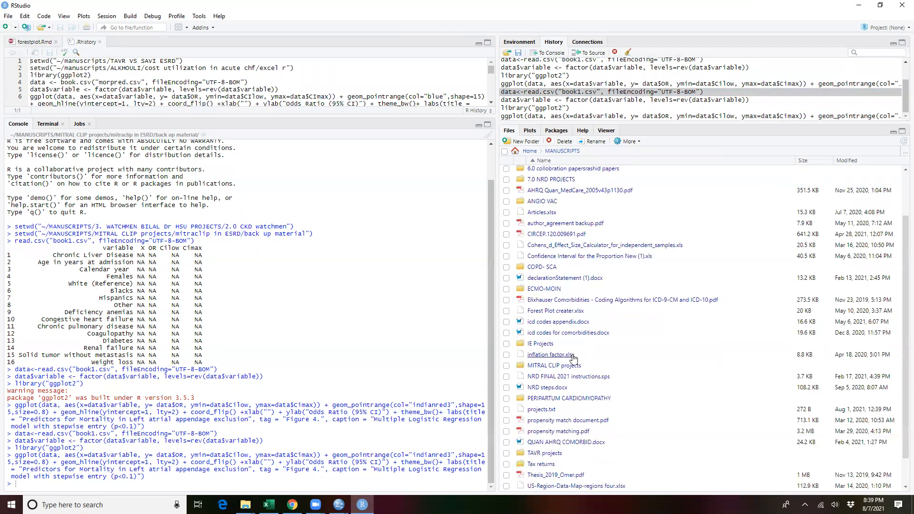
pyautogui.click(547, 453)
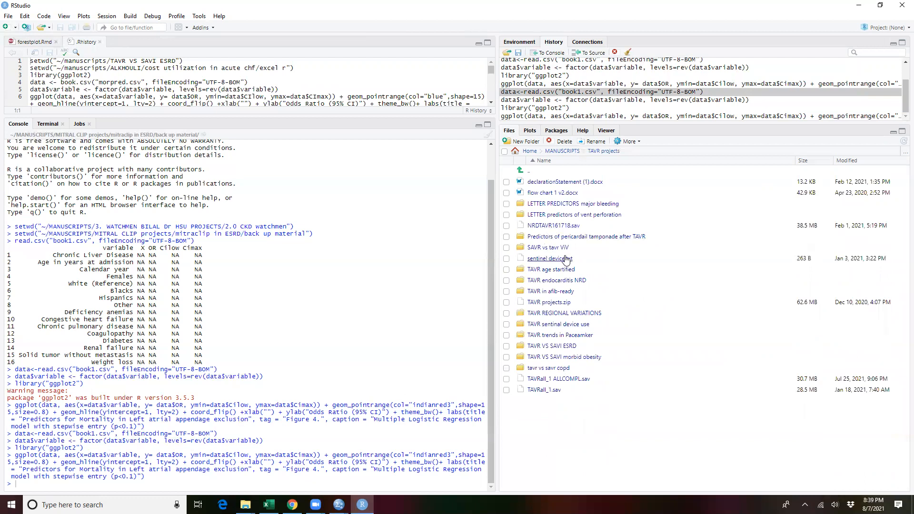
pyautogui.click(547, 248)
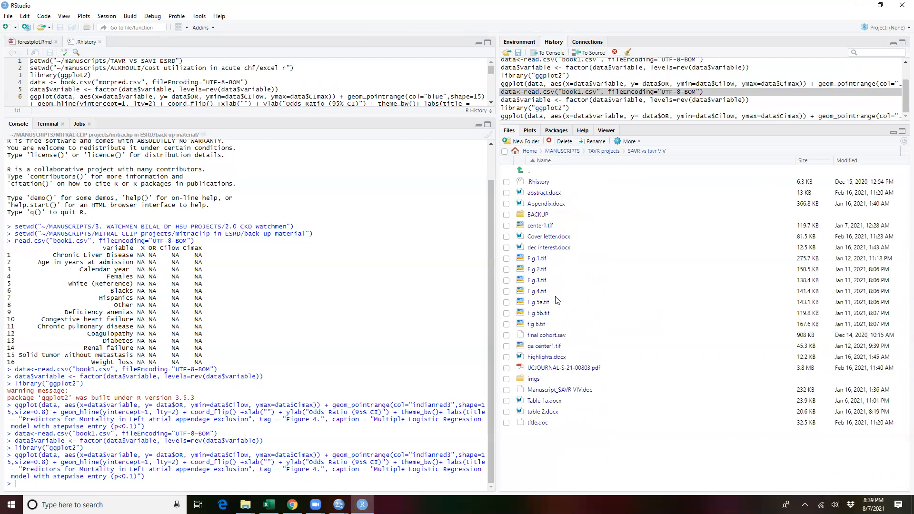
pyautogui.click(542, 215)
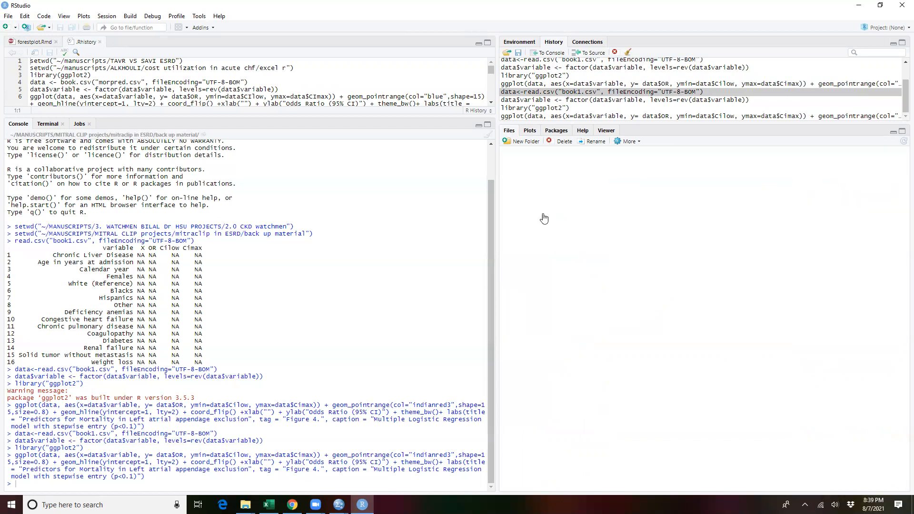
pyautogui.click(629, 141)
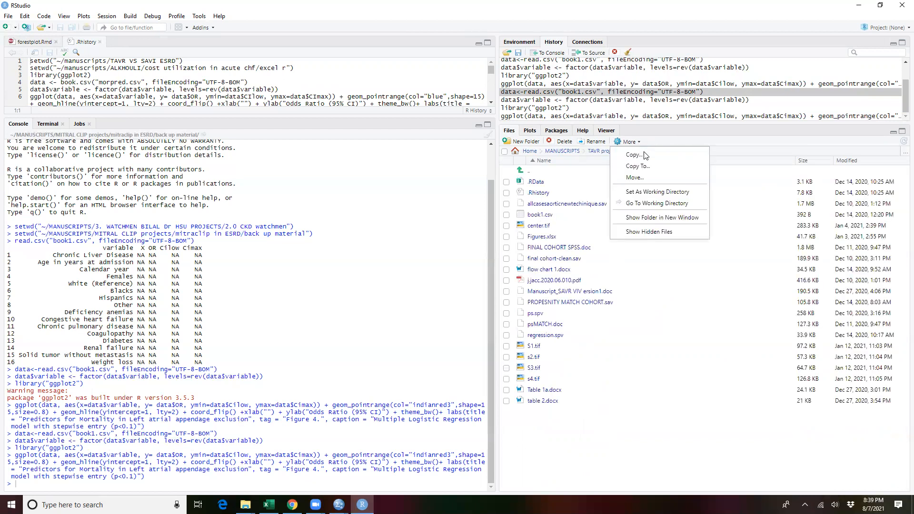
pyautogui.click(661, 191)
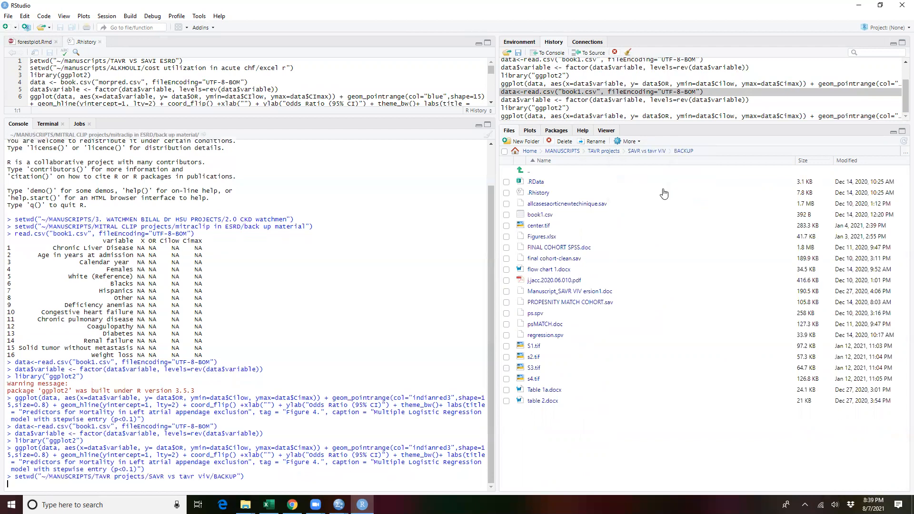
# Step: Rerun the recorded data<-read.csv("book1.csv", fileEncoding="UTF-8-BOM") import from the command history
pyautogui.scroll(2, 552, 90)
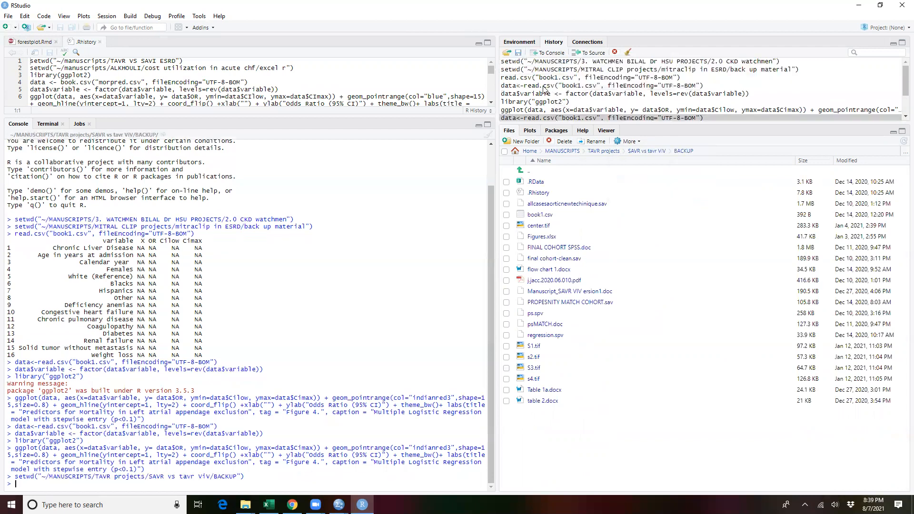
pyautogui.click(543, 86)
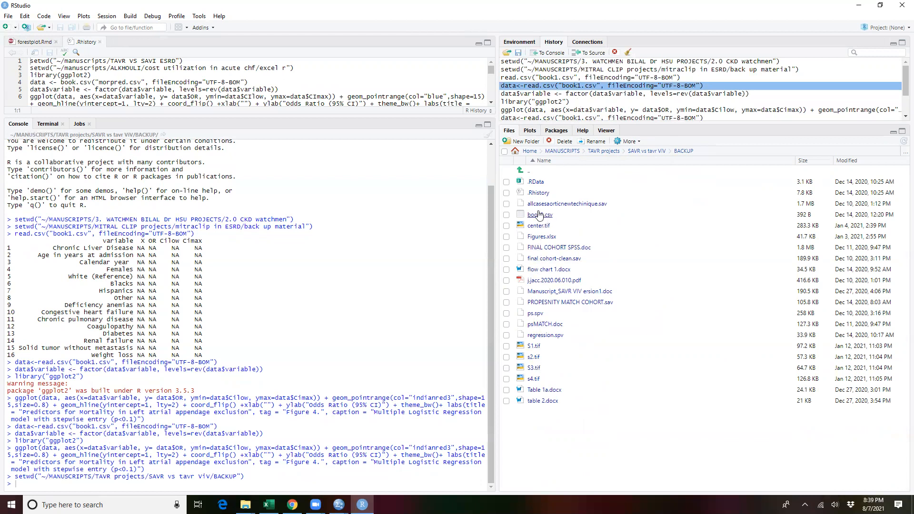
pyautogui.doubleClick(599, 87)
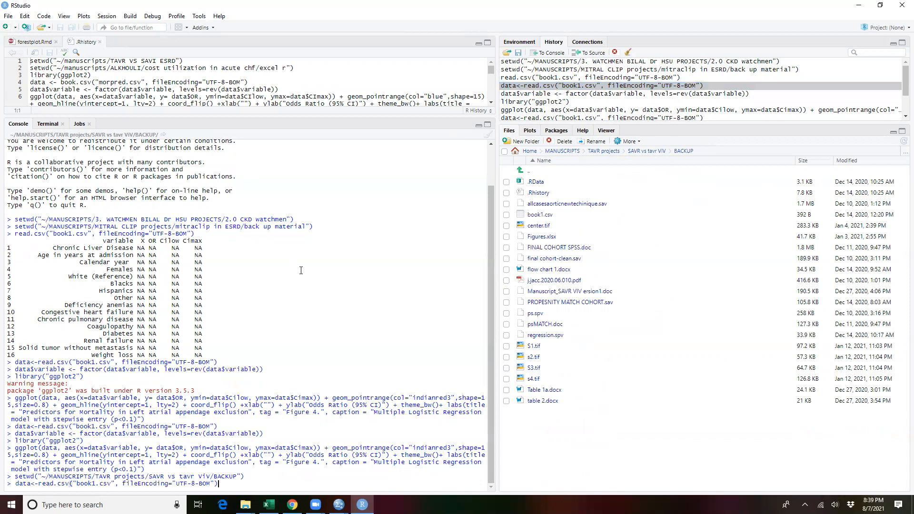
pyautogui.press('Return')
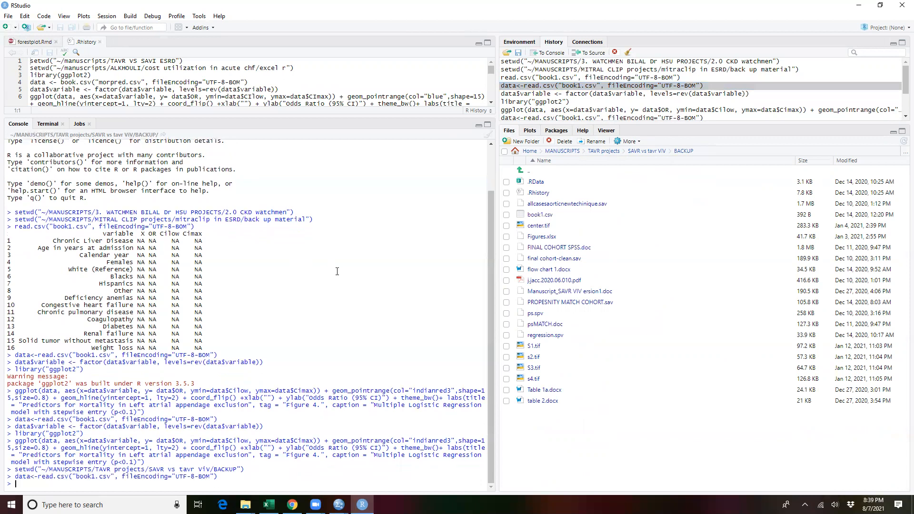
# Step: Rerun the recorded commands that turn data$variable into a factor with reversed levels and load the ggplot2 library
pyautogui.click(541, 95)
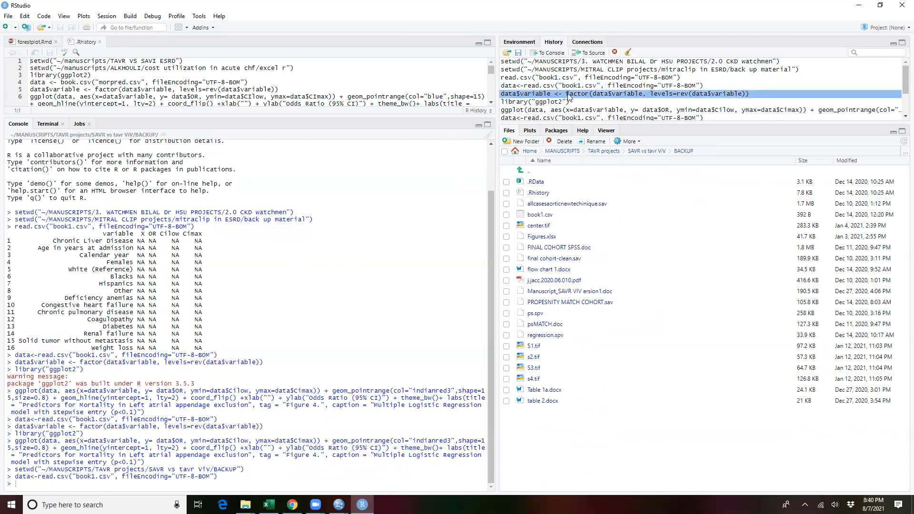
pyautogui.doubleClick(569, 94)
pyautogui.press('Return')
pyautogui.doubleClick(552, 102)
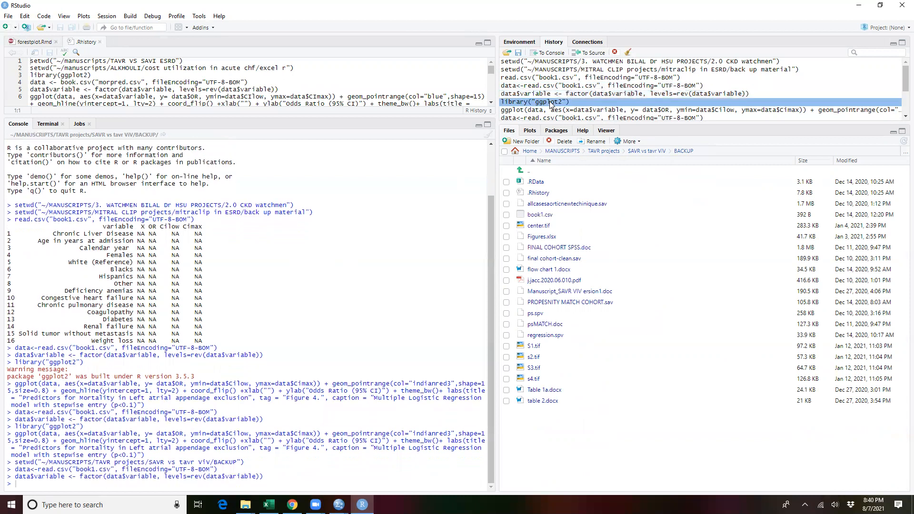
pyautogui.press('Return')
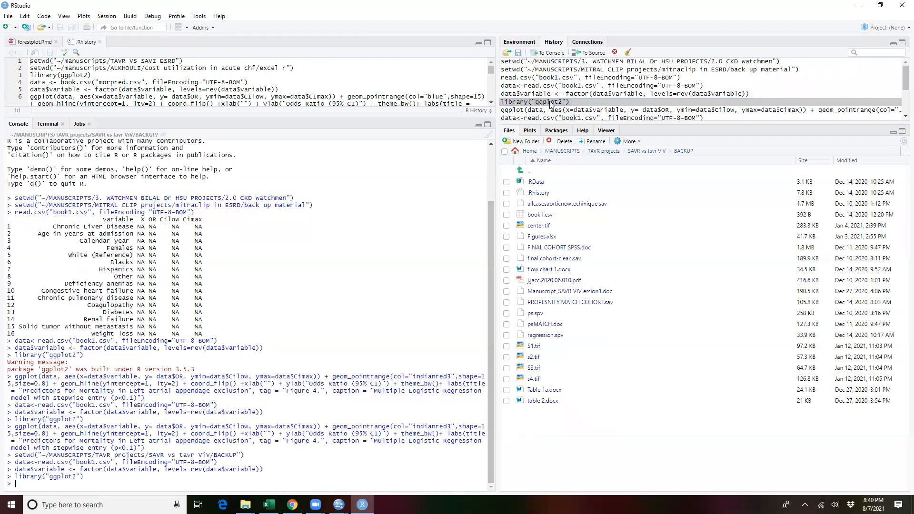
# Step: Try to draw the forest plot by rerunning the recorded indianred3 ggplot command
pyautogui.click(577, 114)
pyautogui.doubleClick(577, 114)
pyautogui.press('Return')
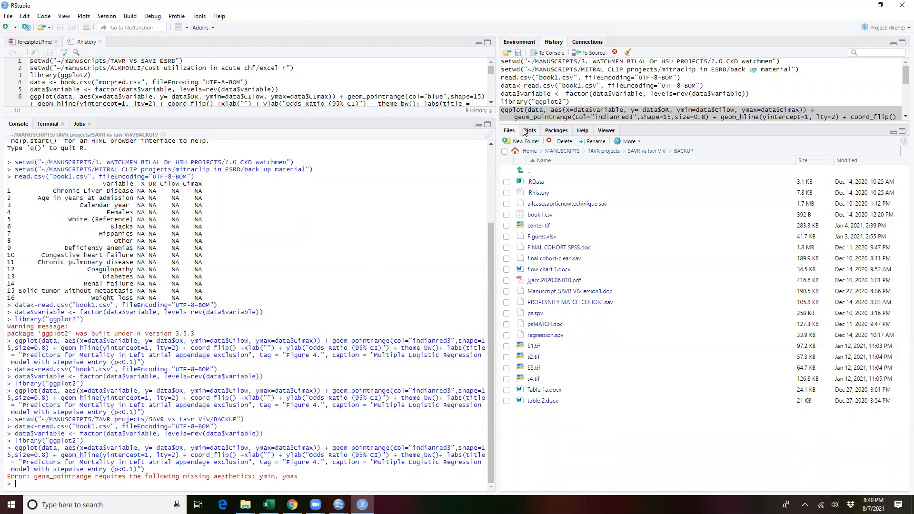
# Step: Inspect the column names of the imported data object in the environment
pyautogui.click(523, 45)
pyautogui.scroll(-1, 585, 98)
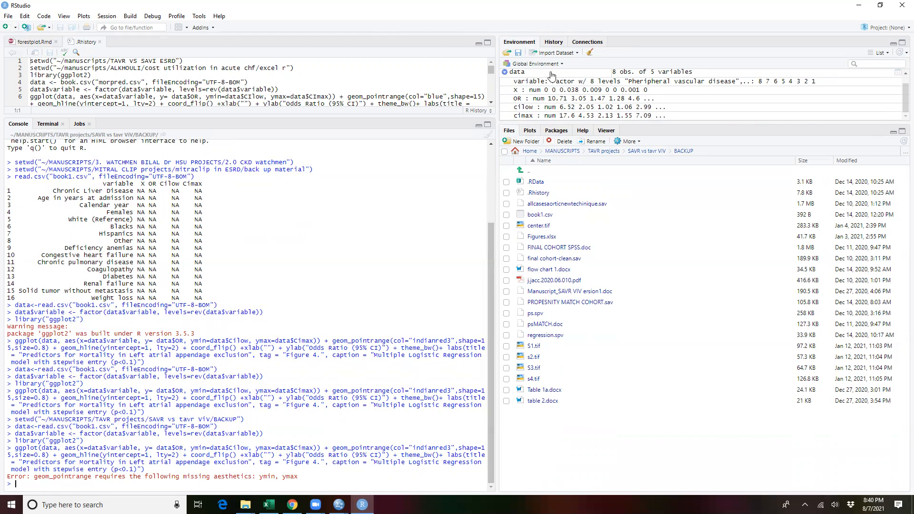
pyautogui.click(586, 42)
# Step: Bring the recorded indianred3 ggplot command from the history back to the console prompt for editing
pyautogui.click(555, 42)
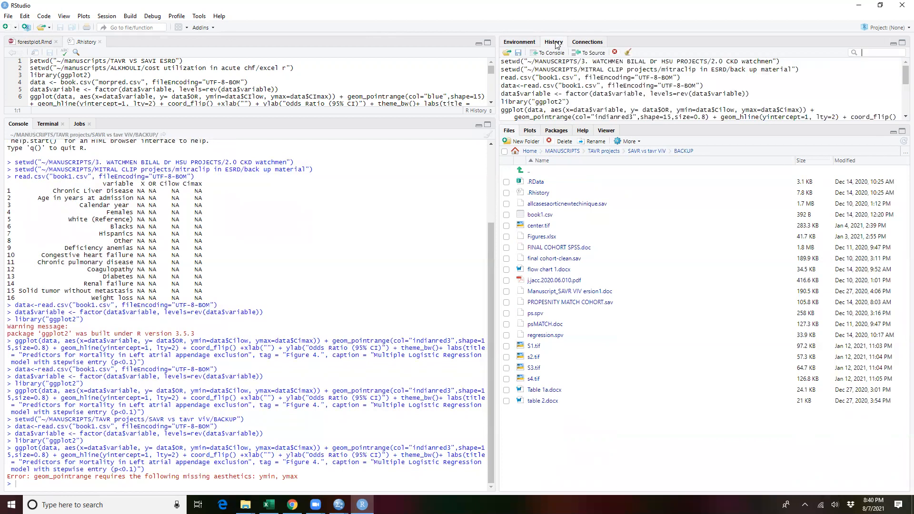
pyautogui.doubleClick(614, 117)
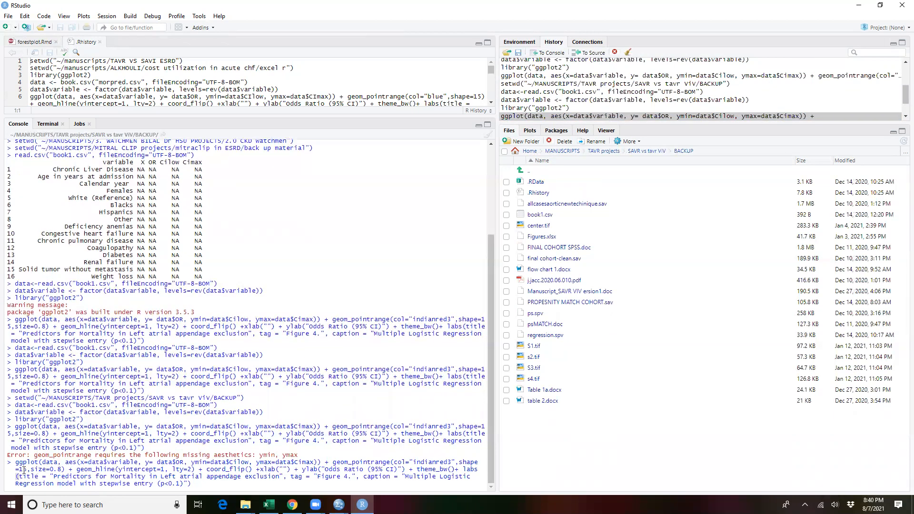
pyautogui.moveTo(15, 462); pyautogui.dragTo(53, 464)
pyautogui.click(59, 465)
# Step: With the data object's columns in view, re-enter the ggplot command's x aesthetic as data$variable
pyautogui.click(520, 42)
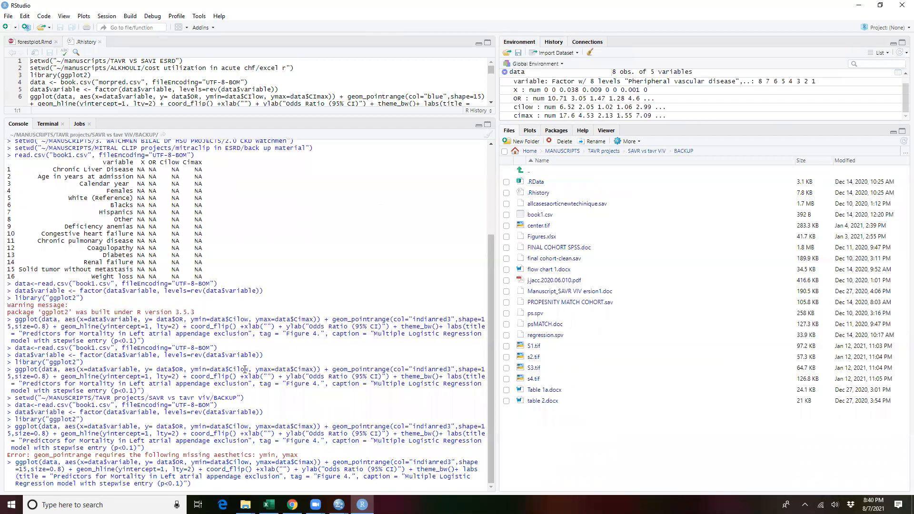
pyautogui.moveTo(69, 462); pyautogui.dragTo(135, 462)
pyautogui.click(85, 462)
pyautogui.click(171, 464)
pyautogui.moveTo(138, 462); pyautogui.dragTo(104, 464)
pyautogui.press('BackSpace')
pyautogui.write('$v')
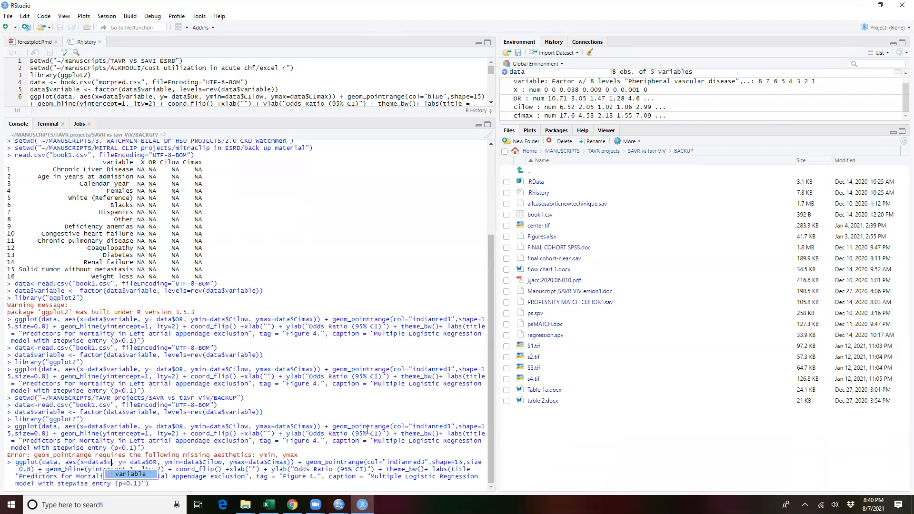
pyautogui.click(143, 474)
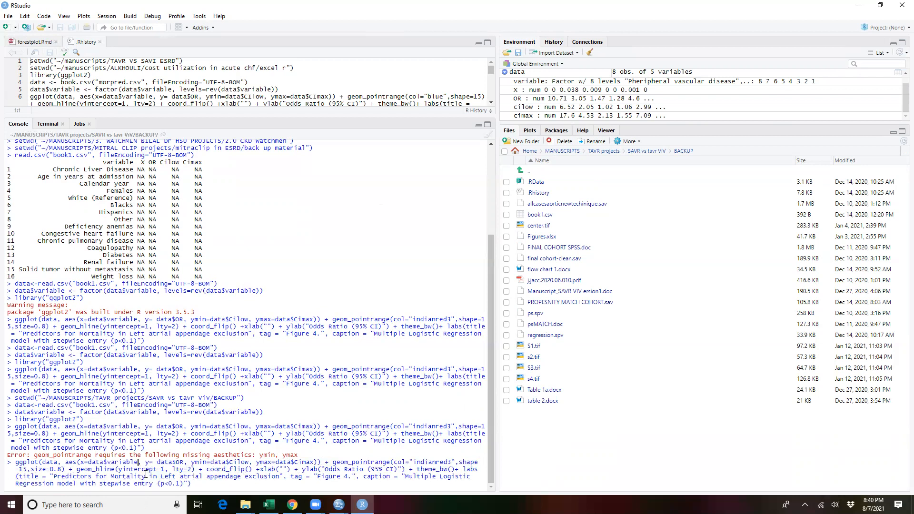
# Step: Re-enter the y aesthetic in the ggplot command as data$OR
pyautogui.press('BackSpace')
pyautogui.press('BackSpace')
pyautogui.press('BackSpace')
pyautogui.write('$o')
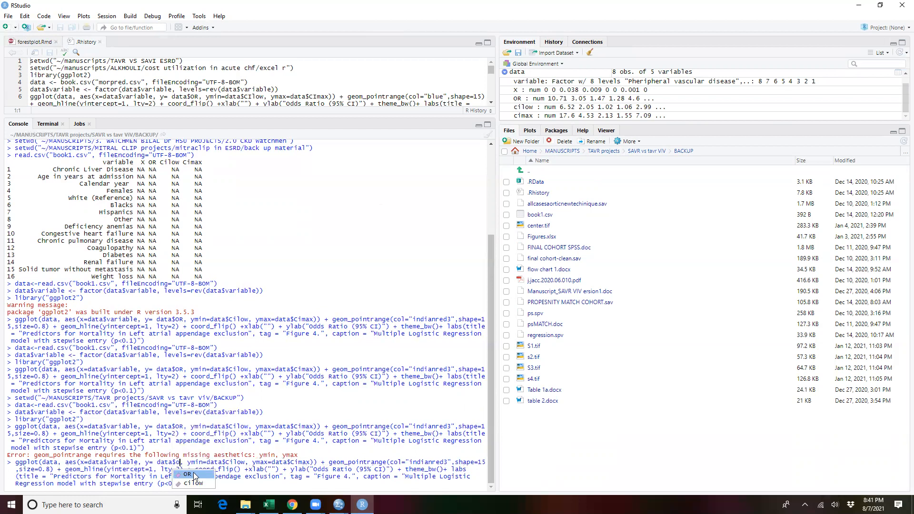
pyautogui.click(197, 474)
# Step: Change the ymin aesthetic in the ggplot command to data$cilow
pyautogui.press('BackSpace')
pyautogui.press('BackSpace')
pyautogui.press('BackSpace')
pyautogui.press('BackSpace')
pyautogui.press('BackSpace')
pyautogui.press('BackSpace')
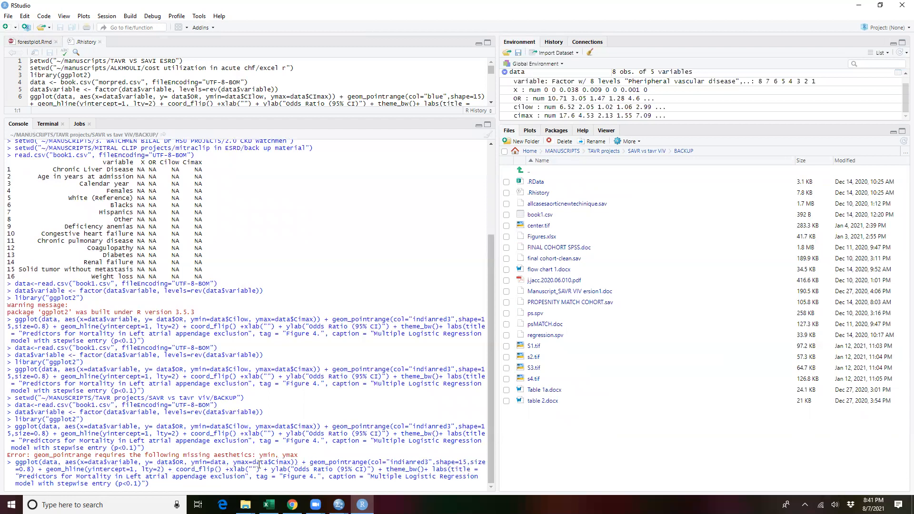
pyautogui.write('$')
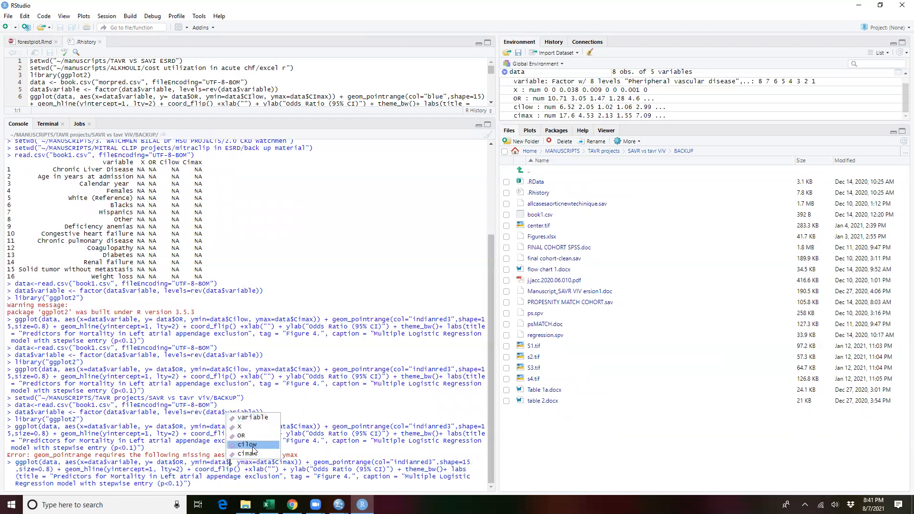
pyautogui.click(253, 446)
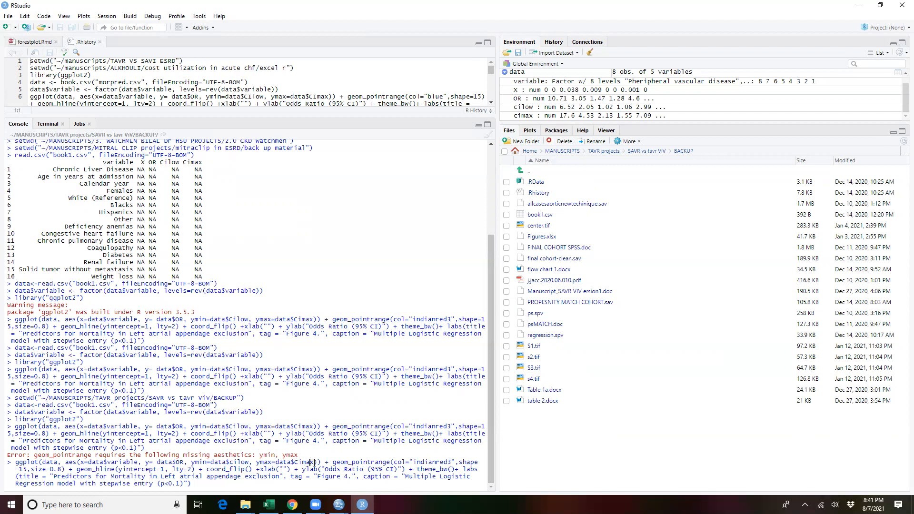
# Step: Change the ymax aesthetic to data$cimax and run the ggplot command to draw the forest plot
pyautogui.press('BackSpace')
pyautogui.press('BackSpace')
pyautogui.press('BackSpace')
pyautogui.press('BackSpace')
pyautogui.press('BackSpace')
pyautogui.press('BackSpace')
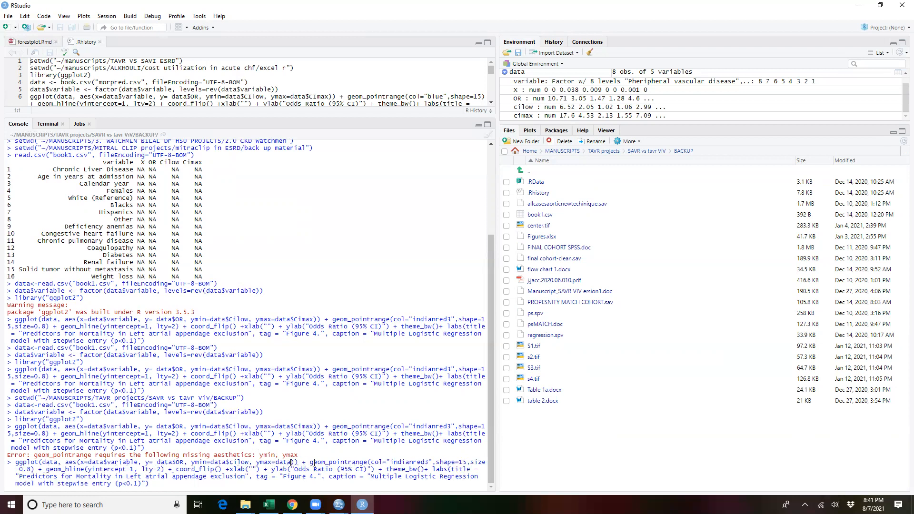
pyautogui.write('$')
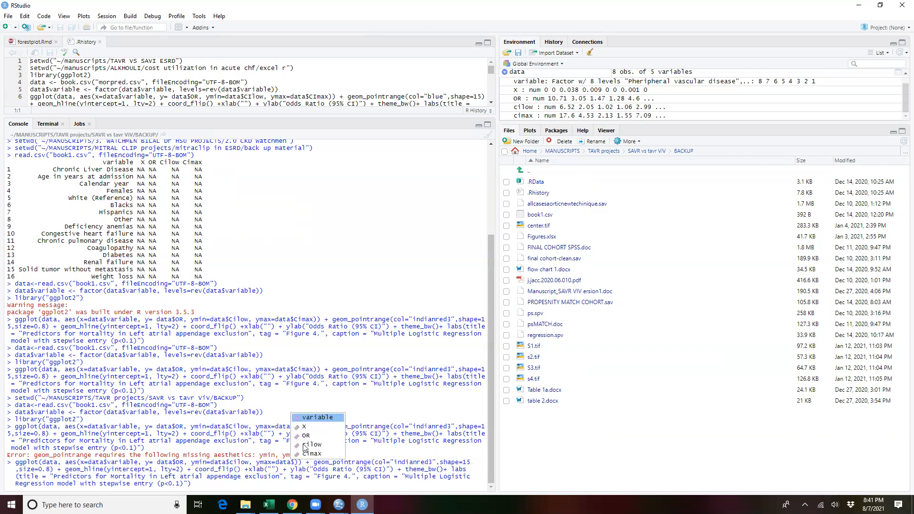
pyautogui.click(312, 453)
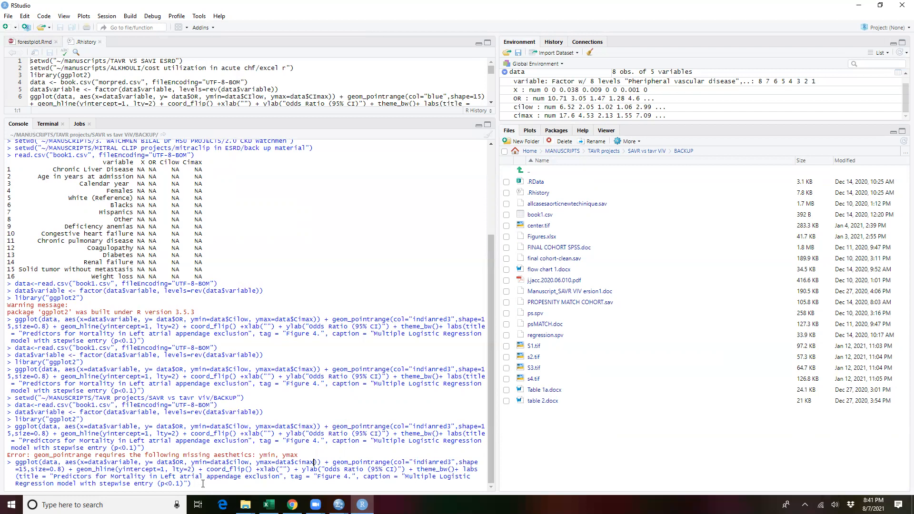
pyautogui.press('Return')
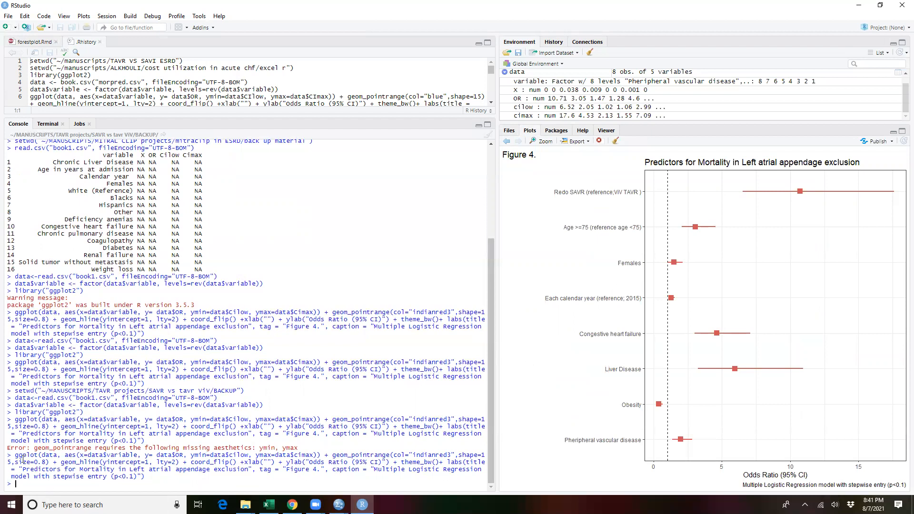
pyautogui.moveTo(30, 456); pyautogui.dragTo(225, 458)
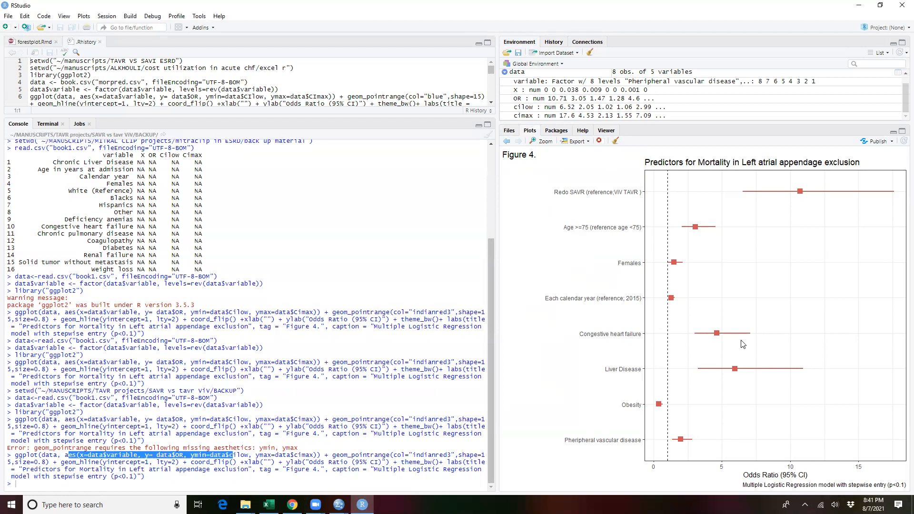
# Step: Examine the arguments of the executed ggplot command in the console, from the axis labels and theme through the labs title
pyautogui.moveTo(301, 462); pyautogui.dragTo(332, 462)
pyautogui.click(147, 463)
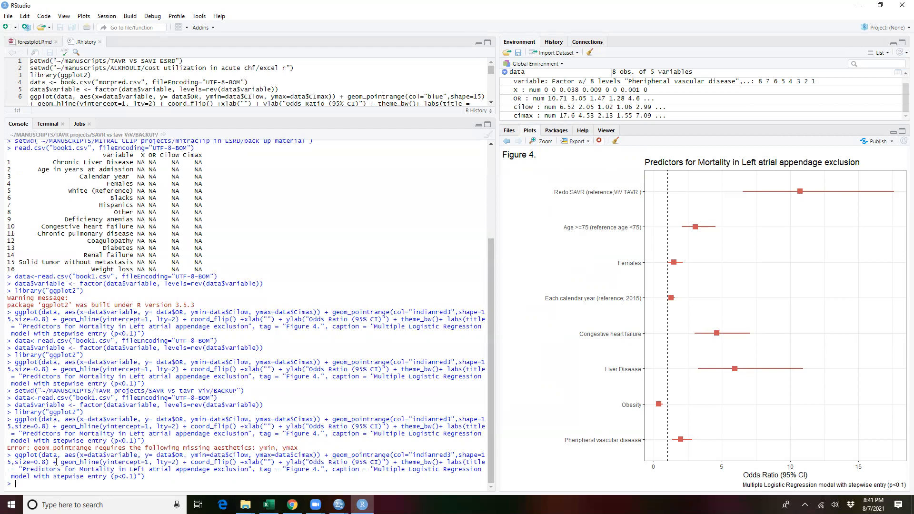
pyautogui.moveTo(62, 462); pyautogui.dragTo(126, 469)
pyautogui.click(148, 462)
pyautogui.moveTo(191, 461); pyautogui.dragTo(237, 465)
pyautogui.click(267, 462)
pyautogui.moveTo(467, 462); pyautogui.dragTo(472, 469)
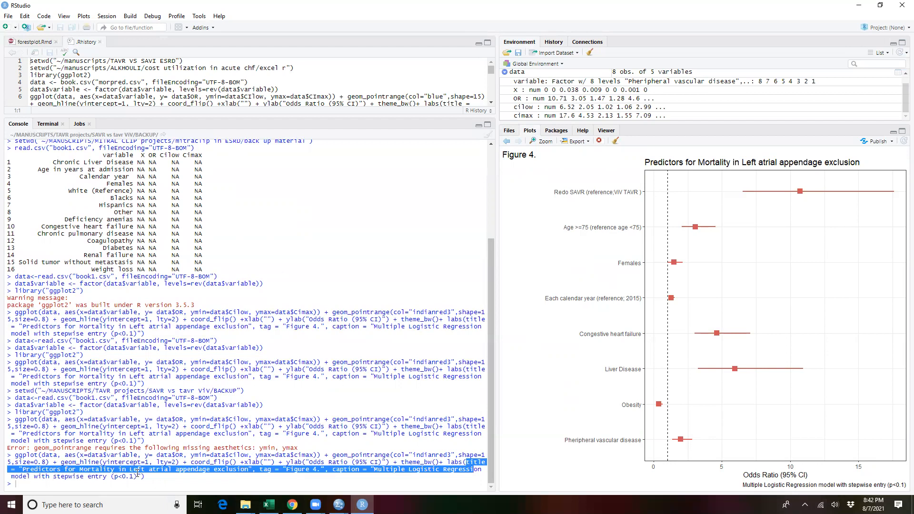
# Step: Recall the latest ggplot command from the command history and replace "redictors for Mo" in its title with "bcvxbcvbcvvbcbcvb"
pyautogui.click(557, 41)
pyautogui.scroll(-5, 610, 80)
pyautogui.doubleClick(616, 114)
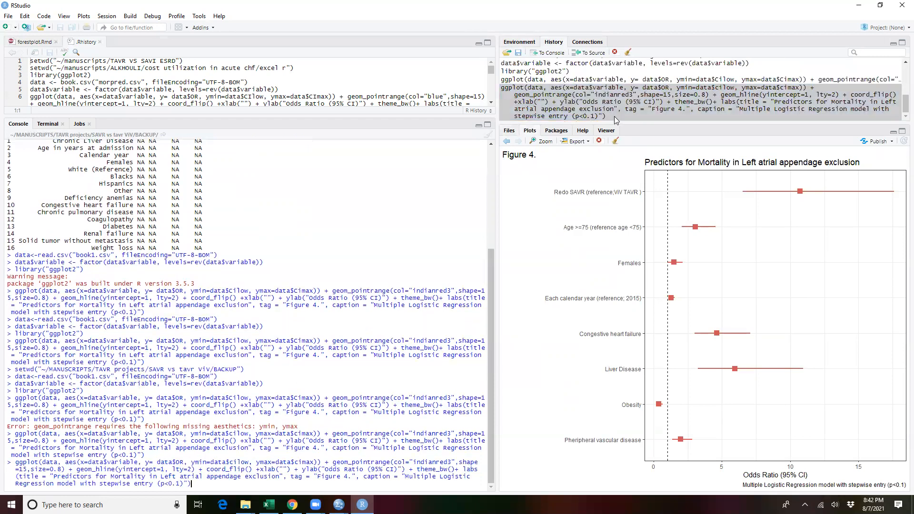
pyautogui.moveTo(59, 480); pyautogui.dragTo(120, 480)
pyautogui.write('bcvxbcvbcvvbcbcvb')
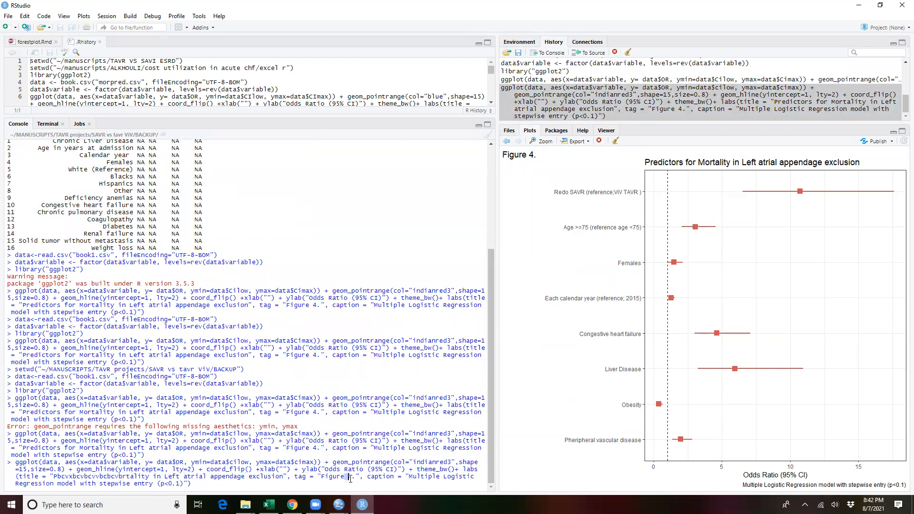
# Step: Replace the number in the figure tag and part of the caption with "vcbcb" and run the ggplot command
pyautogui.write('vcbcb')
pyautogui.moveTo(430, 476); pyautogui.dragTo(453, 476)
pyautogui.write('vcbcbc')
pyautogui.press('Return')
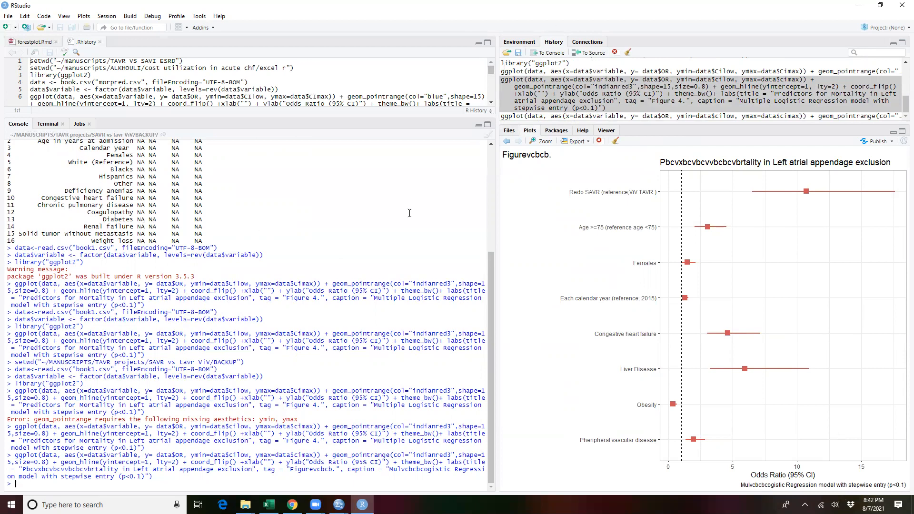
# Step: Enter installed.packages("ggplot2") at the console prompt without running it
pyautogui.scroll(2, 133, 318)
pyautogui.scroll(-2, 94, 365)
pyautogui.scroll(3, 96, 310)
pyautogui.scroll(-3, 96, 310)
pyautogui.moveTo(48, 383); pyautogui.dragTo(73, 384)
pyautogui.click(37, 486)
pyautogui.write('install')
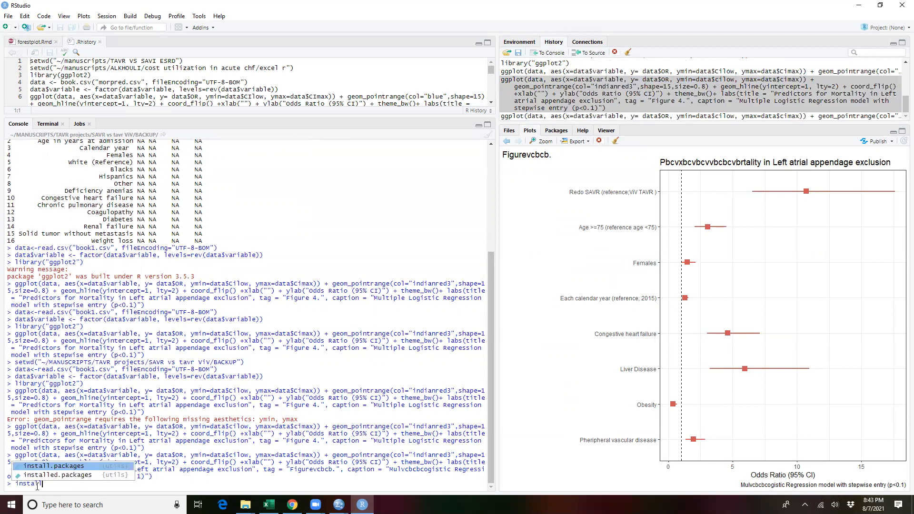
pyautogui.press('Down')
pyautogui.press('Return')
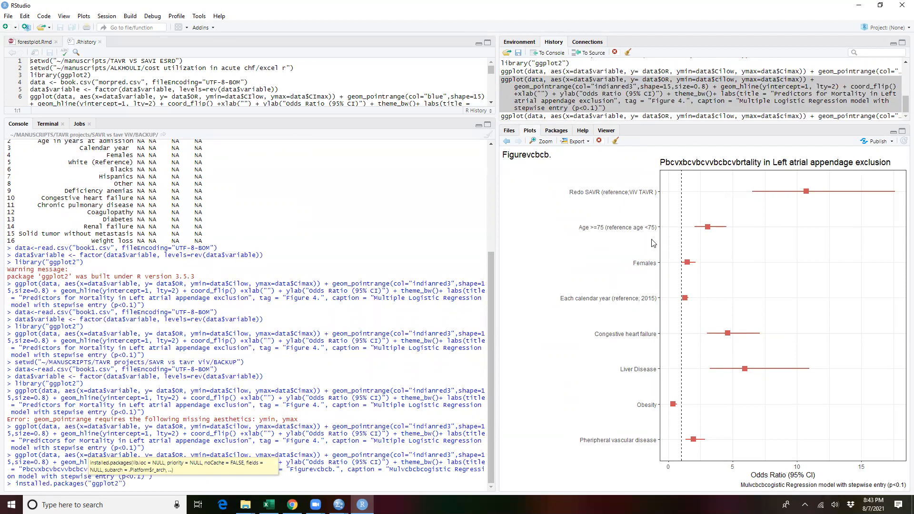
pyautogui.click(127, 498)
pyautogui.click(203, 480)
pyautogui.moveTo(155, 478); pyautogui.dragTo(83, 477)
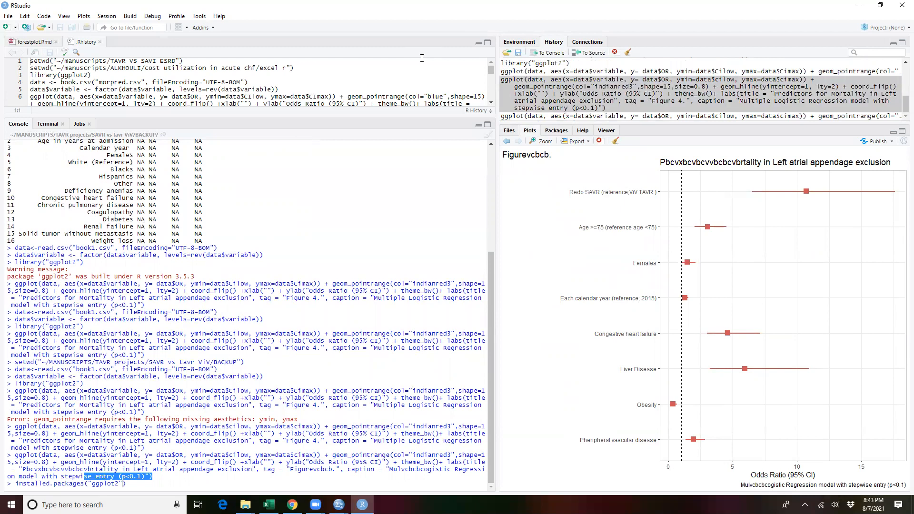
# Step: Switch from RStudio to the watchmen all2018 dataset in SPSS Statistics
pyautogui.click(859, 5)
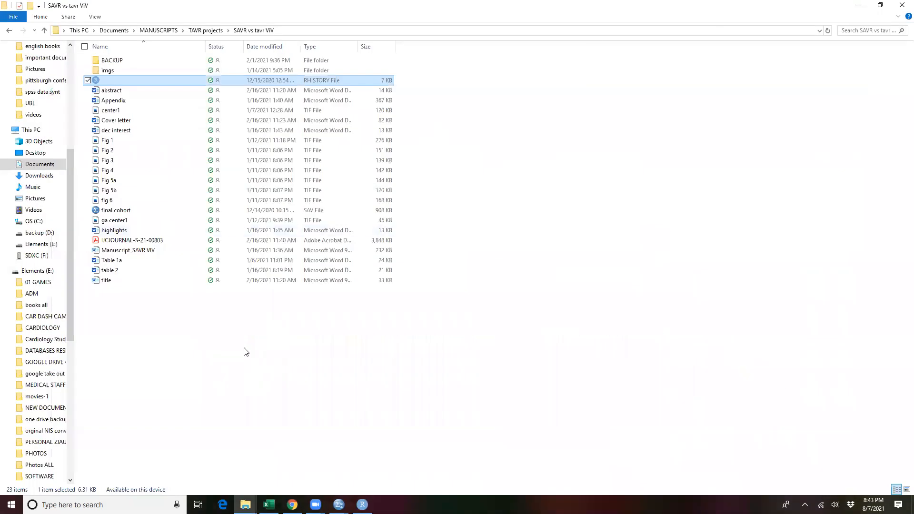
pyautogui.click(339, 504)
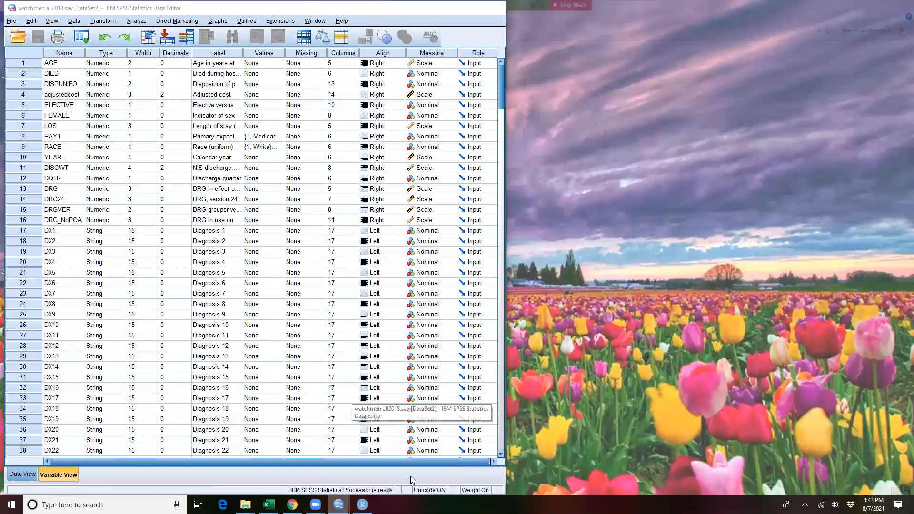
pyautogui.click(412, 480)
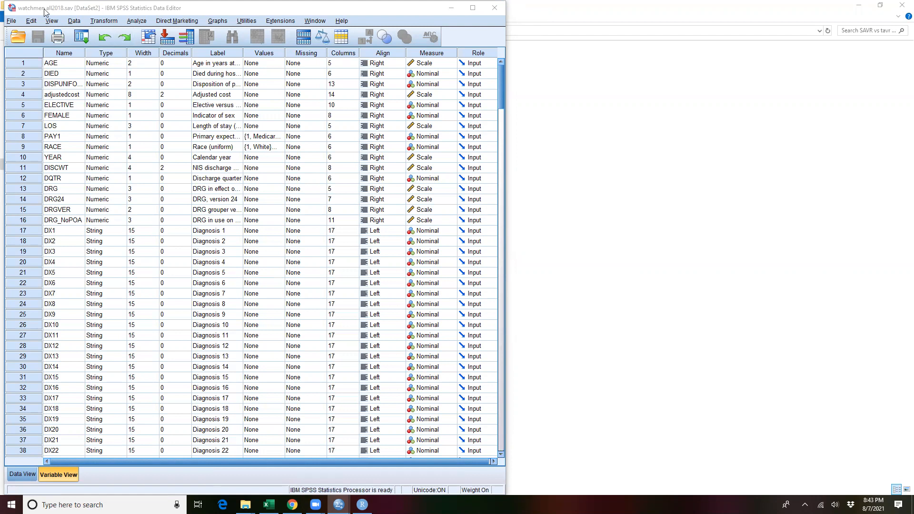
pyautogui.click(11, 20)
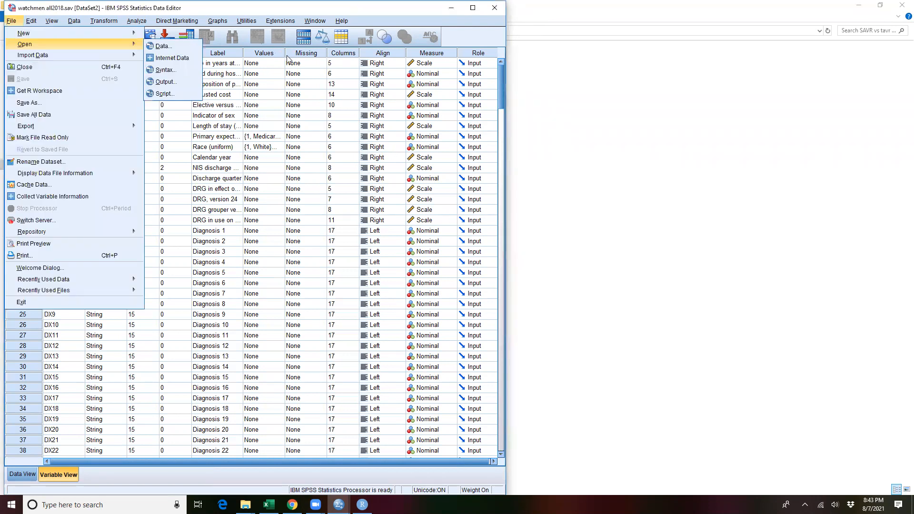
pyautogui.click(209, 323)
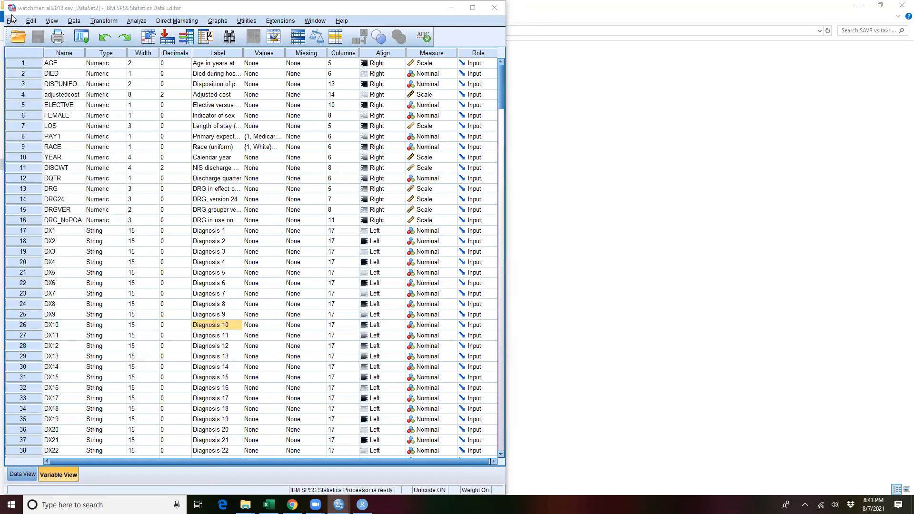
pyautogui.click(11, 33)
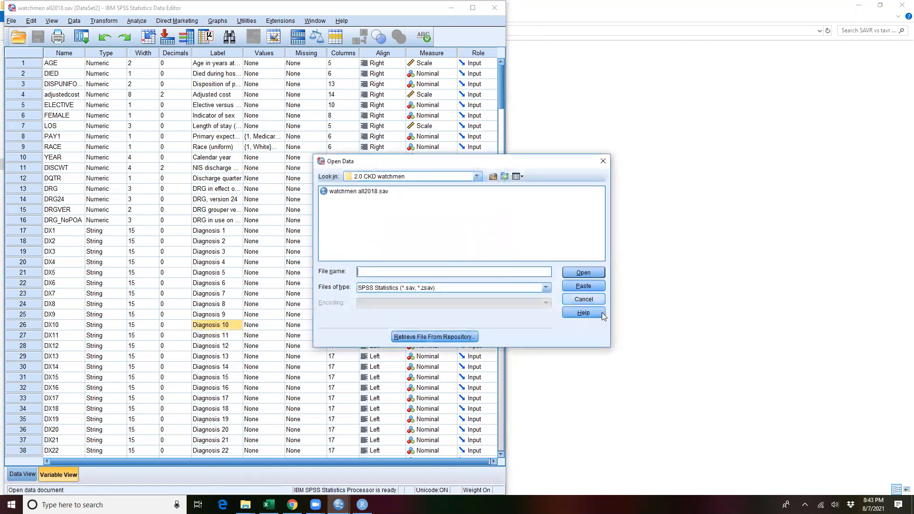
pyautogui.click(583, 300)
pyautogui.click(11, 20)
pyautogui.moveTo(31, 20)
pyautogui.moveTo(74, 22)
pyautogui.moveTo(104, 21)
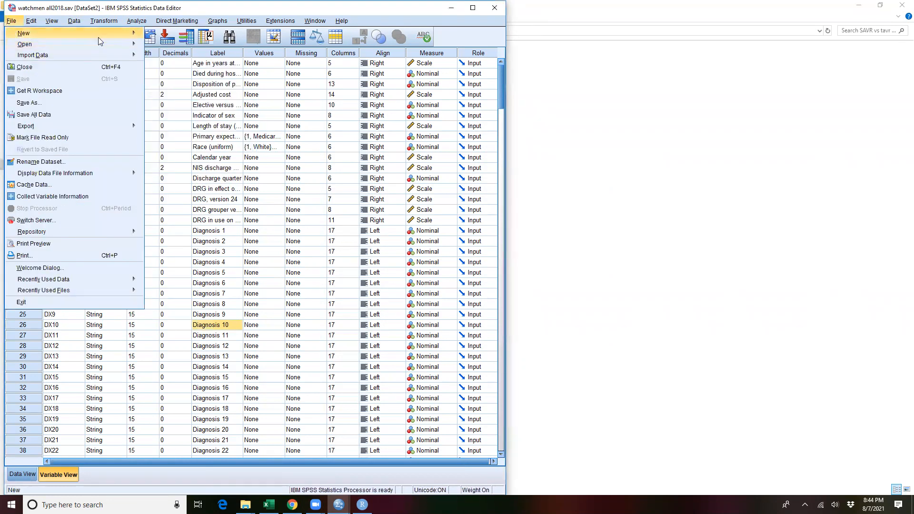
pyautogui.moveTo(71, 55)
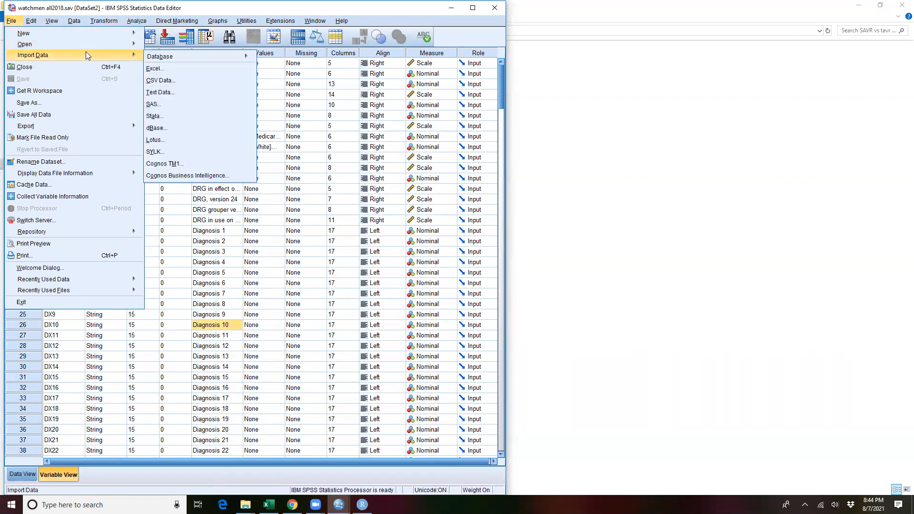
pyautogui.moveTo(114, 38)
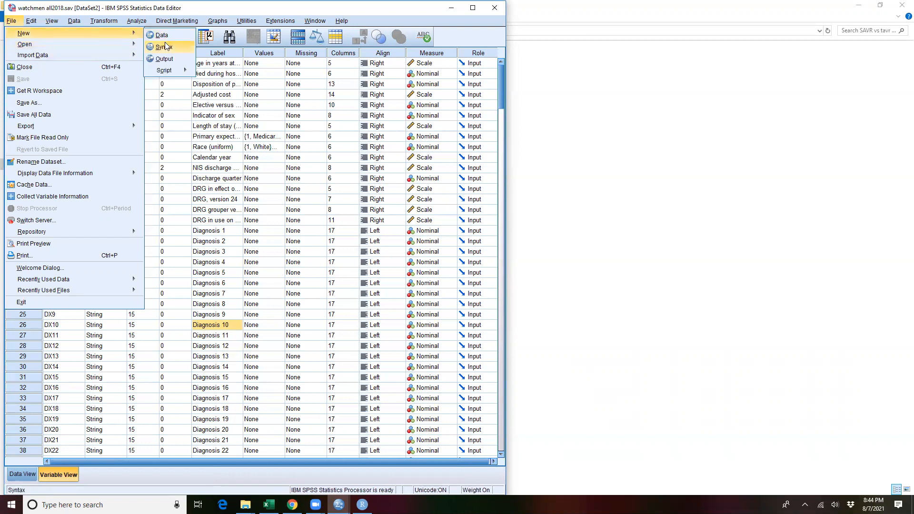
pyautogui.moveTo(120, 2); pyautogui.dragTo(198, 4)
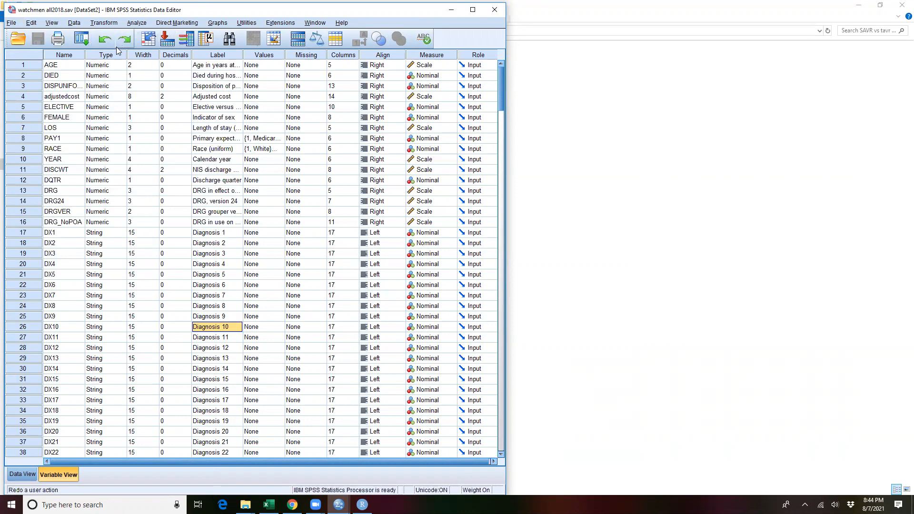
# Step: Set up Select Cases to keep only cases satisfying the condition QCHF = 1
pyautogui.scroll(-8, 190, 293)
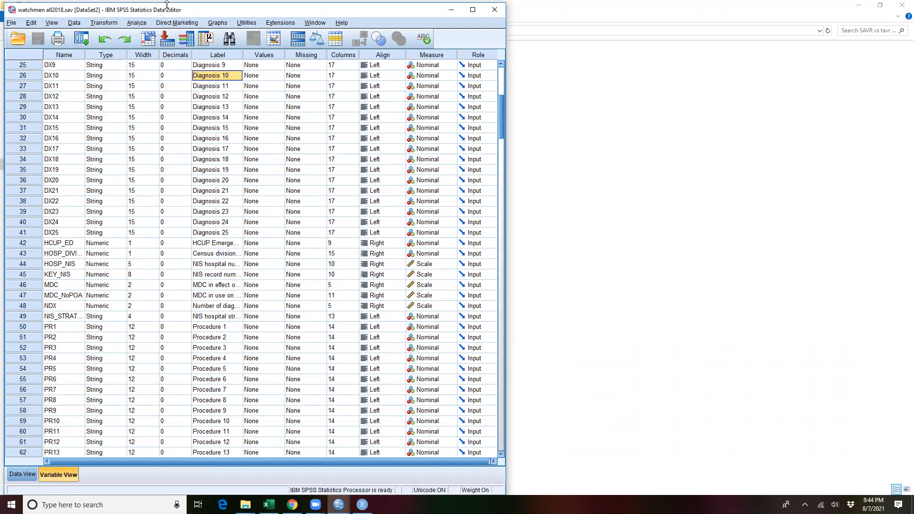
pyautogui.click(75, 23)
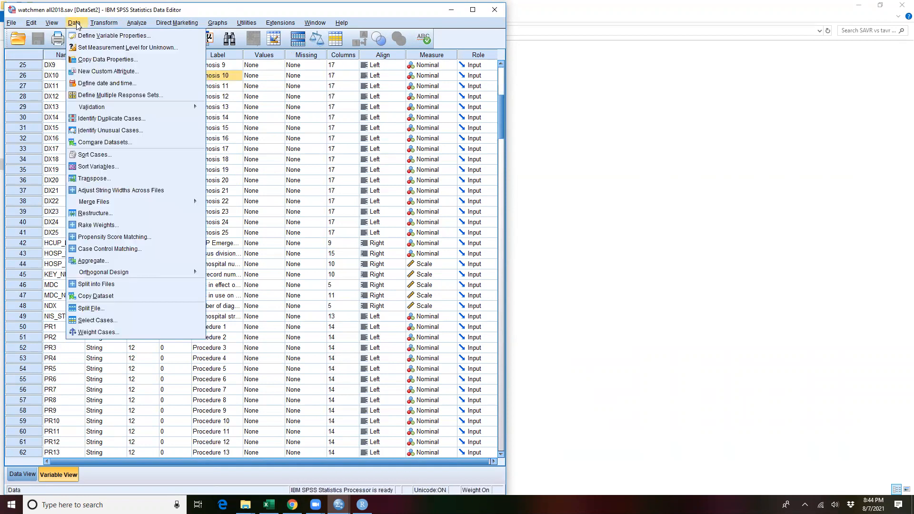
pyautogui.click(105, 327)
pyautogui.click(259, 142)
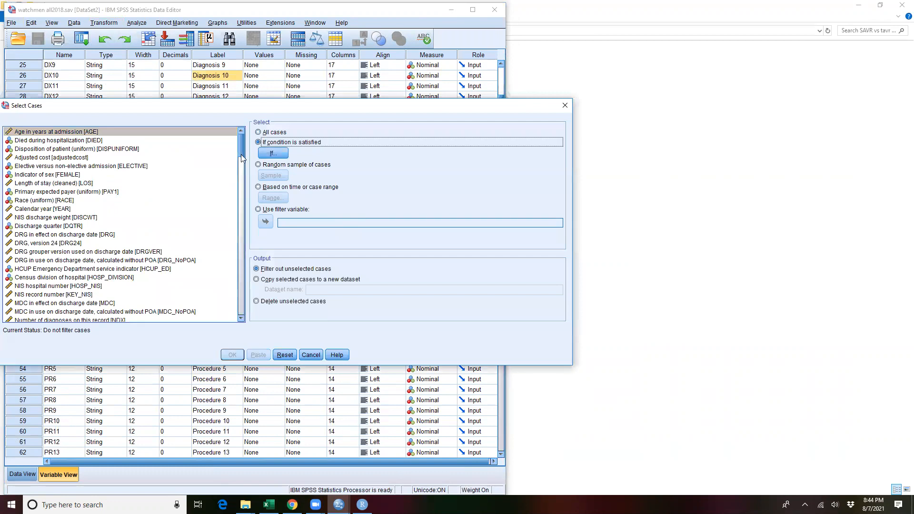
pyautogui.scroll(-15, 112, 292)
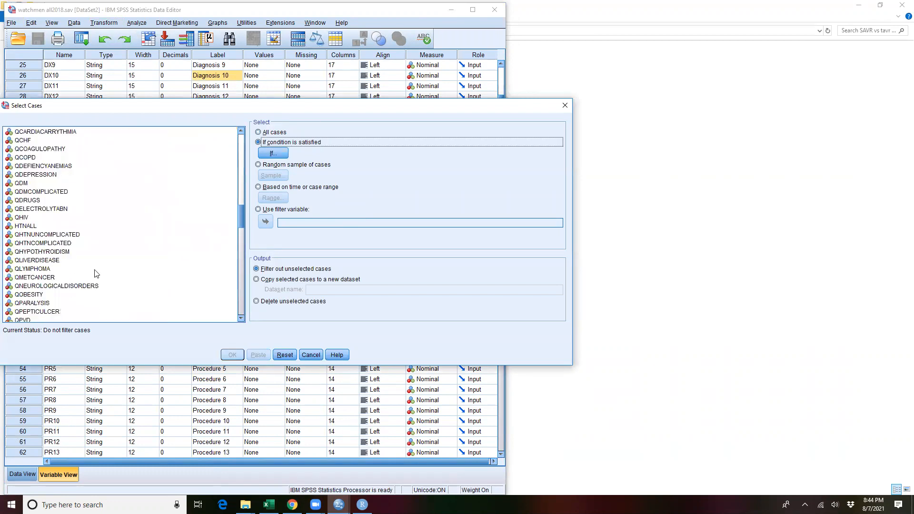
pyautogui.click(272, 153)
pyautogui.scroll(-20, 165, 191)
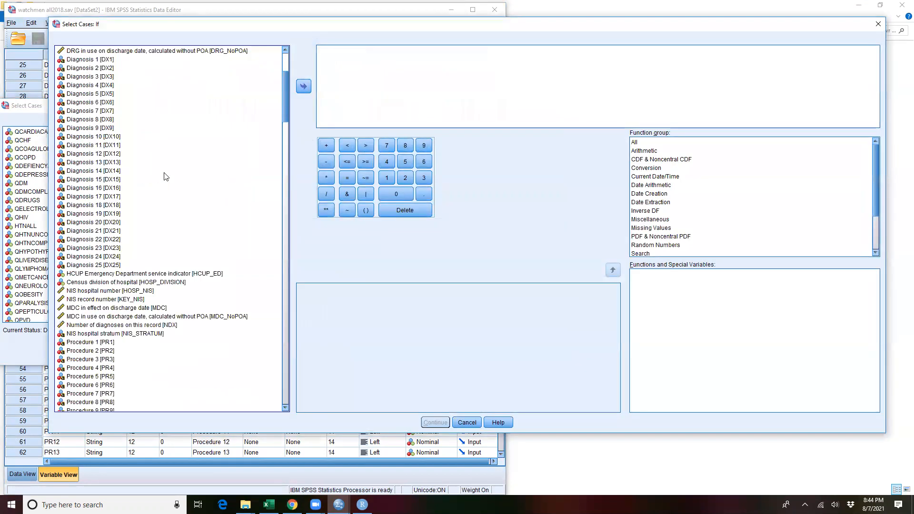
pyautogui.scroll(-20, 162, 237)
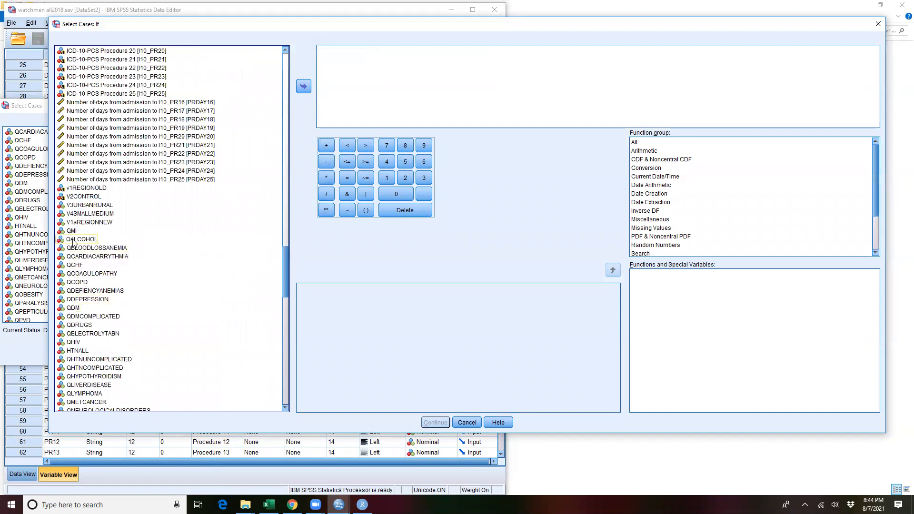
pyautogui.moveTo(74, 264); pyautogui.dragTo(370, 101)
pyautogui.click(347, 178)
pyautogui.click(386, 178)
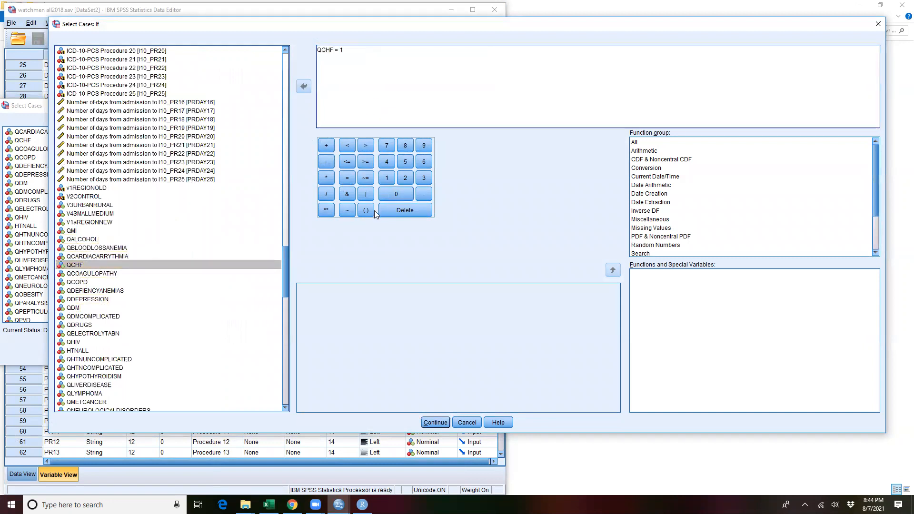
pyautogui.click(434, 423)
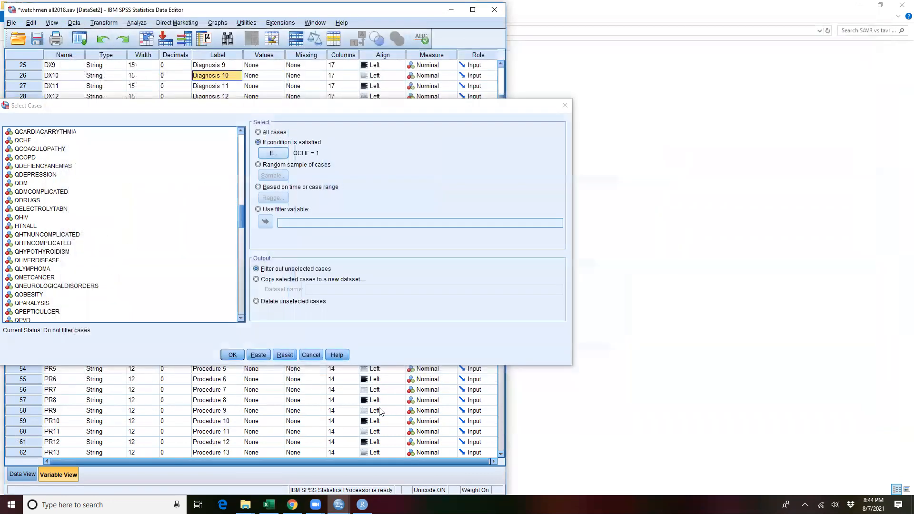
# Step: Copy the selected cases to a new dataset named xxxx and run the selection
pyautogui.click(256, 280)
pyautogui.press('Tab')
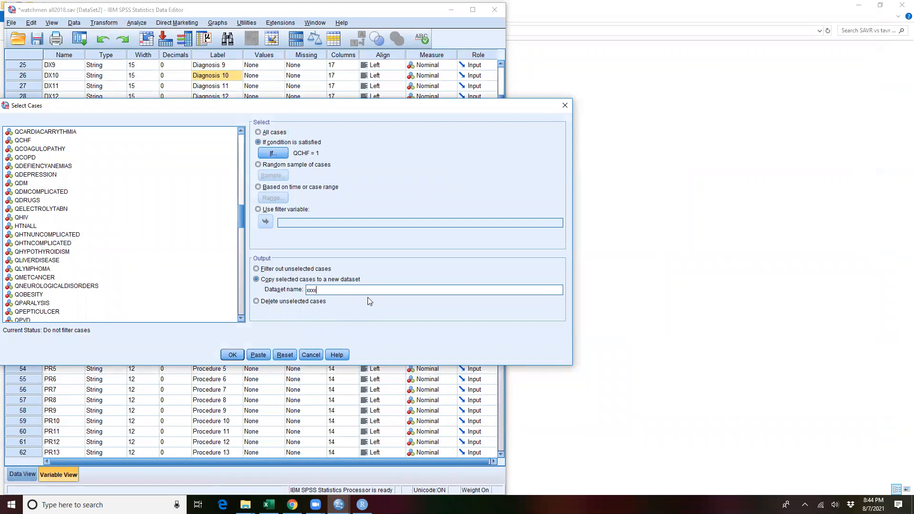
pyautogui.write('xxxx')
pyautogui.click(232, 355)
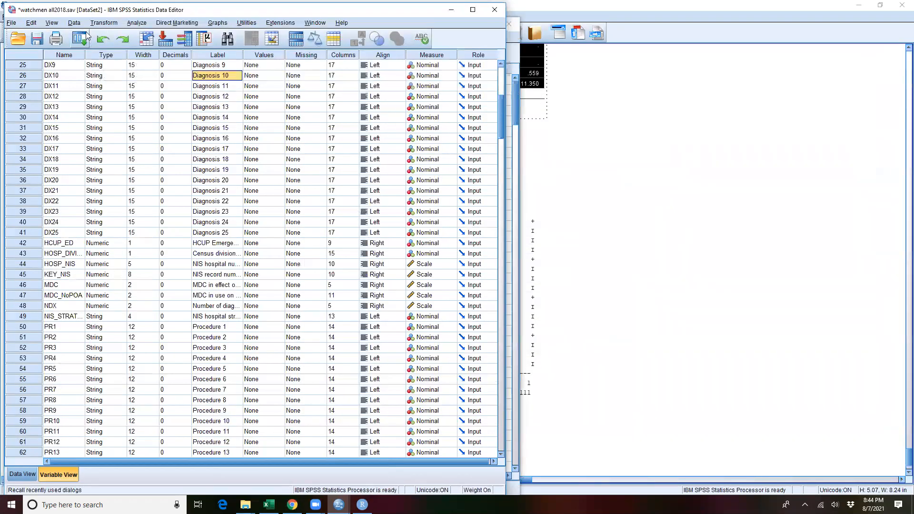
# Step: View the new xxxx dataset and return to the watchmen all2018 dataset
pyautogui.moveTo(339, 505)
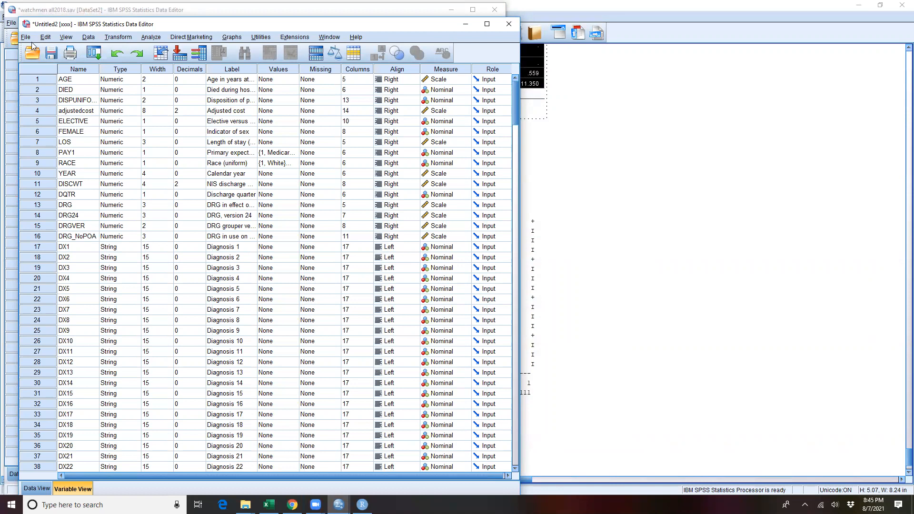
pyautogui.click(26, 37)
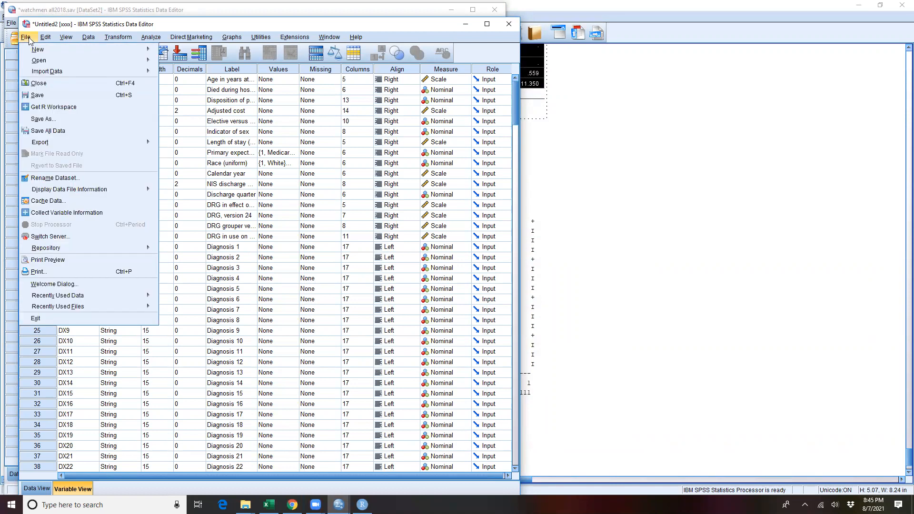
pyautogui.click(225, 12)
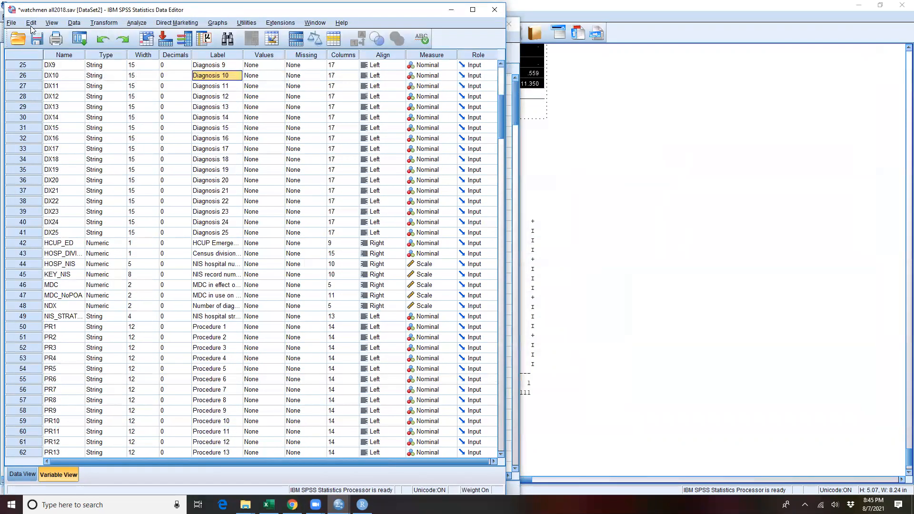
# Step: Reopen Select Cases for the watchmen all2018 dataset and clear the existing If condition
pyautogui.click(11, 24)
pyautogui.moveTo(75, 23)
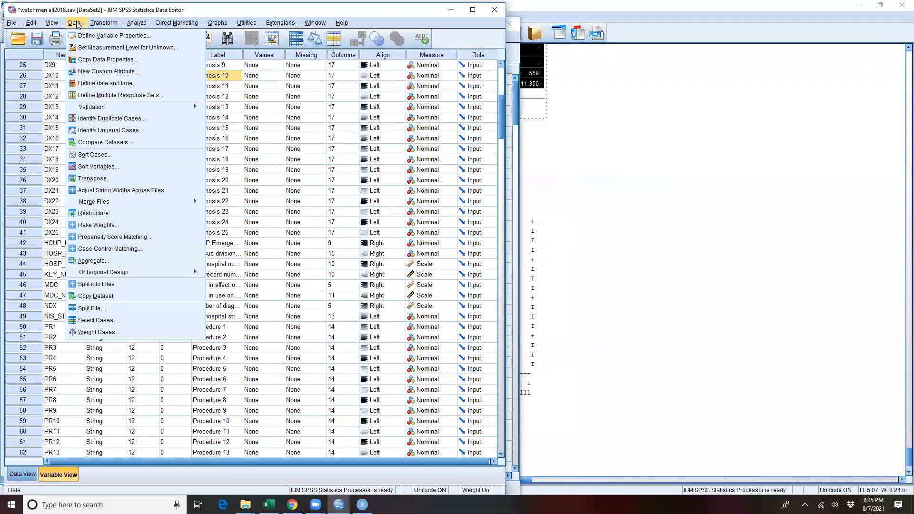
pyautogui.click(105, 321)
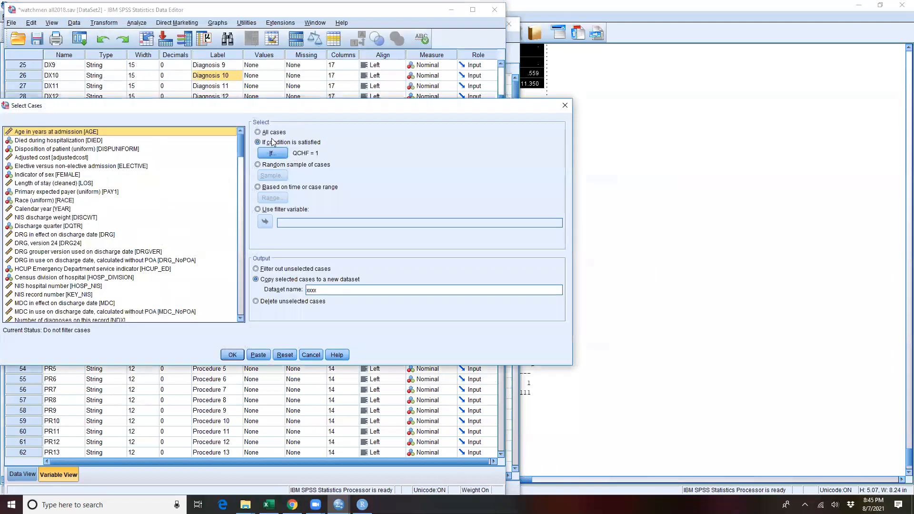
pyautogui.click(272, 153)
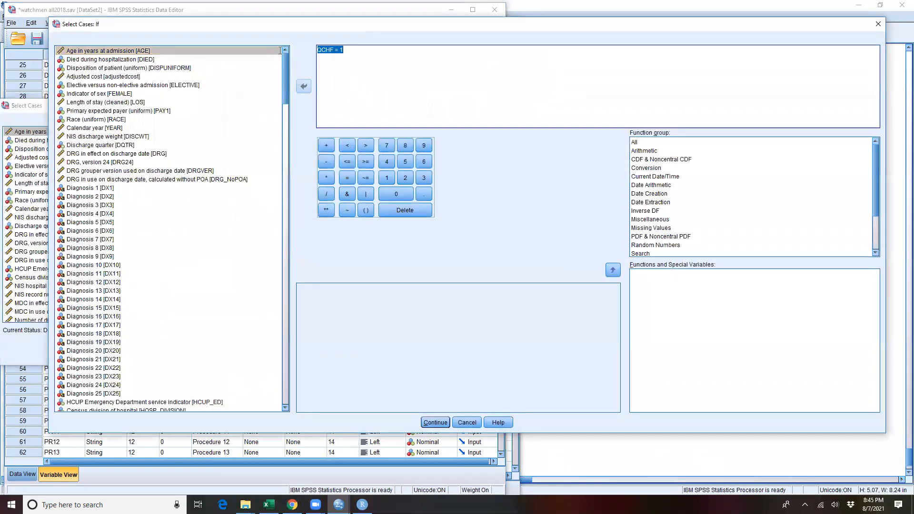
pyautogui.press('BackSpace')
# Step: Open the AKI text file from the syntax codes backup folder in File Explorer and copy all its code
pyautogui.moveTo(245, 504)
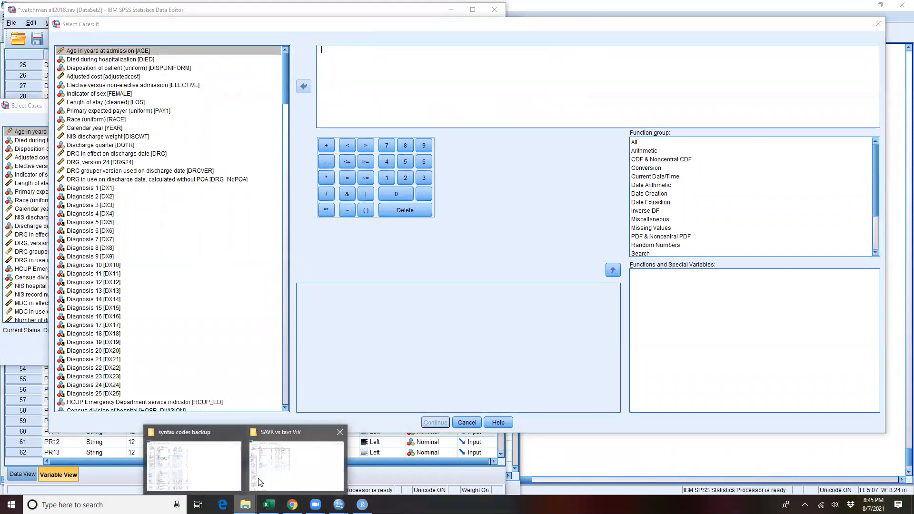
pyautogui.click(215, 447)
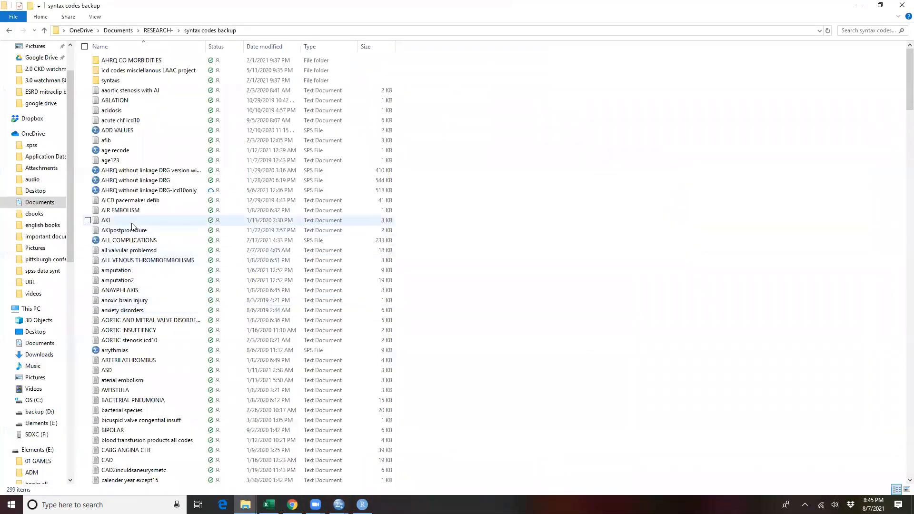
pyautogui.doubleClick(106, 220)
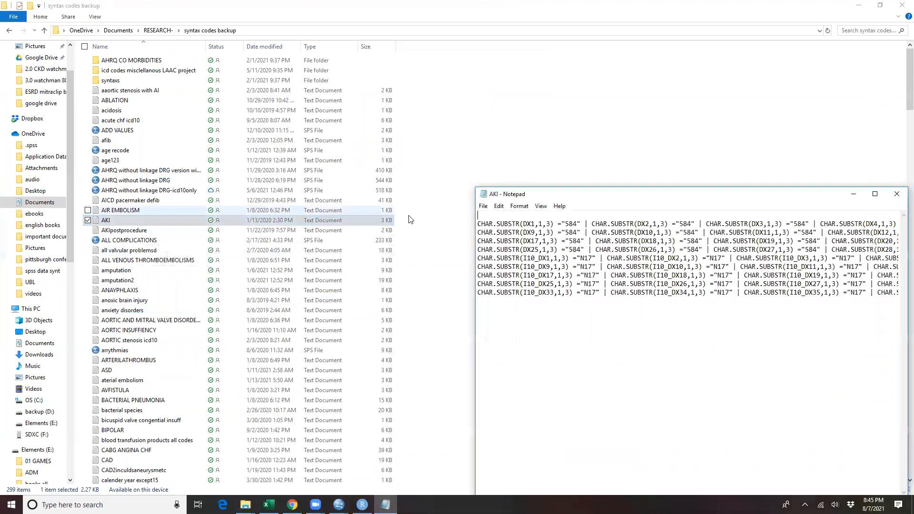
pyautogui.moveTo(714, 198); pyautogui.dragTo(494, 171)
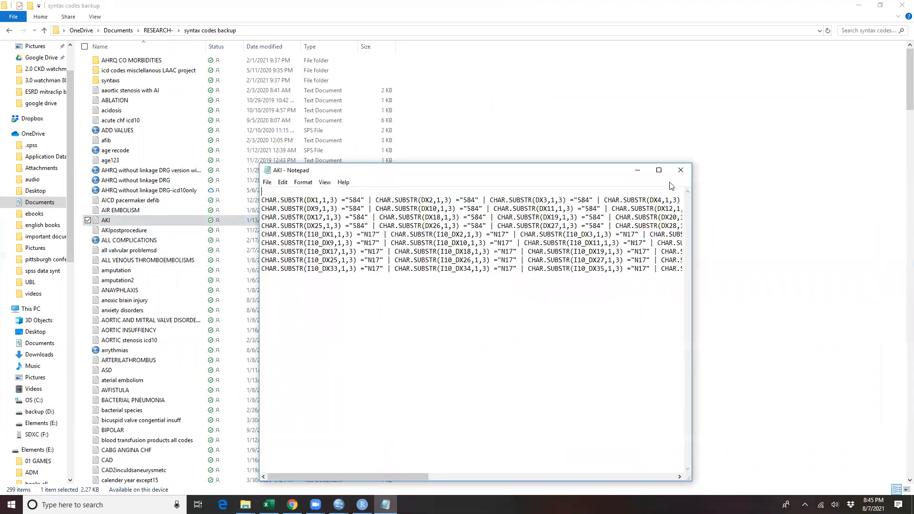
pyautogui.click(657, 168)
pyautogui.hotkey('ctrl', 'a')
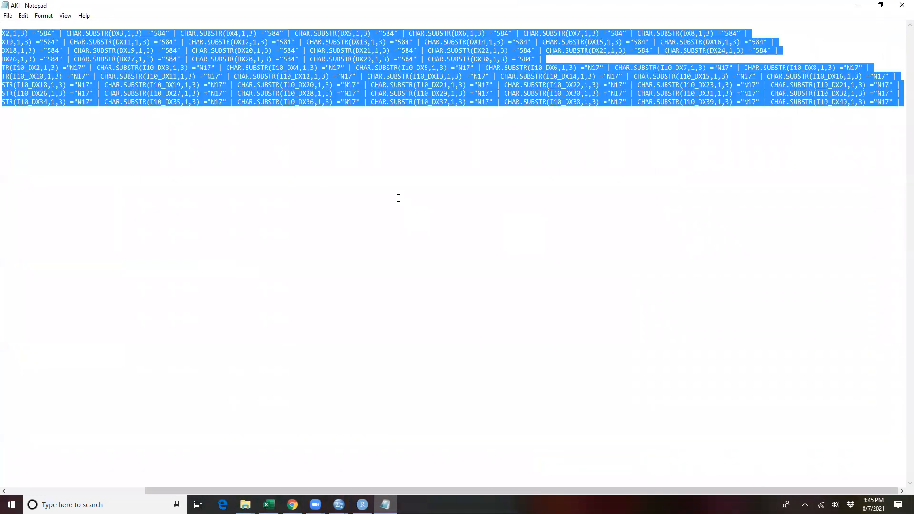
# Step: Return to the watchmen all2018 dataset in SPSS and paste the AKI code as the If condition
pyautogui.click(292, 505)
pyautogui.click(339, 505)
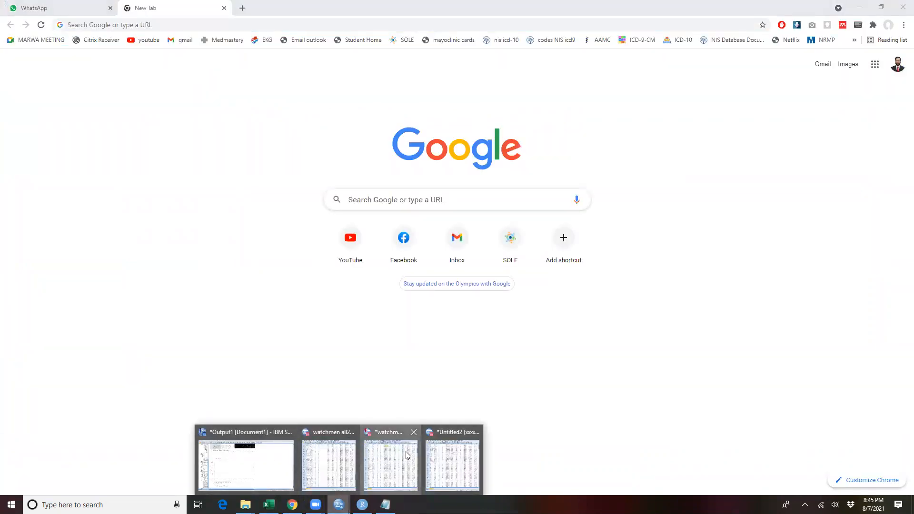
pyautogui.click(391, 464)
pyautogui.click(356, 83)
pyautogui.hotkey('ctrl', 'v')
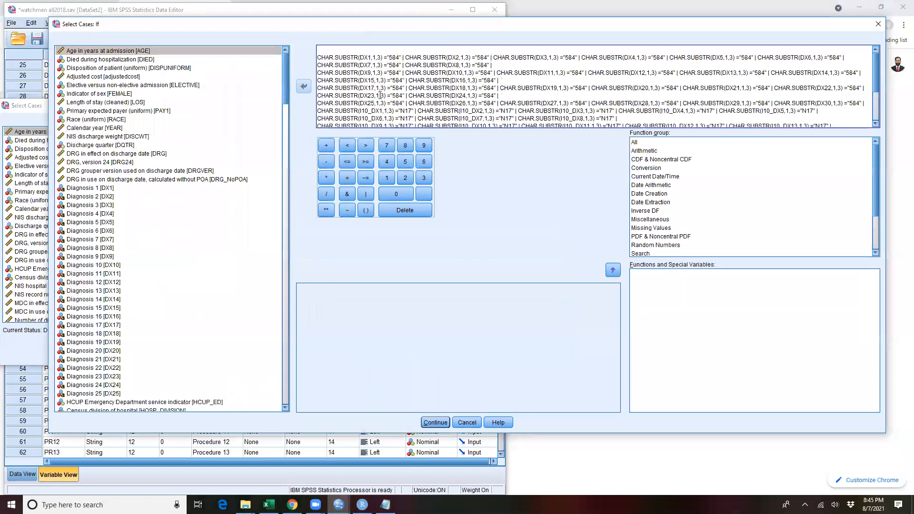
# Step: Remove the leading blank lines and the trailing | operator from the condition, accept it, and cancel Select Cases
pyautogui.click(325, 52)
pyautogui.press('Delete')
pyautogui.press('Delete')
pyautogui.press('Delete')
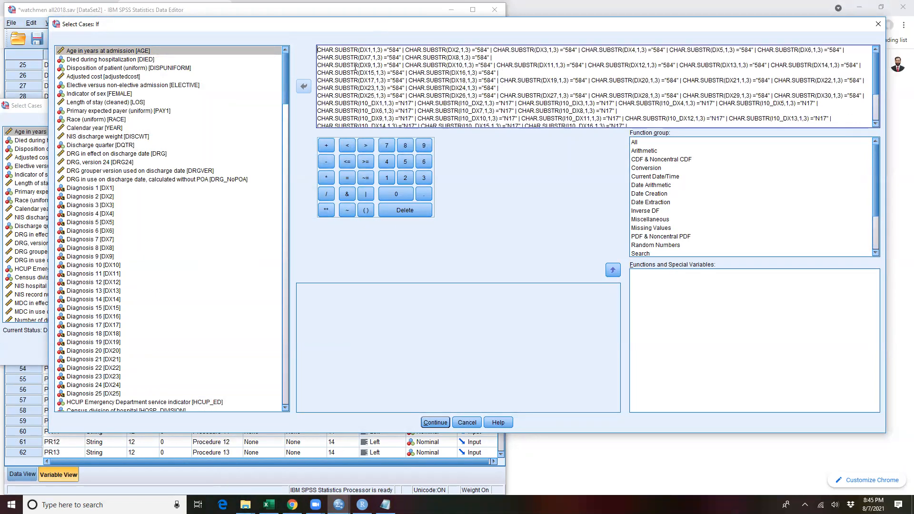
pyautogui.click(431, 424)
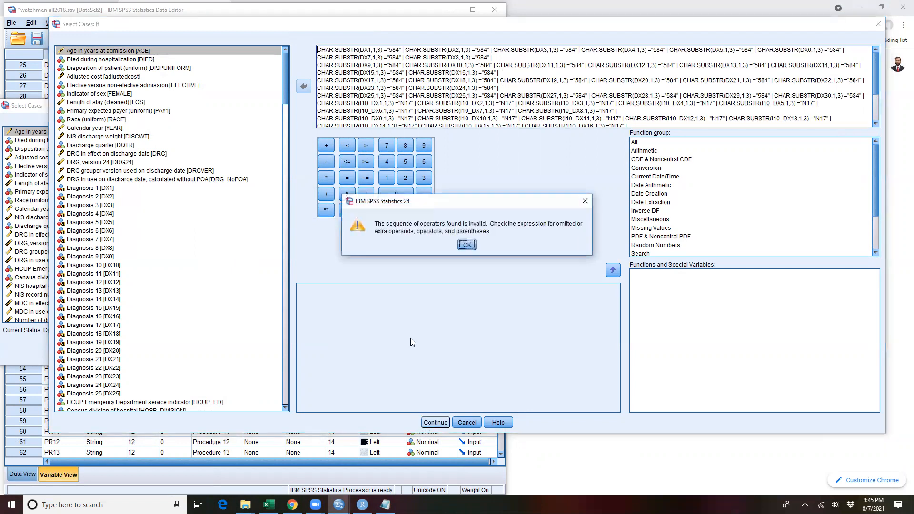
pyautogui.click(467, 245)
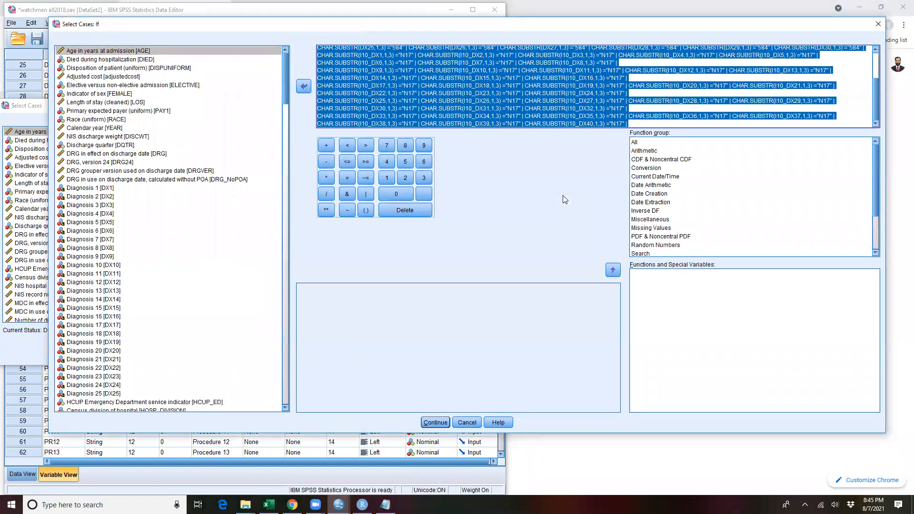
pyautogui.click(631, 123)
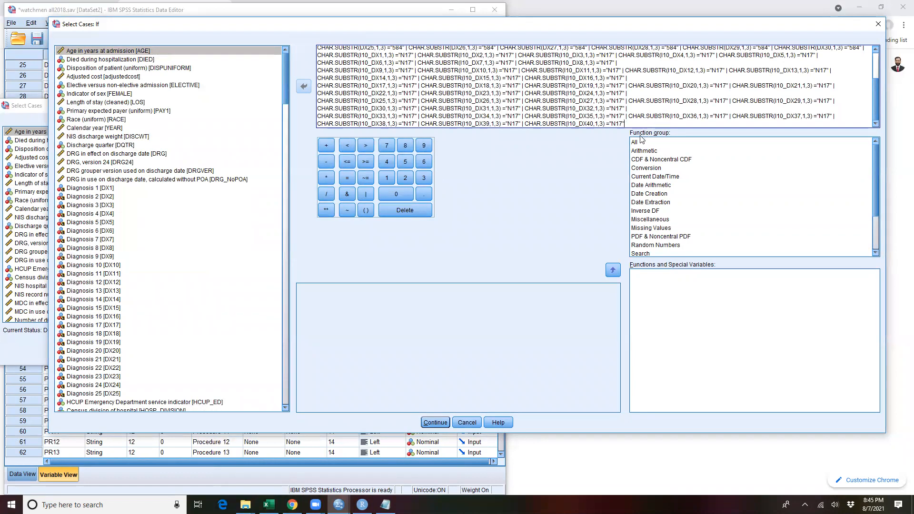
pyautogui.click(437, 423)
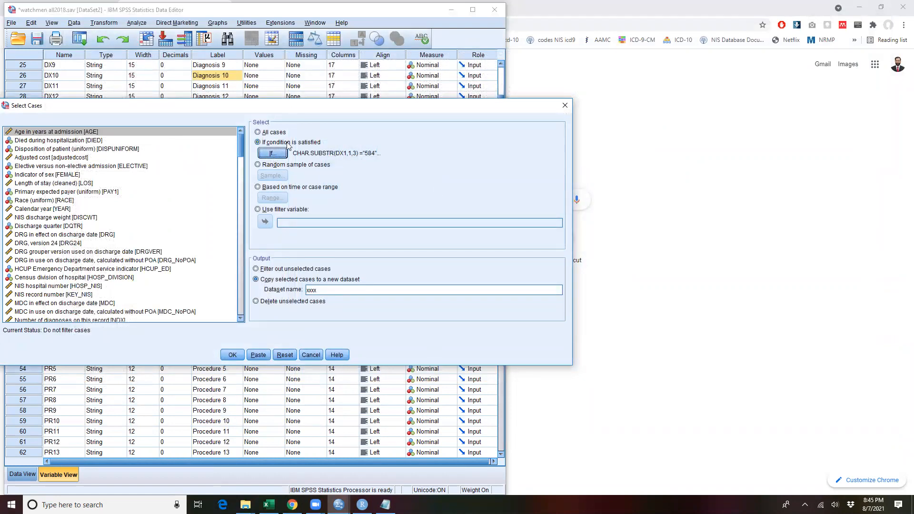
pyautogui.click(312, 355)
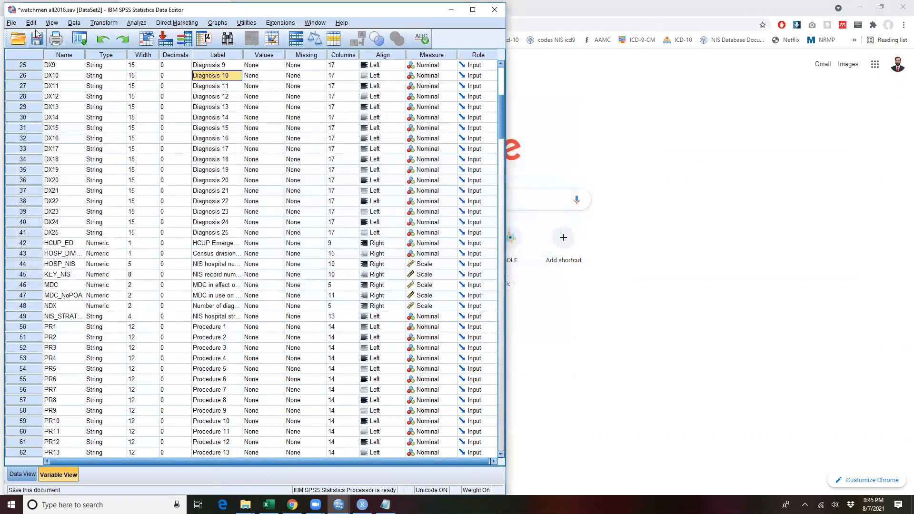
# Step: Create a new syntax window and open the CKD.sps syntax file from the syntax codes backup folder
pyautogui.click(74, 22)
pyautogui.click(11, 23)
pyautogui.moveTo(95, 35)
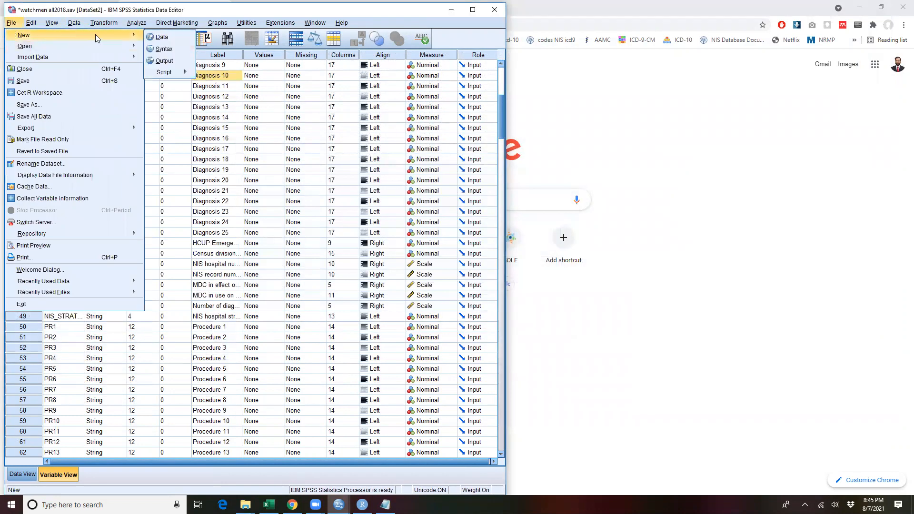
pyautogui.click(163, 49)
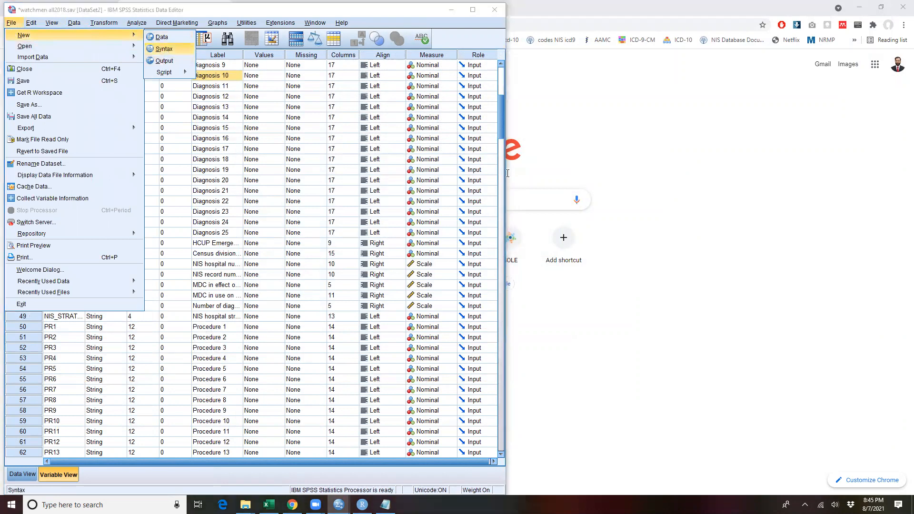
pyautogui.click(11, 20)
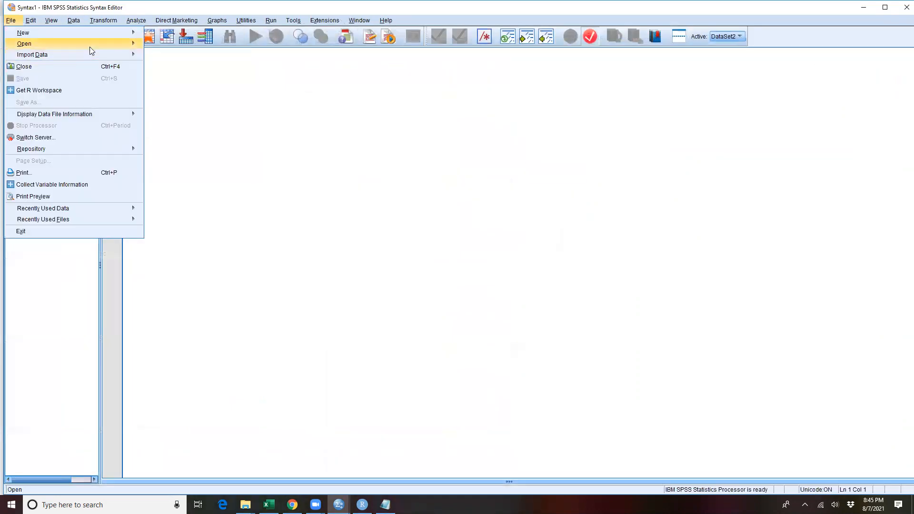
pyautogui.moveTo(90, 44)
pyautogui.click(172, 70)
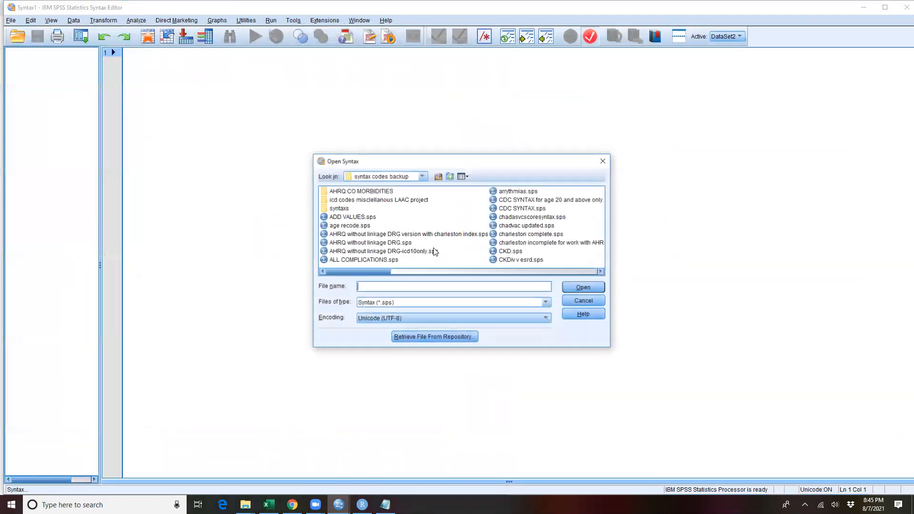
pyautogui.click(516, 254)
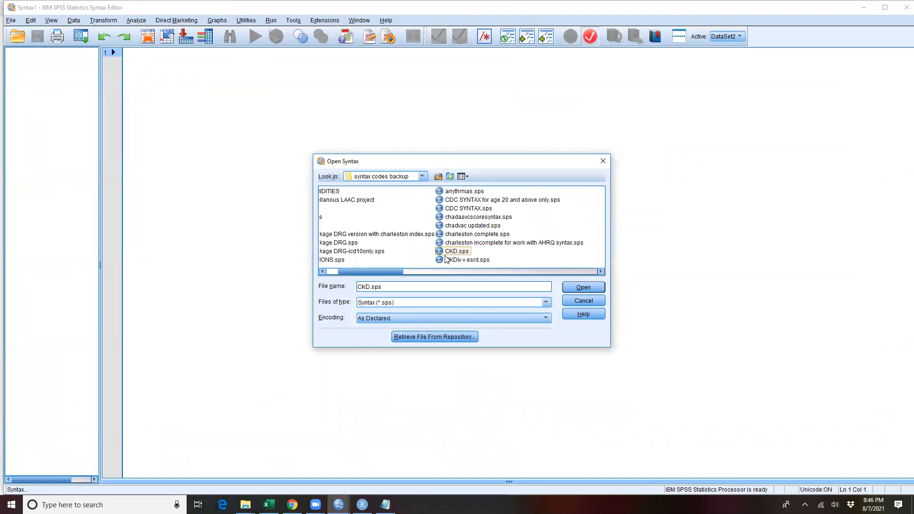
pyautogui.click(581, 287)
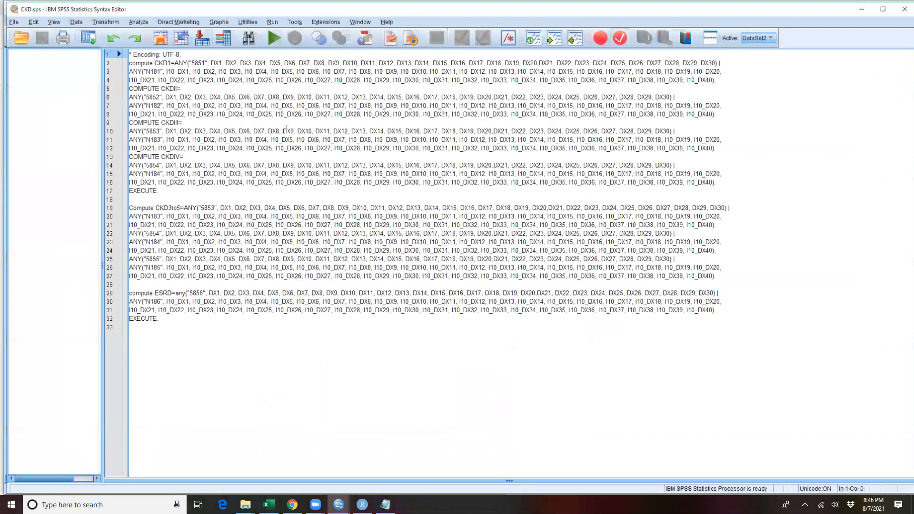
# Step: Examine the compute commands for the CKD stages and ESRD in CKD.sps, and minimise its window
pyautogui.moveTo(172, 92); pyautogui.dragTo(356, 217)
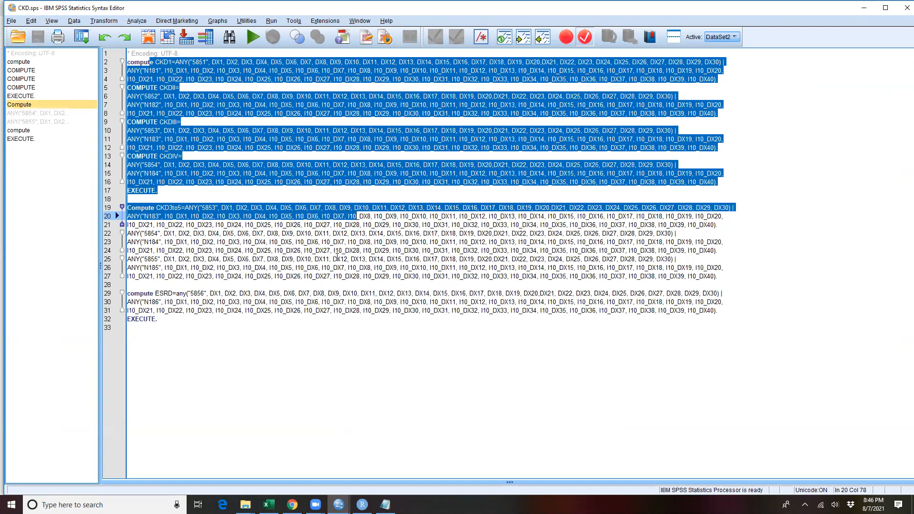
pyautogui.click(296, 302)
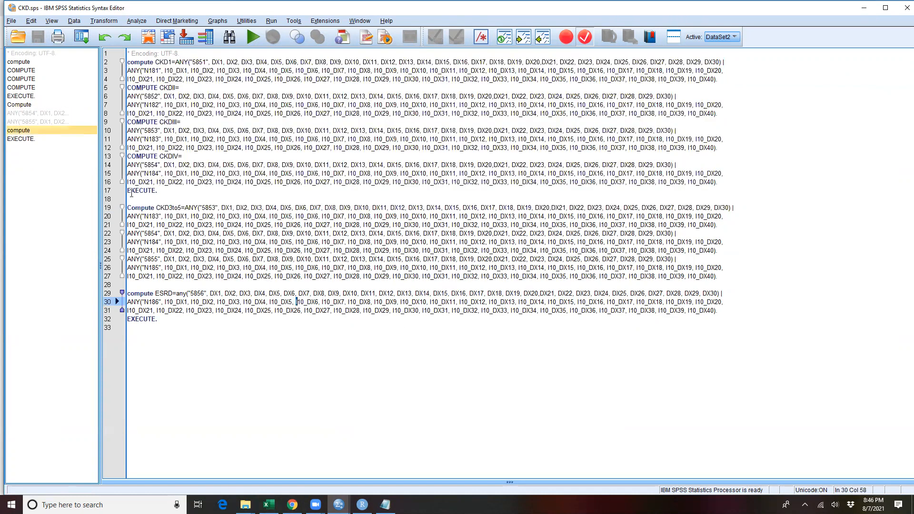
pyautogui.moveTo(163, 192); pyautogui.dragTo(127, 62)
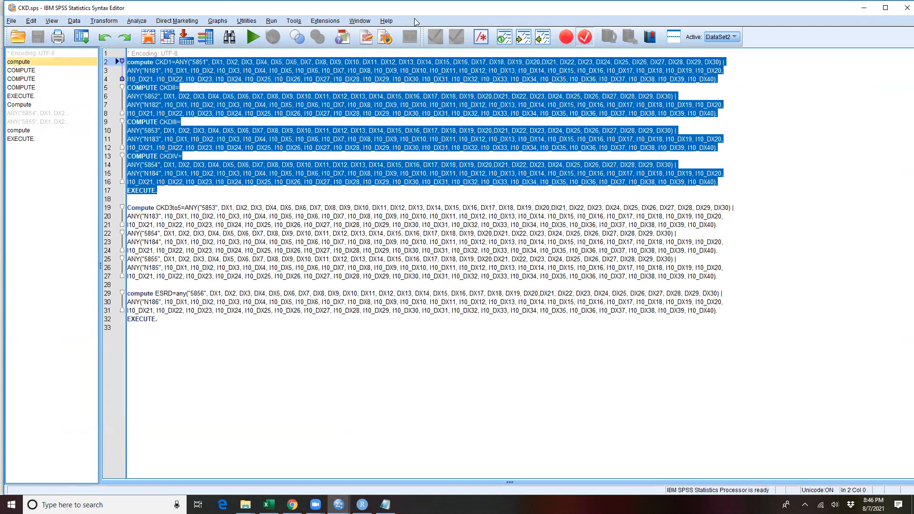
pyautogui.click(864, 8)
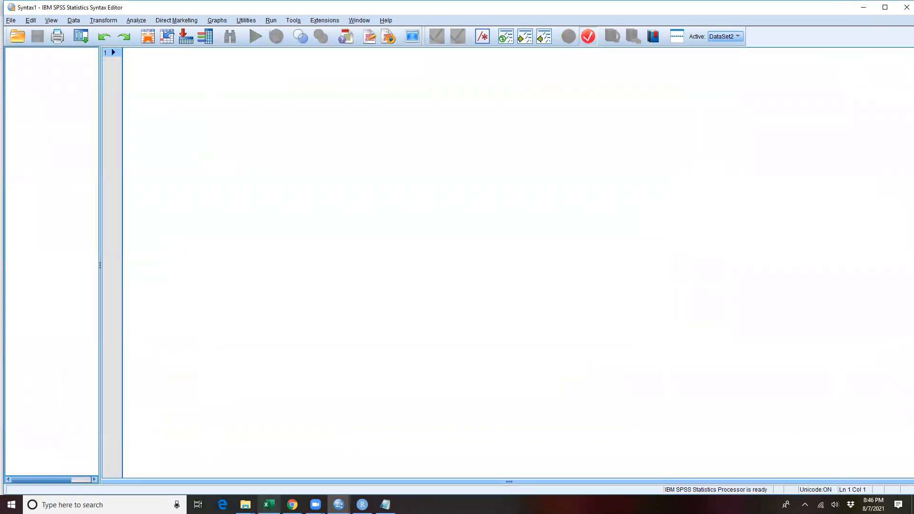
# Step: Switch to the syntax codes backup folder in File Explorer and search it for "defa"
pyautogui.click(245, 505)
pyautogui.click(191, 457)
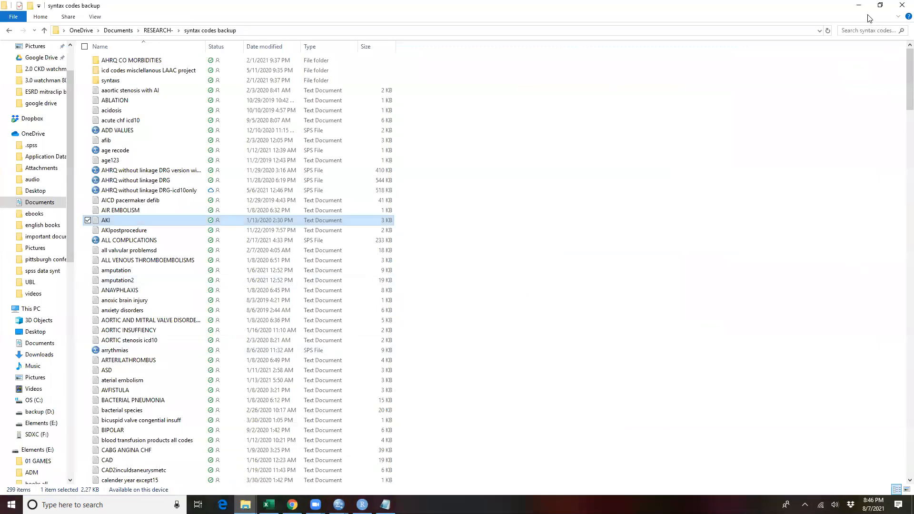
pyautogui.click(864, 30)
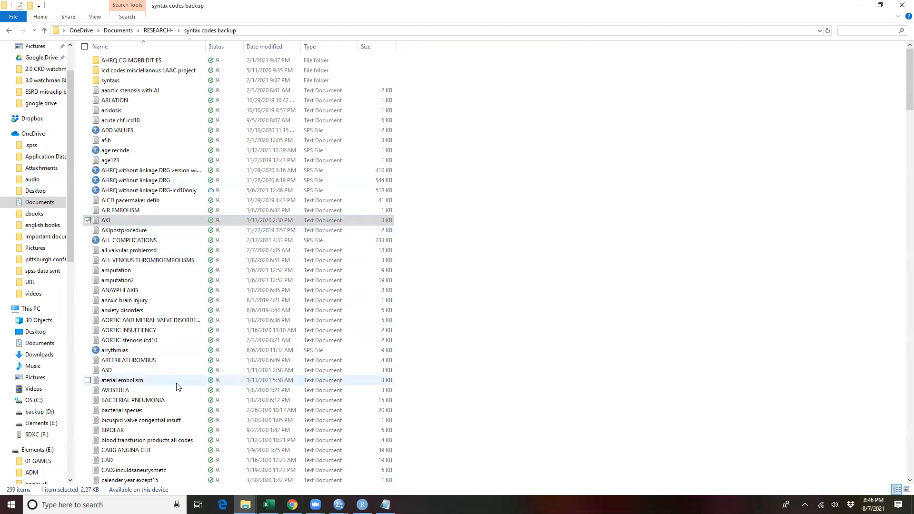
pyautogui.write('proce')
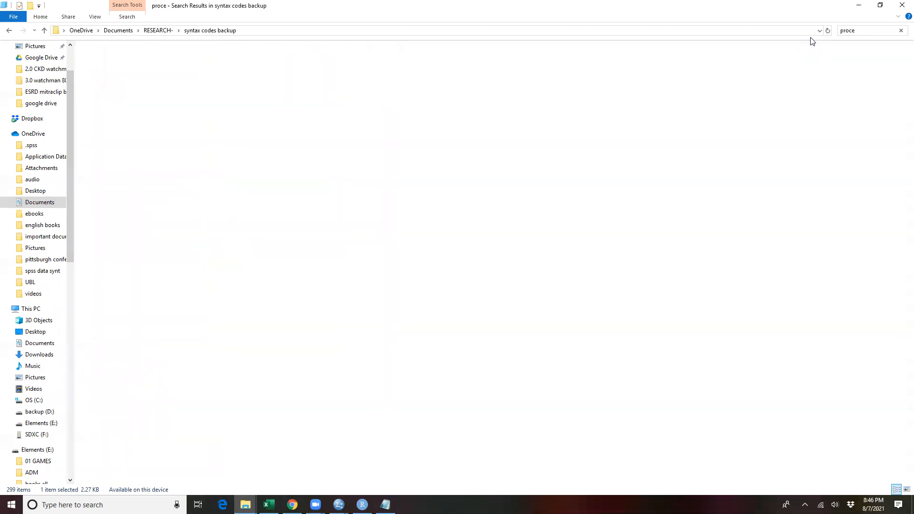
pyautogui.press('BackSpace')
pyautogui.press('BackSpace')
pyautogui.press('BackSpace')
pyautogui.press('BackSpace')
pyautogui.press('BackSpace')
pyautogui.write('def')
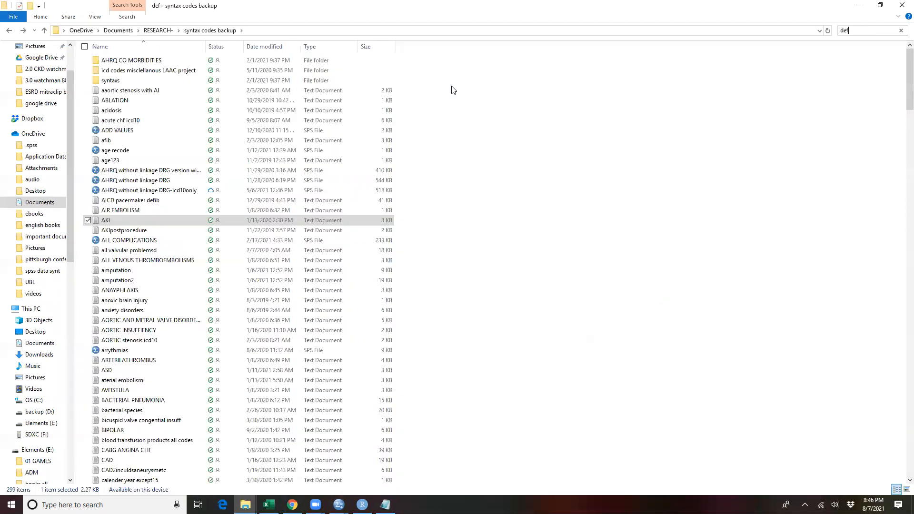
pyautogui.write('a')
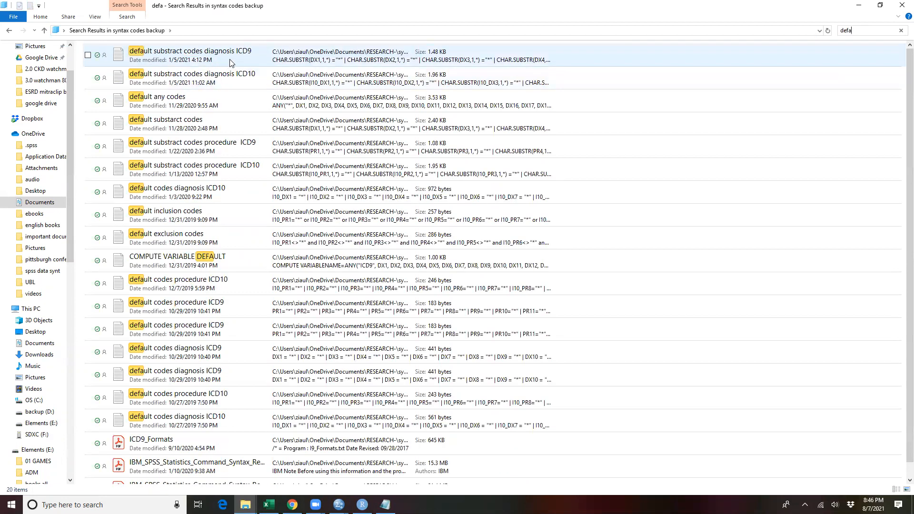
# Step: Open the default substract codes diagnosis ICD9 file and examine its CHAR.SUBSTR arguments and the explanation below the codes
pyautogui.doubleClick(229, 61)
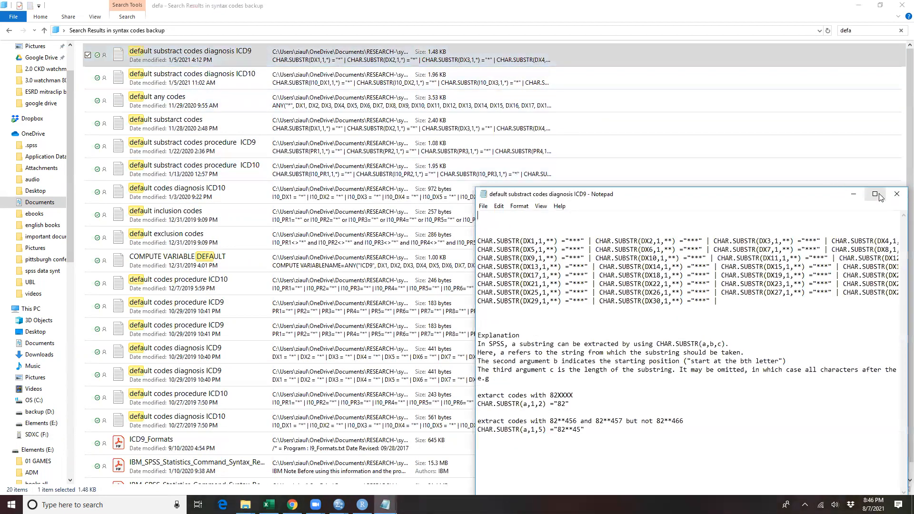
pyautogui.click(876, 196)
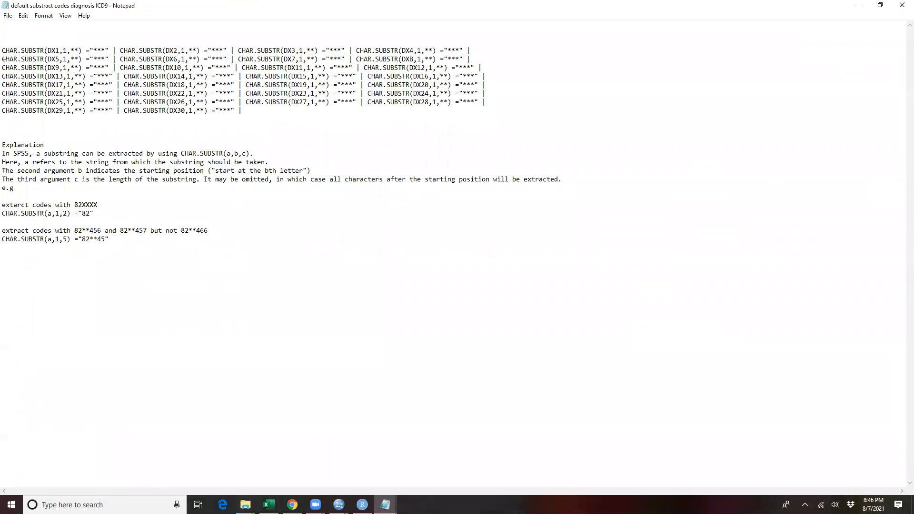
pyautogui.moveTo(3, 51); pyautogui.dragTo(44, 51)
pyautogui.doubleClick(54, 51)
pyautogui.moveTo(61, 51); pyautogui.dragTo(44, 50)
pyautogui.click(66, 51)
pyautogui.moveTo(108, 246); pyautogui.dragTo(5, 147)
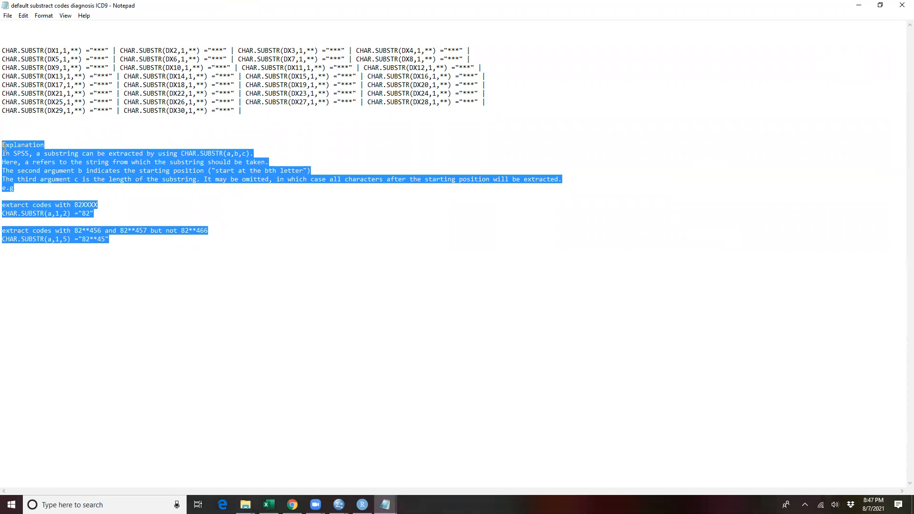
pyautogui.doubleClick(66, 51)
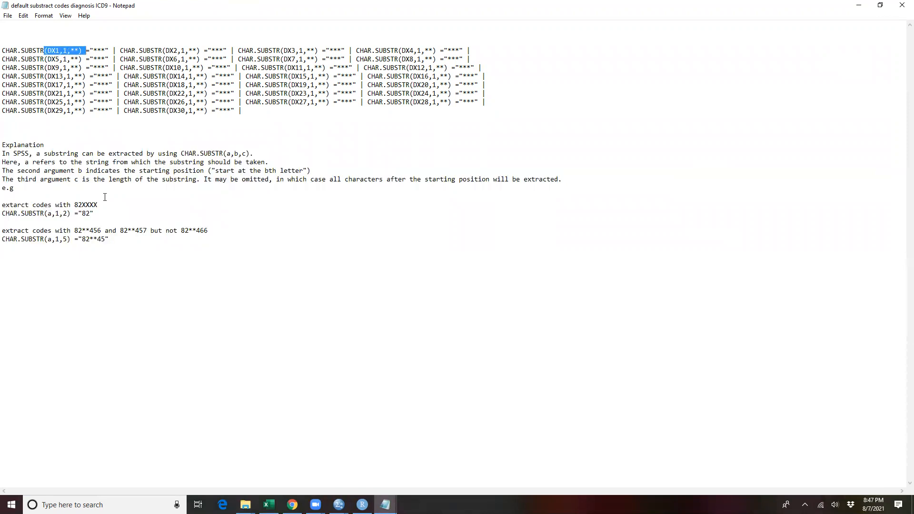
# Step: Add three sample code lines below the explanation: "8245 kidney diseas", "82451 acute kid" and "82452 chronic"
pyautogui.click(61, 355)
pyautogui.write('8245')
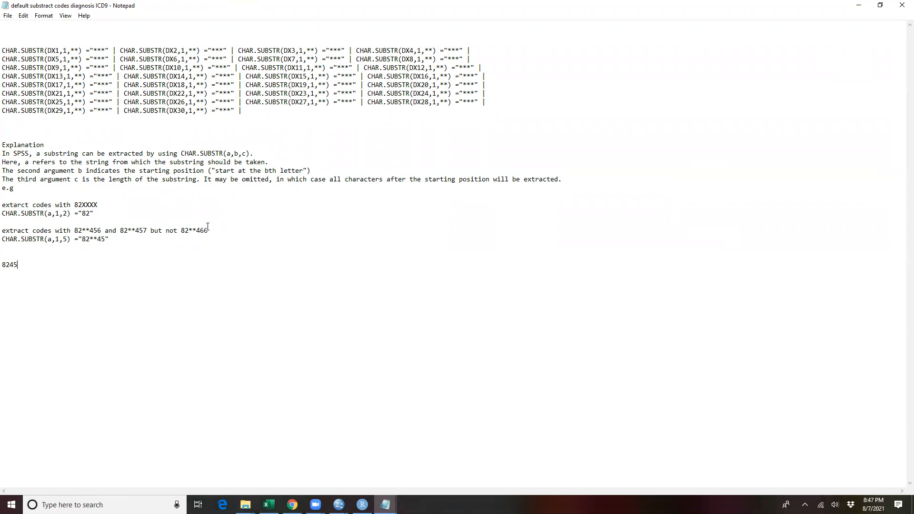
pyautogui.write('kidney diseas')
pyautogui.press('Return')
pyautogui.write('8245q')
pyautogui.write('acute kid')
pyautogui.press('Return')
pyautogui.write('8245')
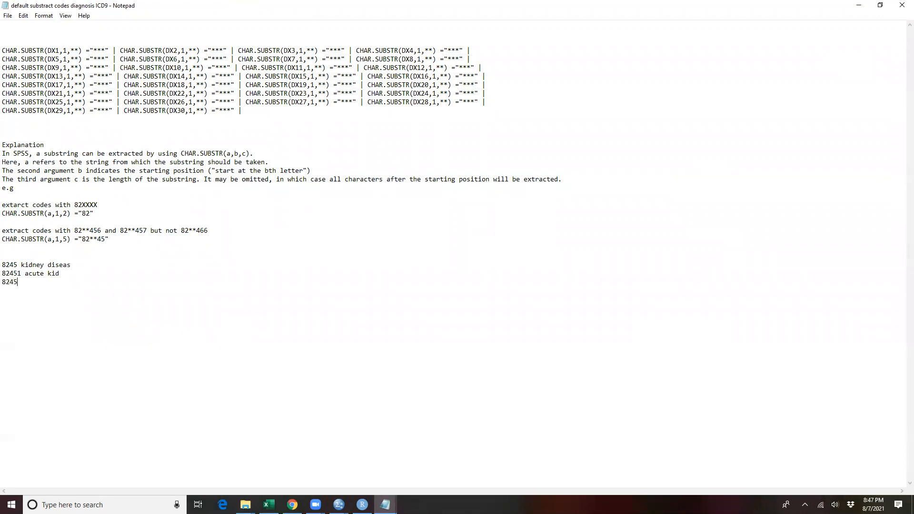
pyautogui.write('2 chronic')
# Step: In the DX1 condition, set the substring length to 4 and the compared code to "8245"
pyautogui.doubleClick(14, 265)
pyautogui.click(13, 262)
pyautogui.doubleClick(65, 50)
pyautogui.moveTo(16, 263); pyautogui.dragTo(3, 264)
pyautogui.doubleClick(76, 50)
pyautogui.write('4')
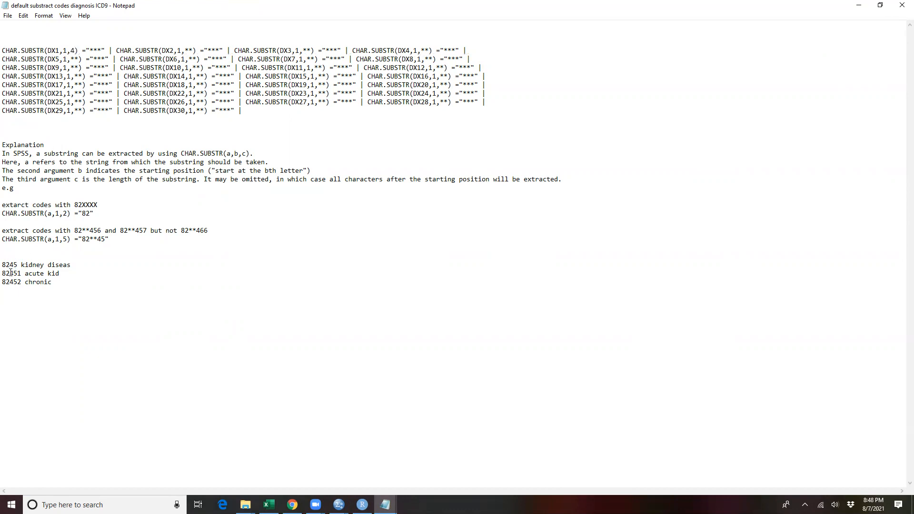
pyautogui.moveTo(18, 265); pyautogui.dragTo(2, 265)
pyautogui.click(100, 50)
pyautogui.moveTo(100, 50); pyautogui.dragTo(89, 50)
pyautogui.write('8245')
# Step: Replace all occurrences of *** with 8245 in the ICD9 template and close the Replace dialog
pyautogui.click(23, 16)
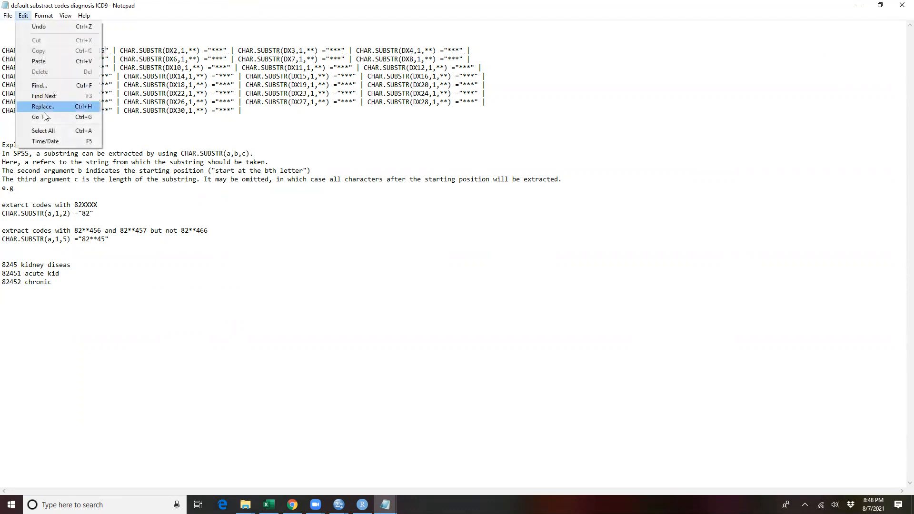
pyautogui.click(56, 105)
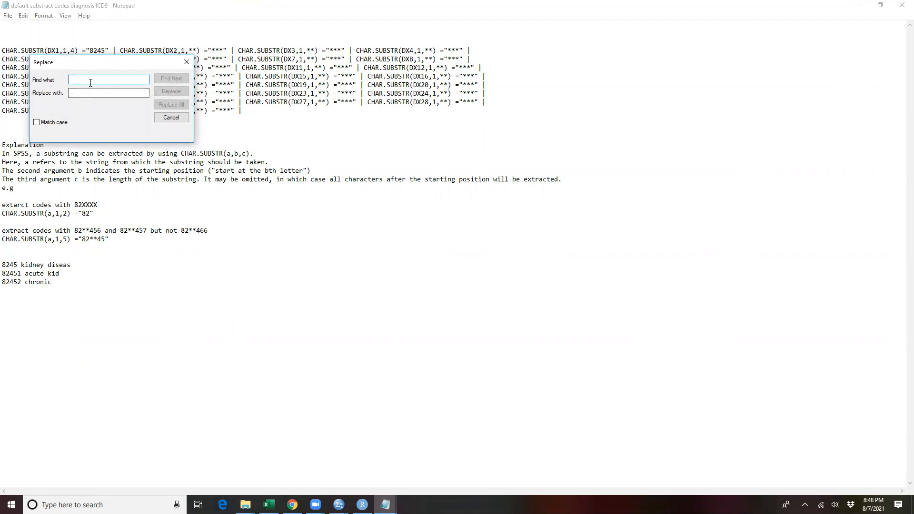
pyautogui.write('***')
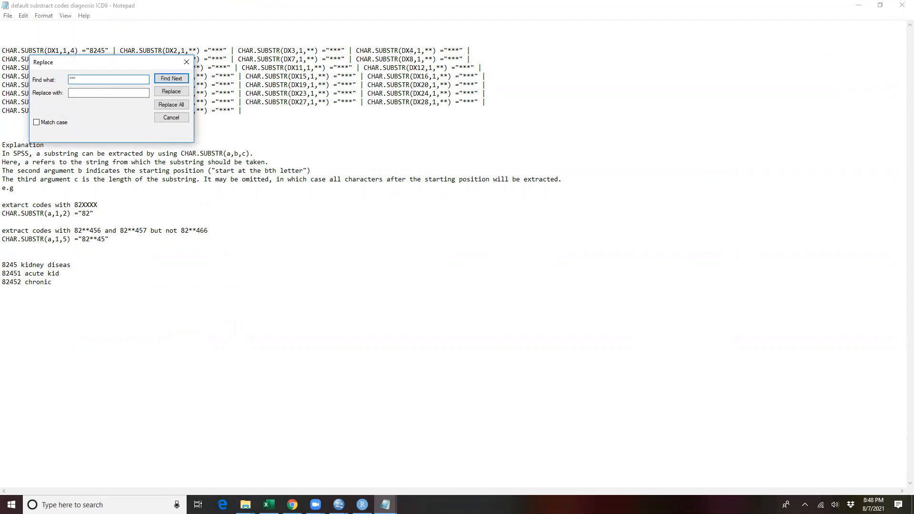
pyautogui.click(92, 94)
pyautogui.write('8245')
pyautogui.click(171, 105)
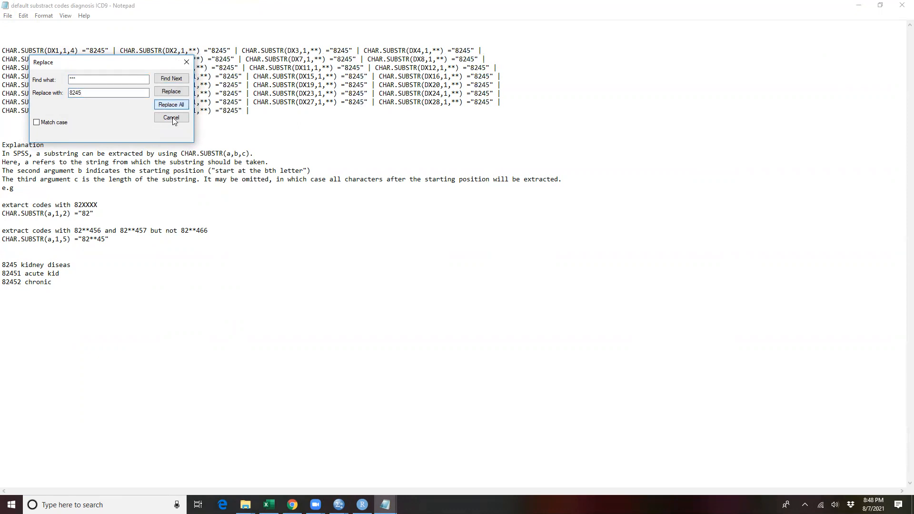
pyautogui.click(186, 61)
# Step: Examine the filled-in DX1 to DX30 conditions and the 82452 sample code, and close the file without saving the changes
pyautogui.moveTo(197, 50); pyautogui.dragTo(188, 49)
pyautogui.moveTo(242, 110); pyautogui.dragTo(255, 111)
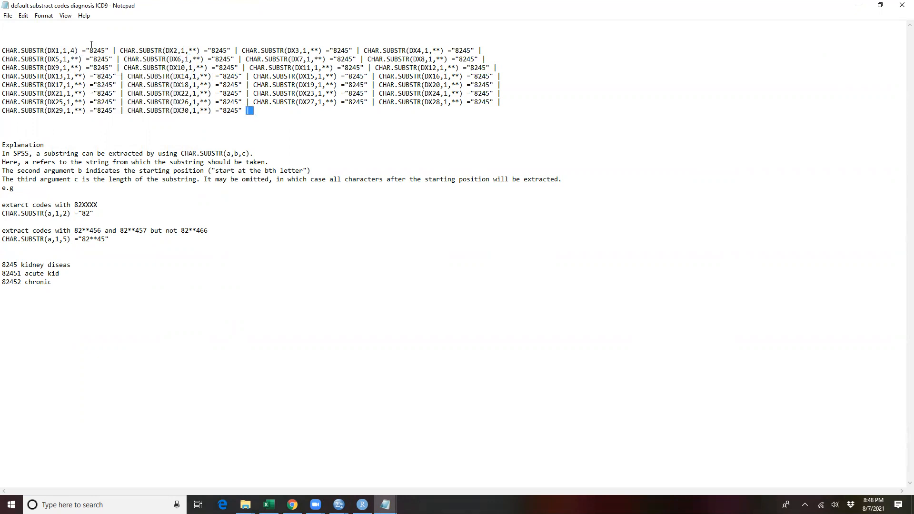
pyautogui.moveTo(47, 51); pyautogui.dragTo(105, 50)
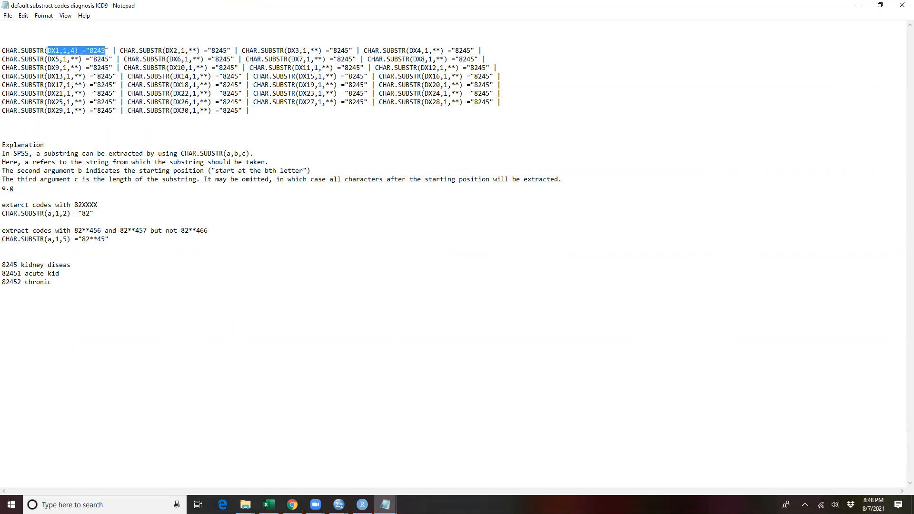
pyautogui.click(68, 50)
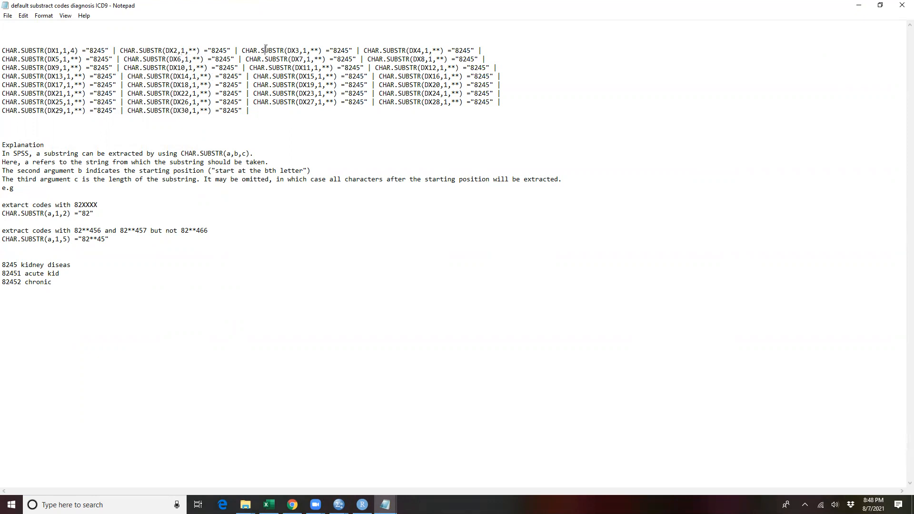
pyautogui.moveTo(40, 59); pyautogui.dragTo(239, 112)
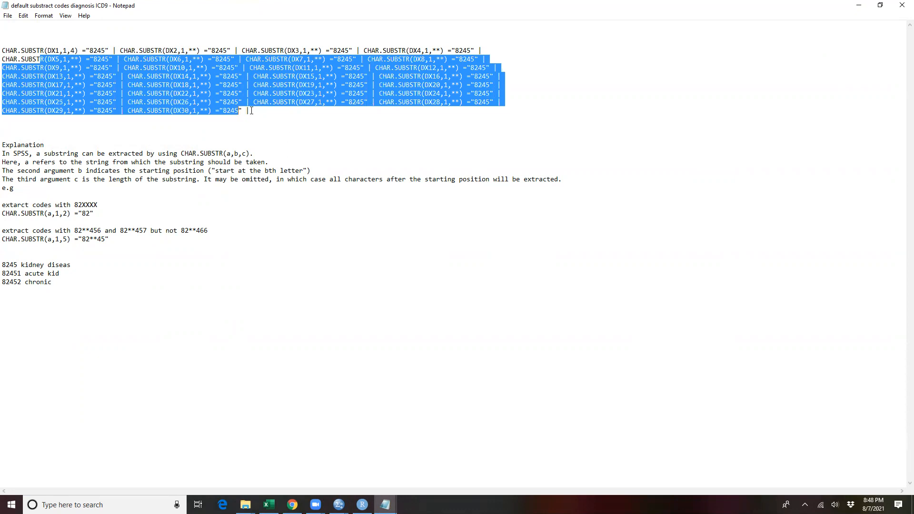
pyautogui.click(251, 111)
pyautogui.moveTo(40, 46); pyautogui.dragTo(246, 107)
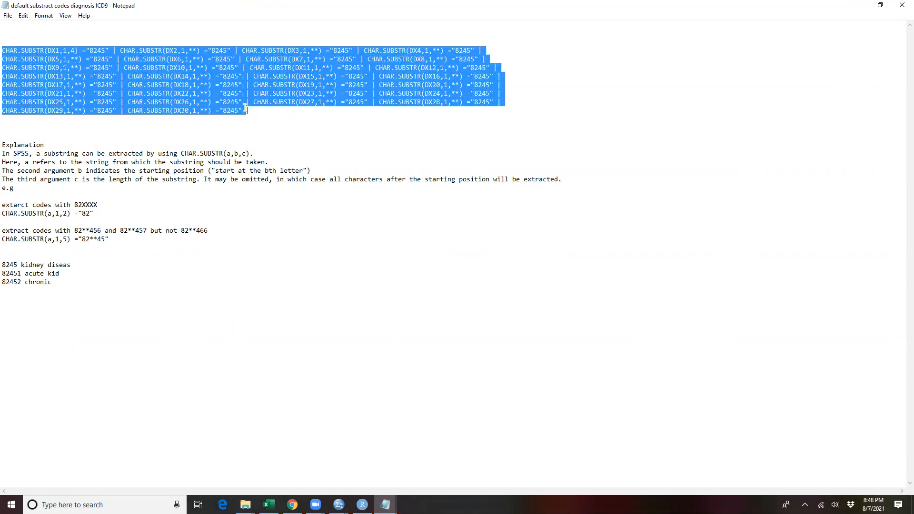
pyautogui.moveTo(51, 52); pyautogui.dragTo(247, 110)
pyautogui.moveTo(21, 282); pyautogui.dragTo(3, 282)
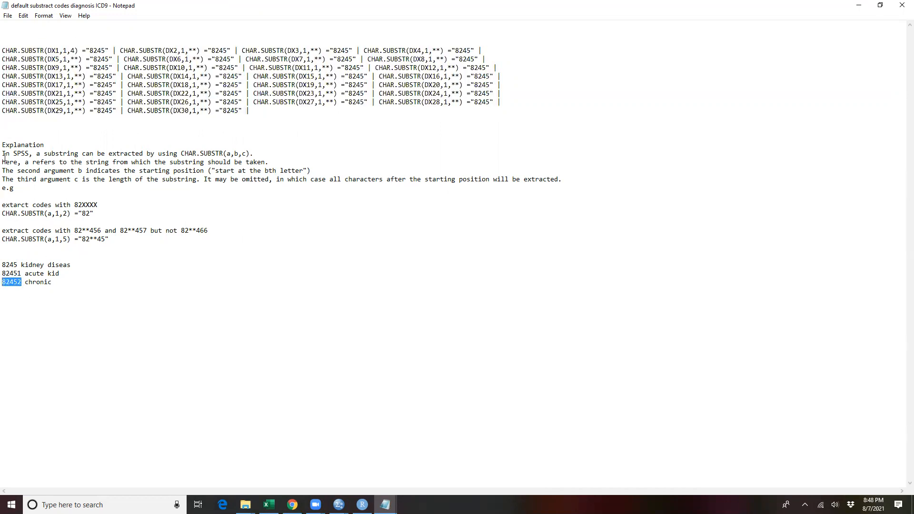
pyautogui.click(902, 4)
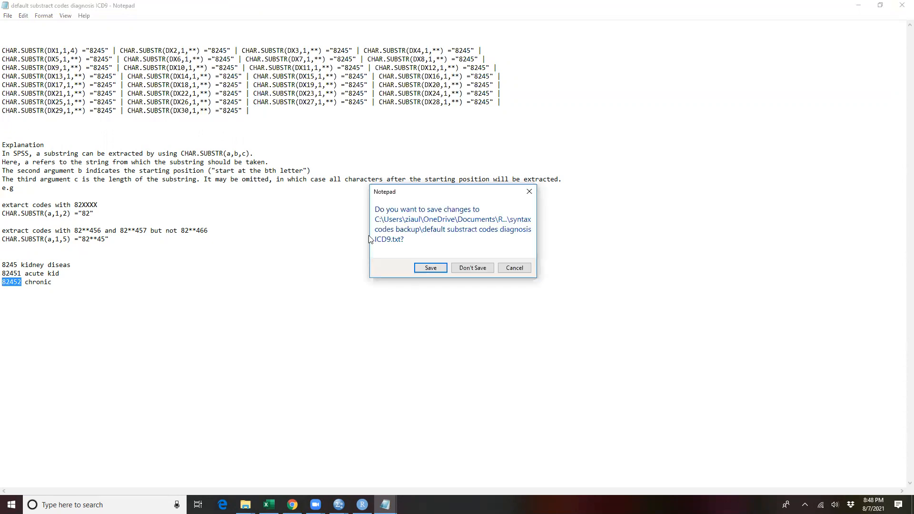
pyautogui.click(475, 268)
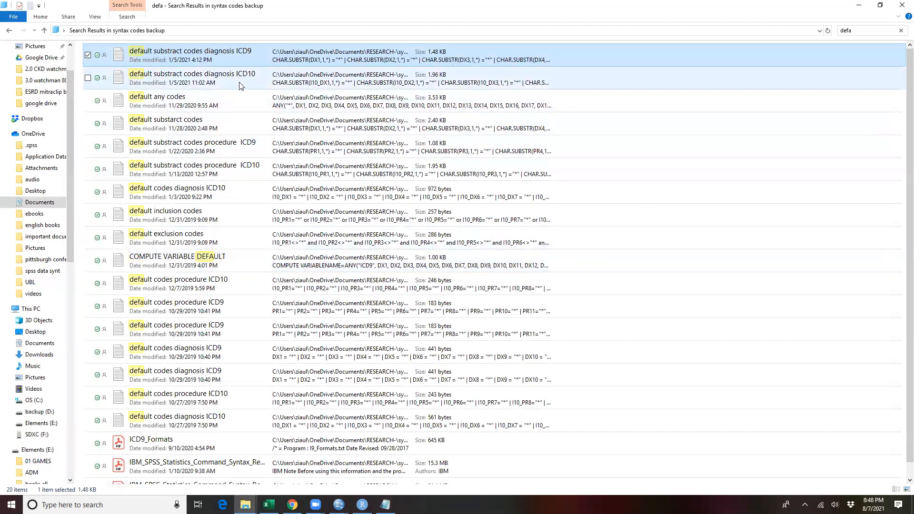
# Step: Open the default substract codes diagnosis ICD10 file, examine its I10_DX conditions and explanation, and close it
pyautogui.doubleClick(239, 83)
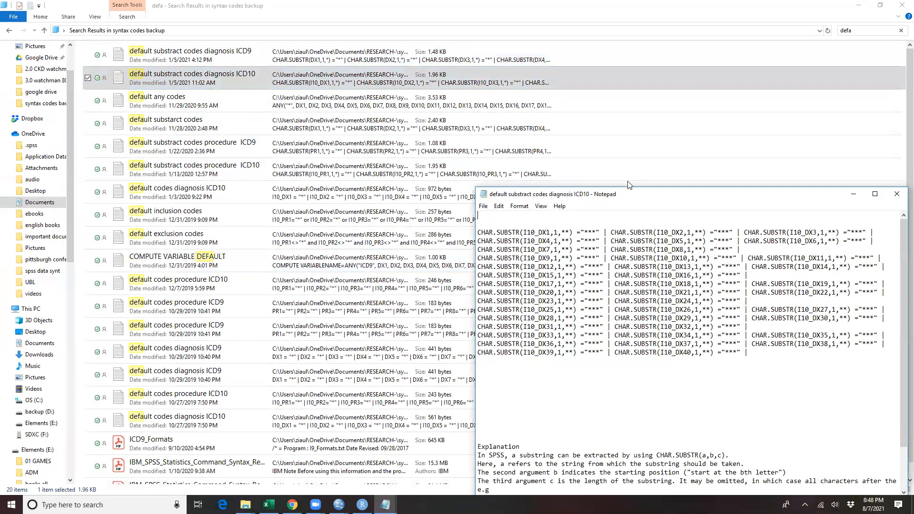
pyautogui.moveTo(628, 194); pyautogui.dragTo(419, 65)
pyautogui.scroll(-2, 425, 154)
pyautogui.scroll(2, 481, 136)
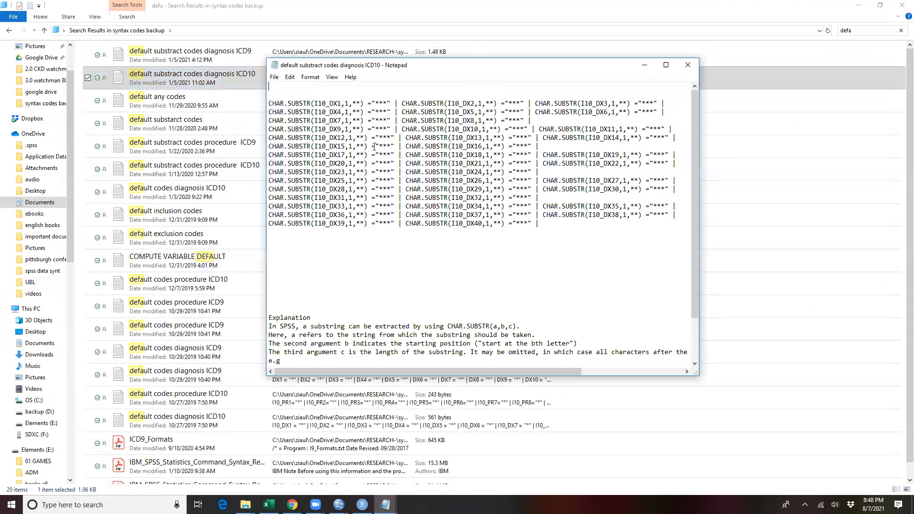
pyautogui.scroll(-2, 379, 193)
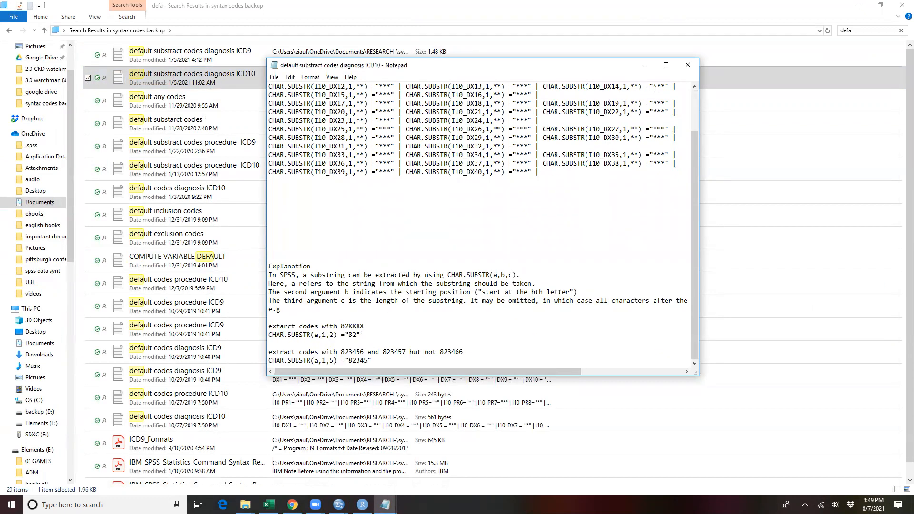
pyautogui.click(688, 65)
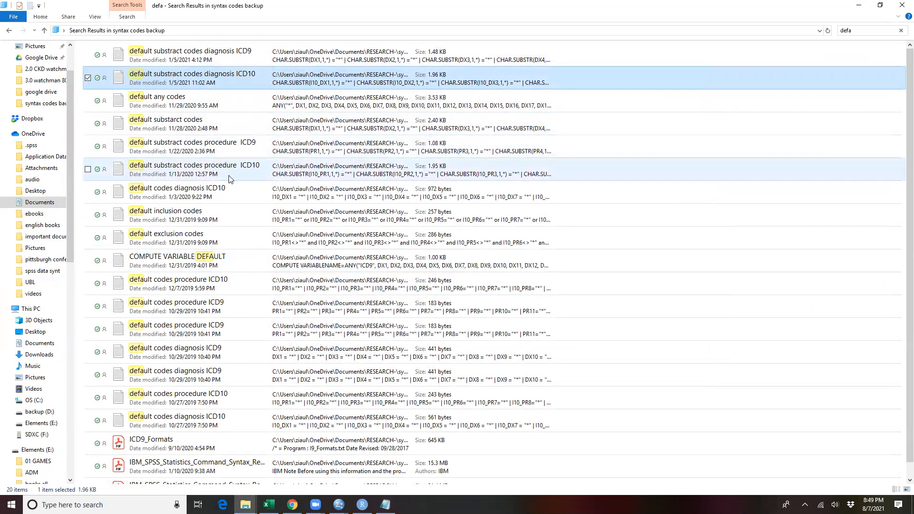
# Step: Search the syntax codes backup folder for "any" and open the default any codes file
pyautogui.scroll(-1, 244, 213)
pyautogui.click(852, 31)
pyautogui.write('any')
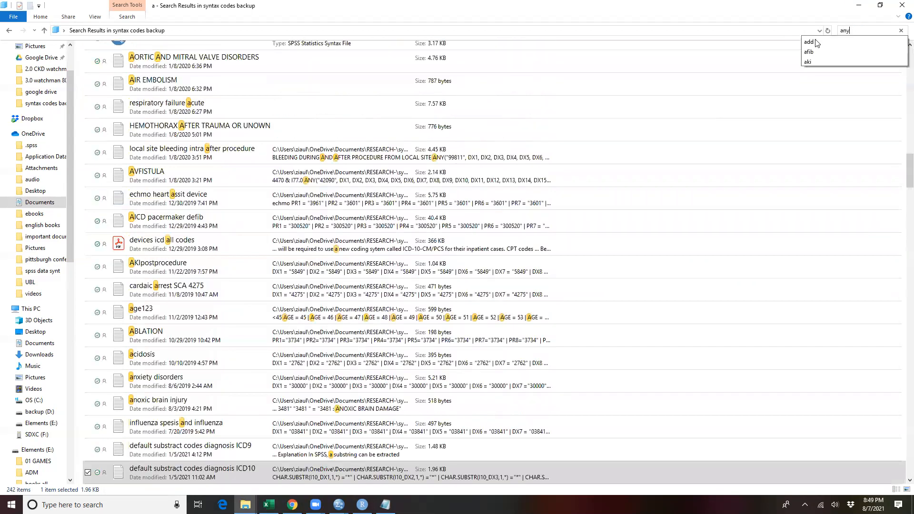
pyautogui.press('Return')
pyautogui.doubleClick(193, 57)
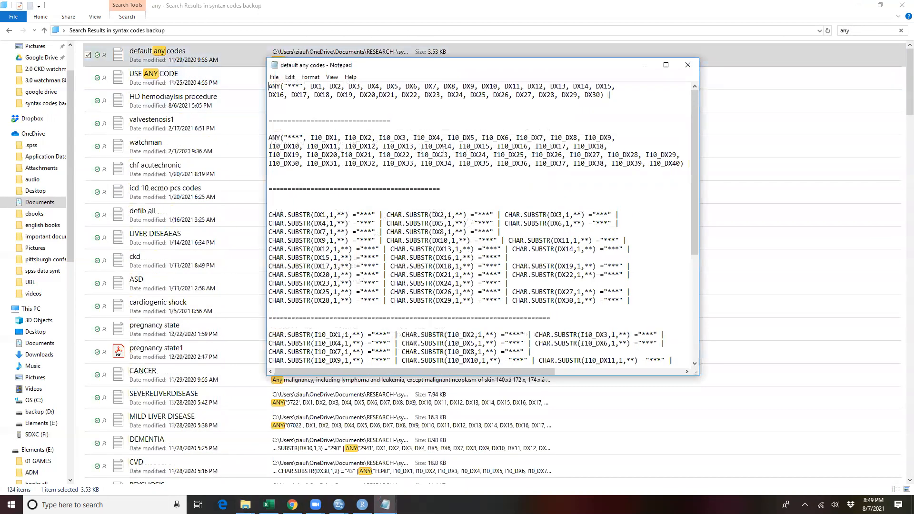
# Step: Examine the ANY and CHAR.SUBSTR templates for diagnosis and procedure codes, close the file and return to the syntax codes backup folder
pyautogui.moveTo(276, 138); pyautogui.dragTo(672, 163)
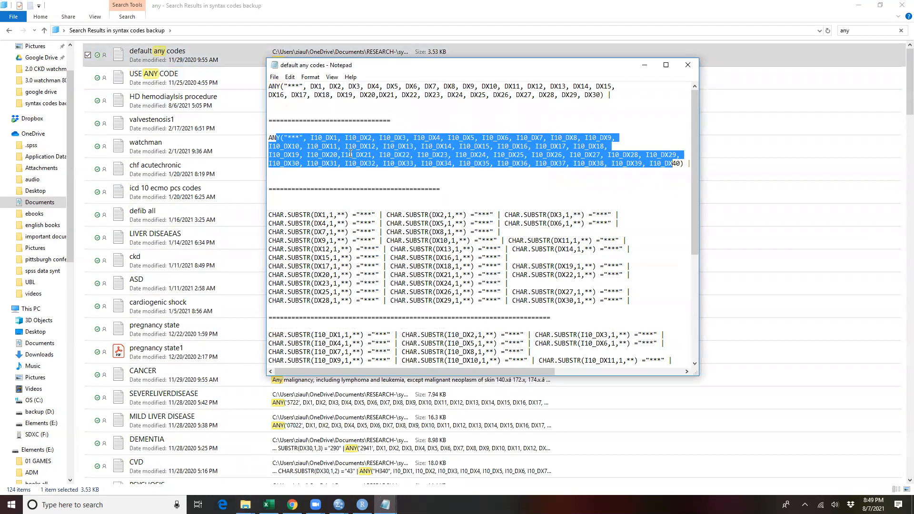
pyautogui.click(297, 135)
pyautogui.moveTo(300, 138); pyautogui.dragTo(288, 136)
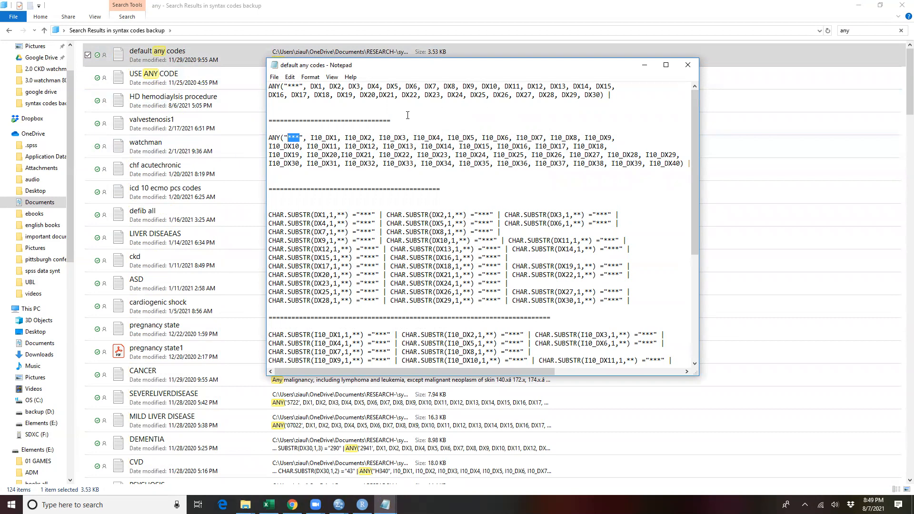
pyautogui.scroll(-6, 486, 184)
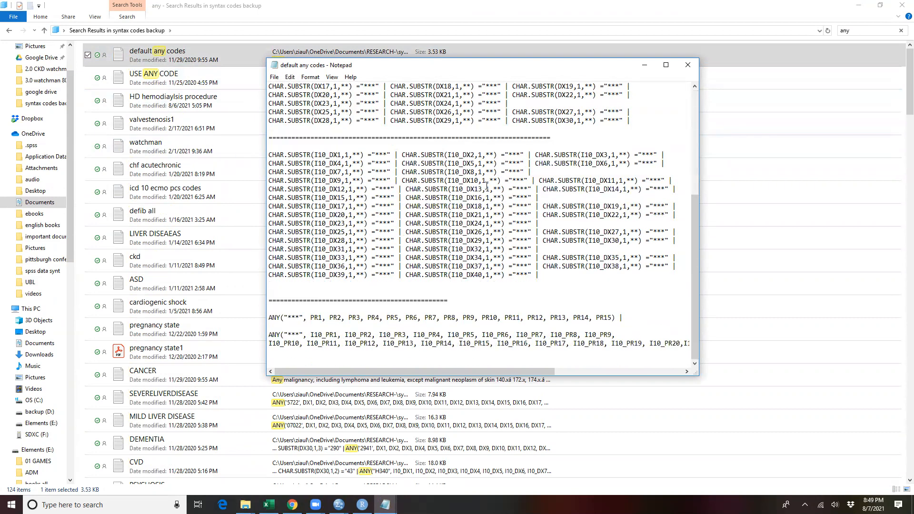
pyautogui.scroll(-1, 486, 185)
pyautogui.moveTo(315, 318); pyautogui.dragTo(460, 315)
pyautogui.moveTo(624, 312); pyautogui.dragTo(665, 344)
pyautogui.click(313, 363)
pyautogui.scroll(5, 384, 264)
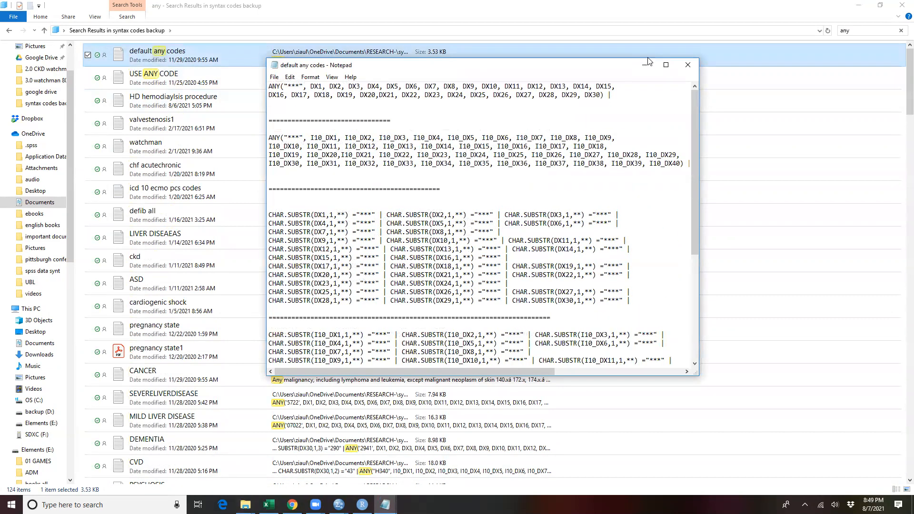
pyautogui.click(688, 65)
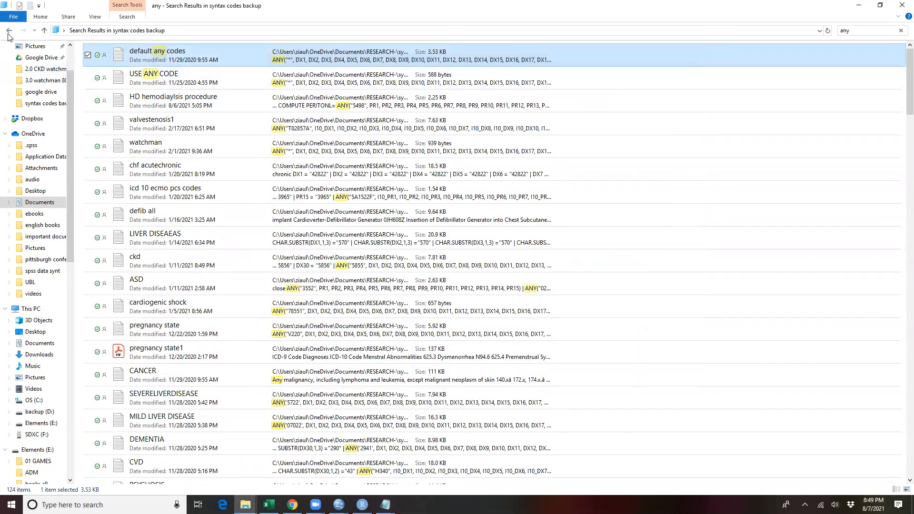
pyautogui.click(9, 31)
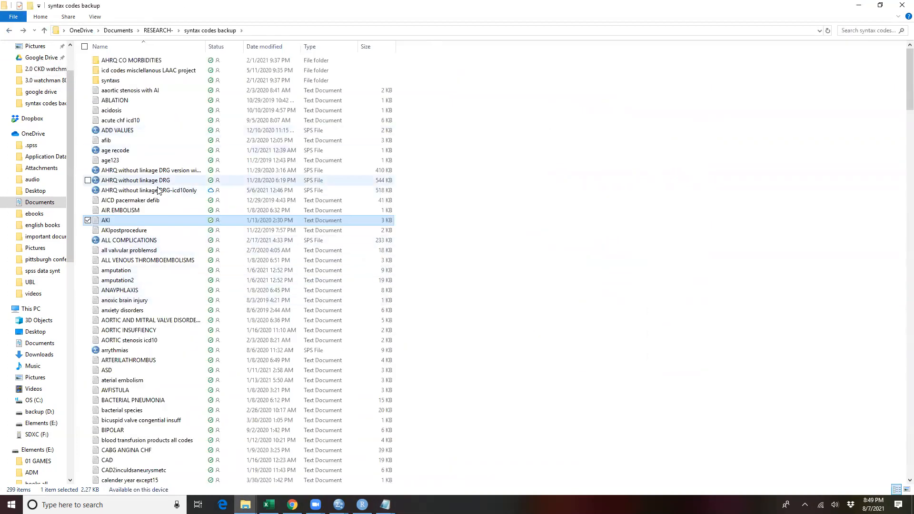
# Step: Switch to Chrome and open the bookmarked NIS ICD-9 code list, I9_Formats.TXT
pyautogui.click(293, 504)
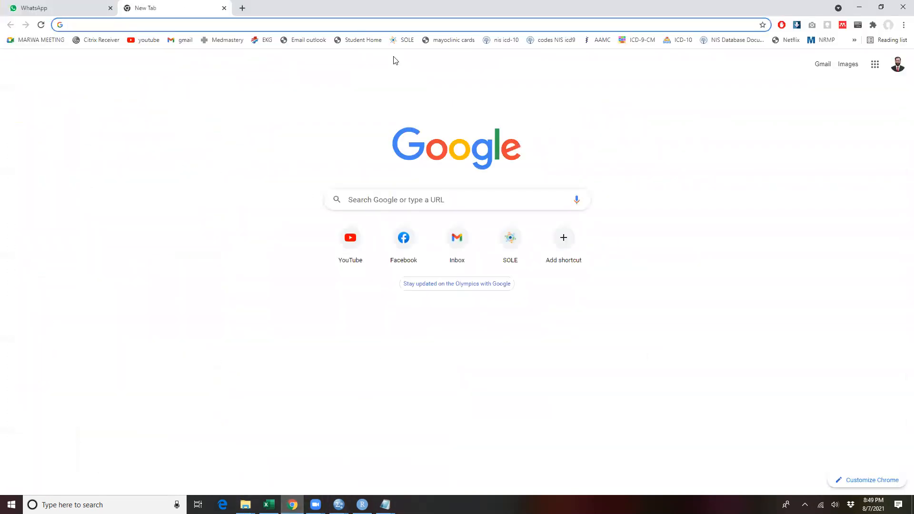
pyautogui.click(555, 40)
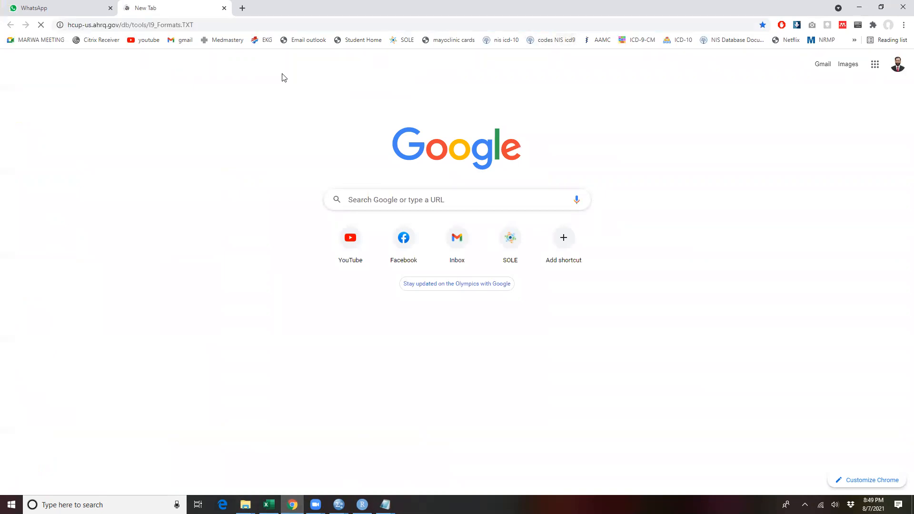
pyautogui.scroll(-5, 242, 170)
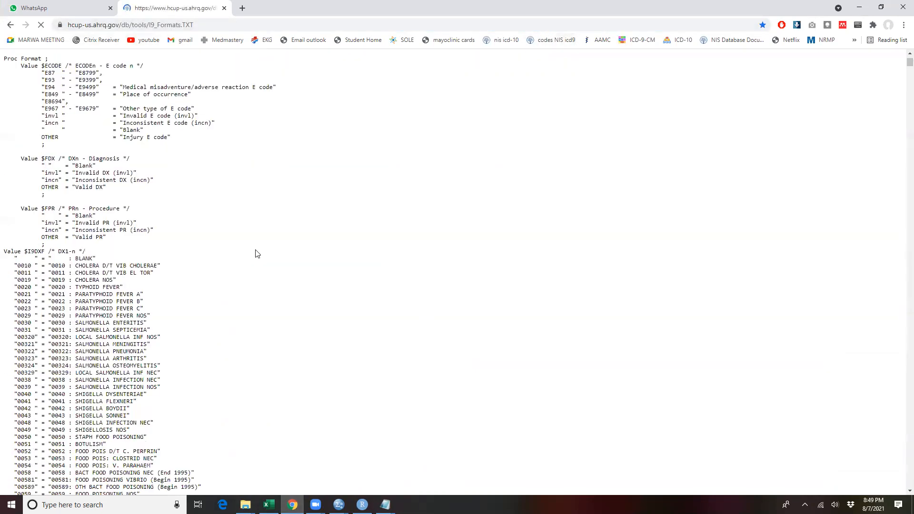
pyautogui.scroll(4, 285, 128)
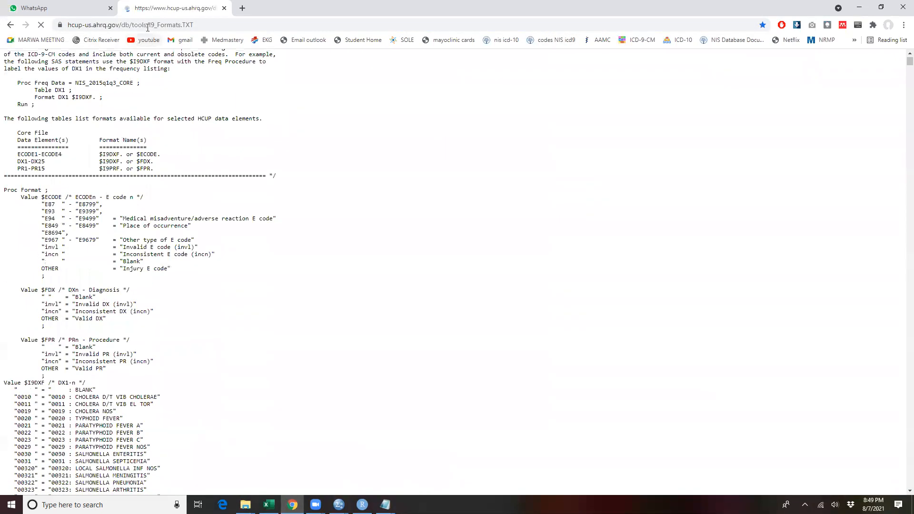
# Step: Search the ICD-9 code list for "kidney" and advance through the matches to the chronic kidney disease stage codes
pyautogui.hotkey('ctrl', 'f')
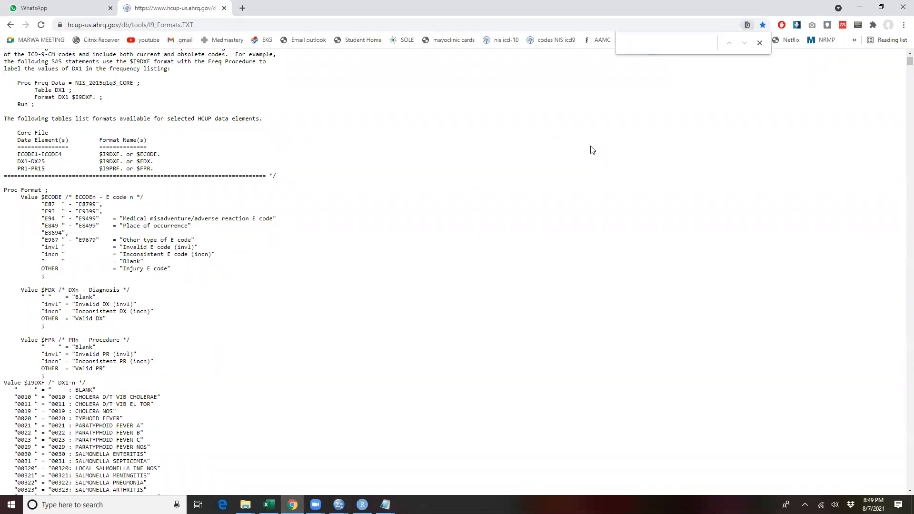
pyautogui.write('kidney')
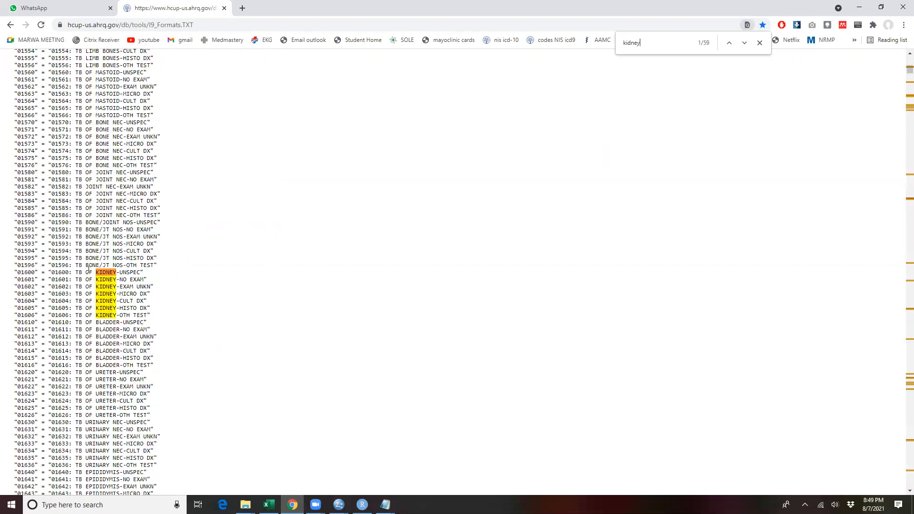
pyautogui.click(744, 43)
pyautogui.click(744, 43)
pyautogui.click(744, 43)
pyautogui.click(744, 43)
pyautogui.click(744, 43)
pyautogui.click(744, 43)
pyautogui.click(745, 43)
pyautogui.click(744, 44)
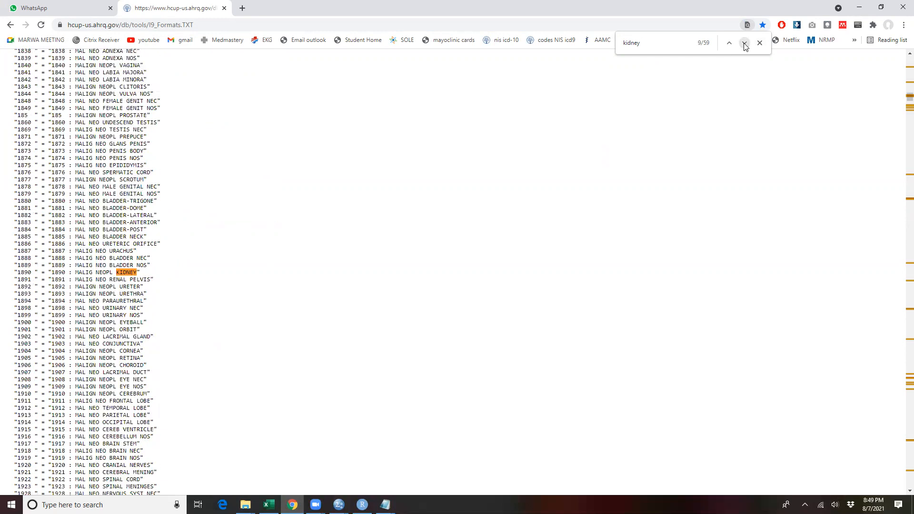
pyautogui.click(745, 44)
pyautogui.click(744, 43)
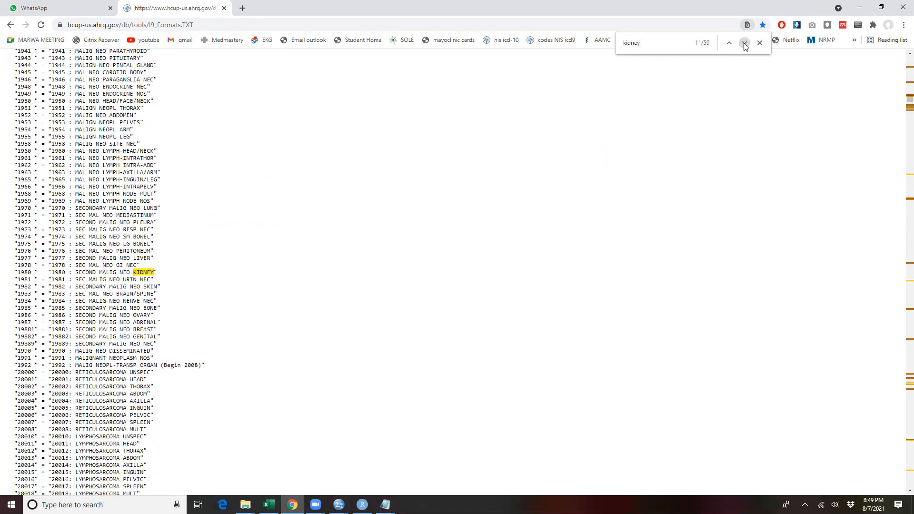
pyautogui.click(745, 44)
pyautogui.click(745, 44)
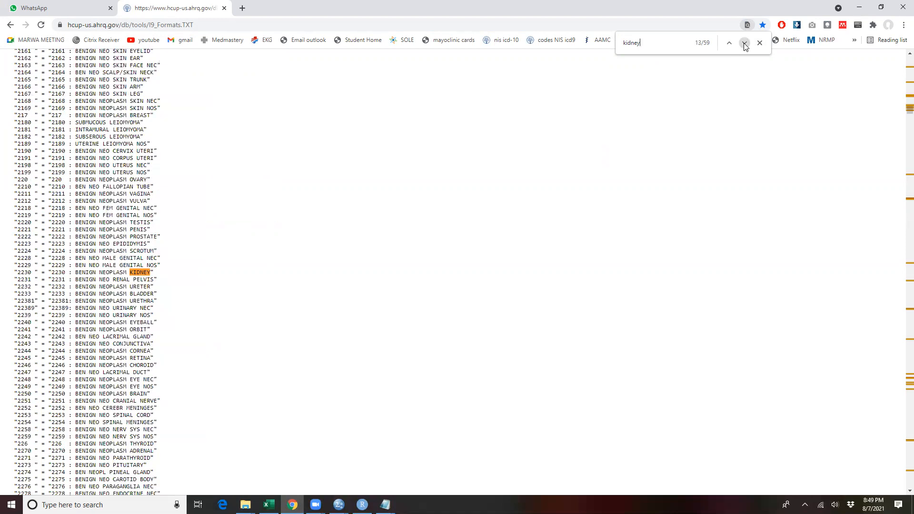
pyautogui.click(745, 44)
pyautogui.click(744, 43)
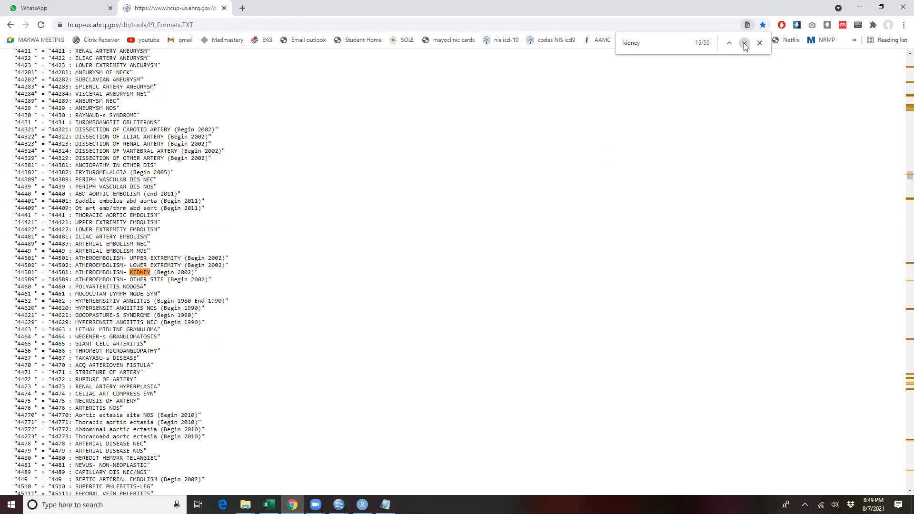
pyautogui.click(745, 44)
pyautogui.click(745, 44)
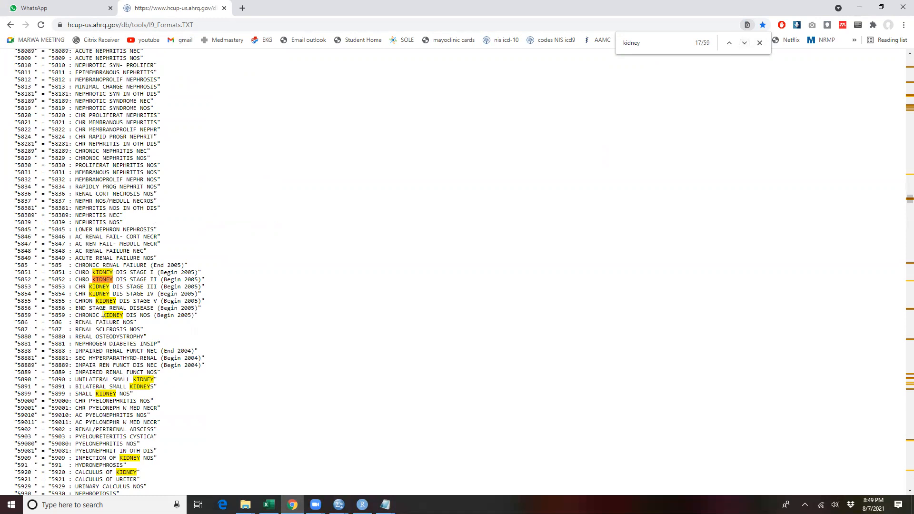
# Step: Highlight the block of renal failure and chronic kidney disease codes, and return to the beginning of the code list
pyautogui.moveTo(89, 301); pyautogui.dragTo(90, 273)
pyautogui.moveTo(155, 380); pyautogui.dragTo(80, 208)
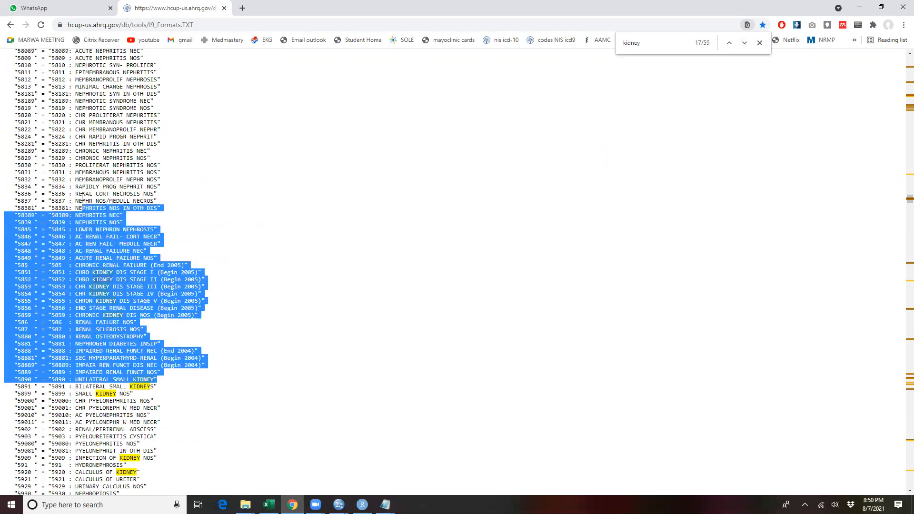
pyautogui.scroll(15, 124, 179)
pyautogui.moveTo(901, 199); pyautogui.dragTo(875, 51)
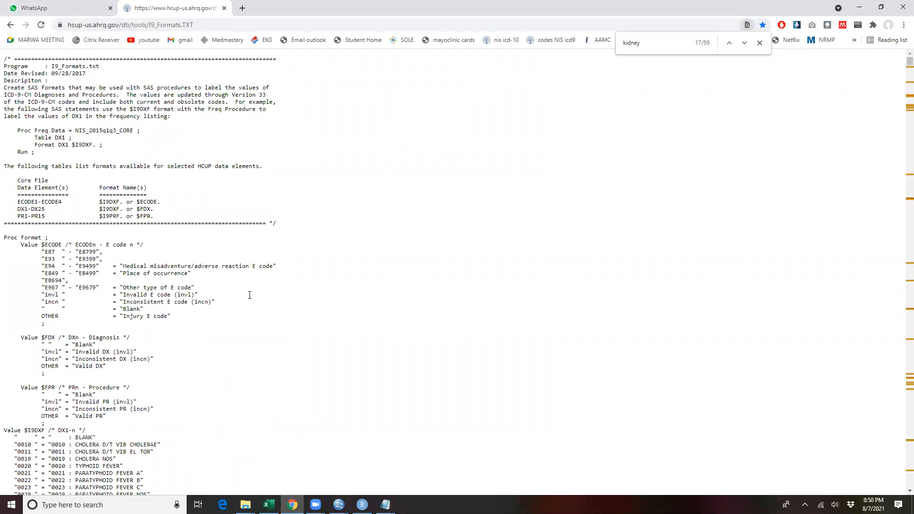
# Step: Switch to the Untitled2 dataset in SPSS, open the PS Matching dialog to view its options, and cancel it
pyautogui.click(338, 504)
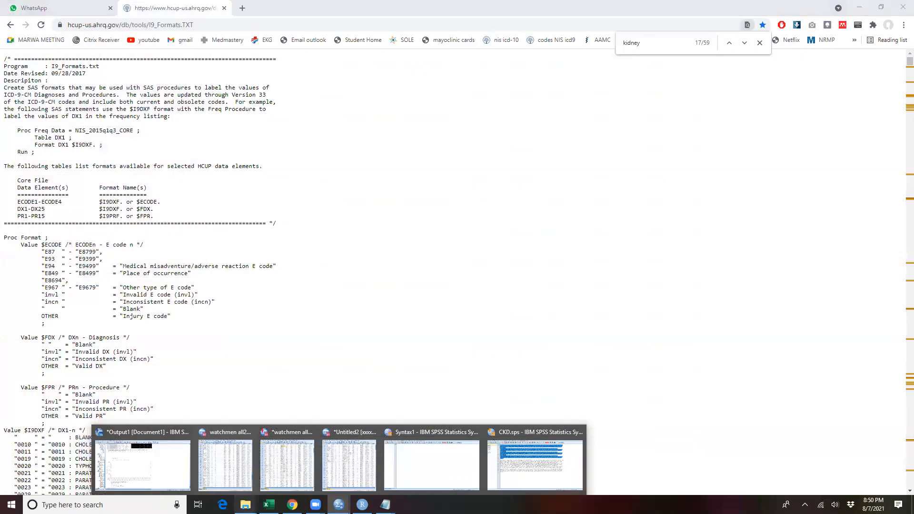
pyautogui.click(541, 196)
pyautogui.click(339, 505)
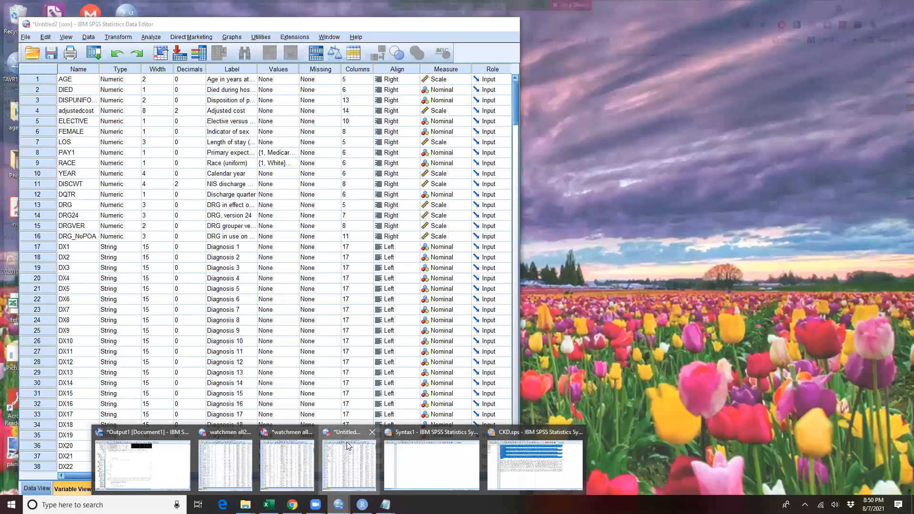
pyautogui.click(347, 446)
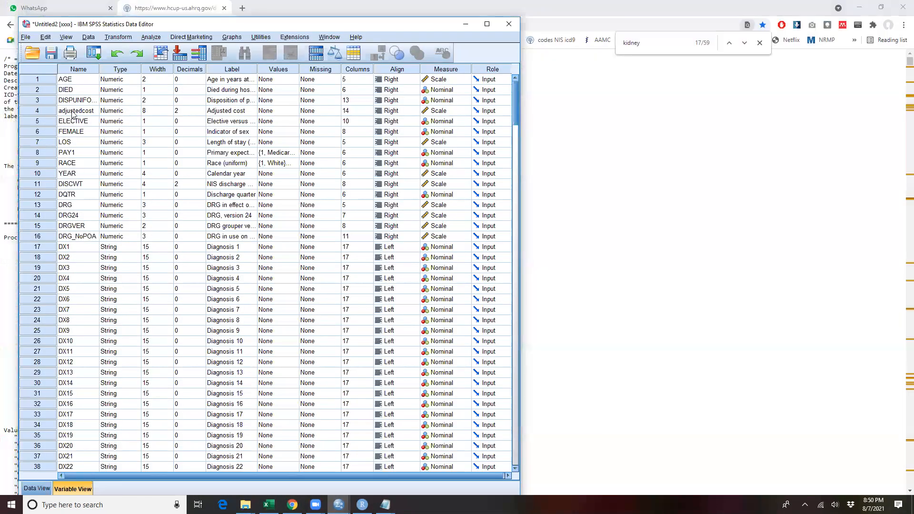
pyautogui.click(151, 37)
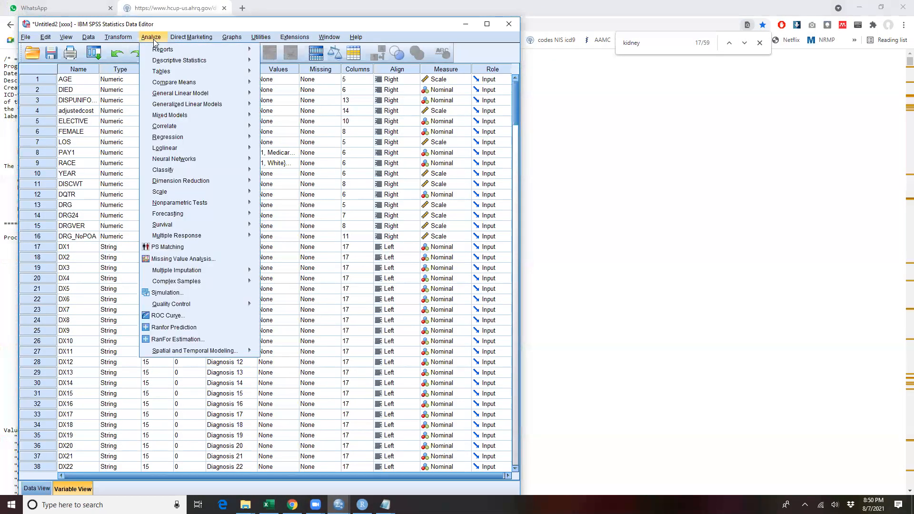
pyautogui.click(177, 247)
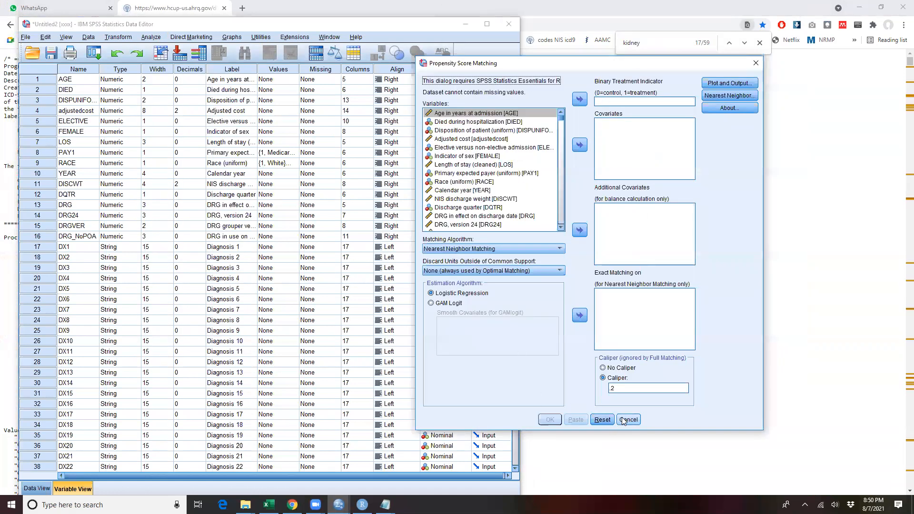
pyautogui.click(627, 420)
# Step: Check the installed SPSS Statistics version in the About information and close it
pyautogui.click(358, 37)
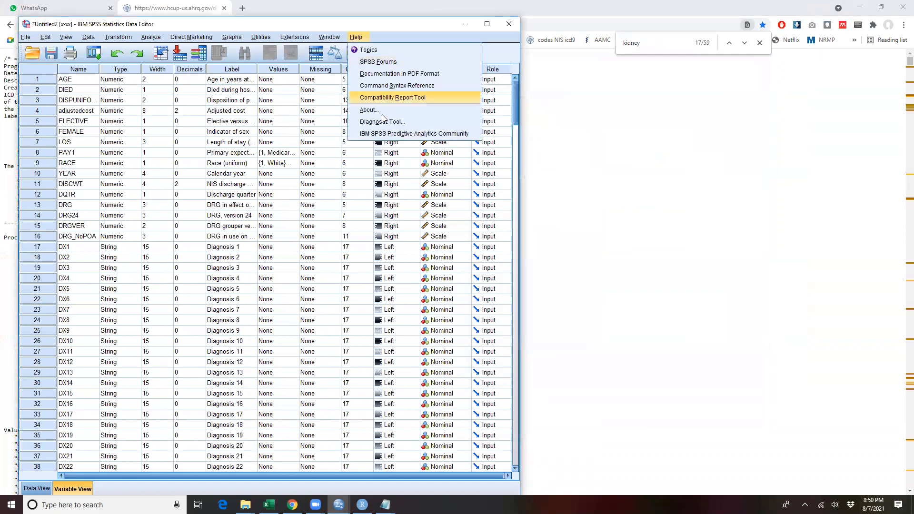
pyautogui.click(370, 110)
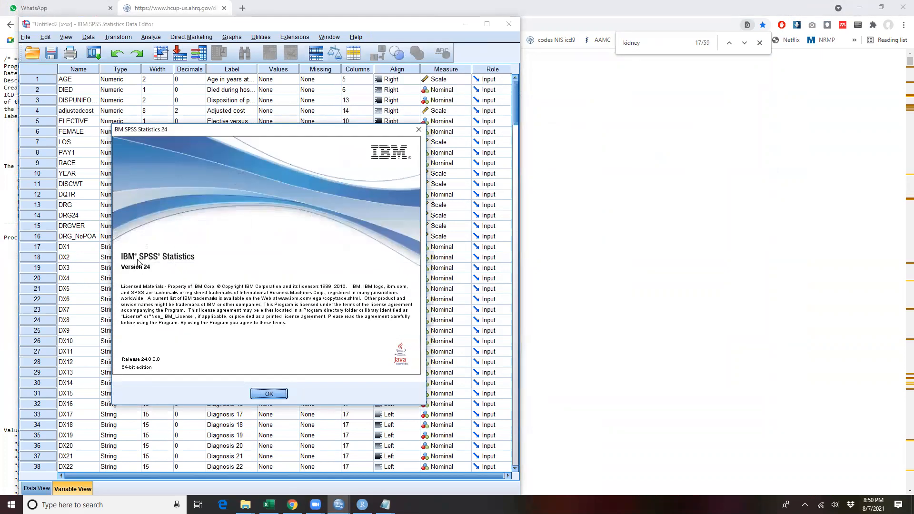
pyautogui.click(268, 395)
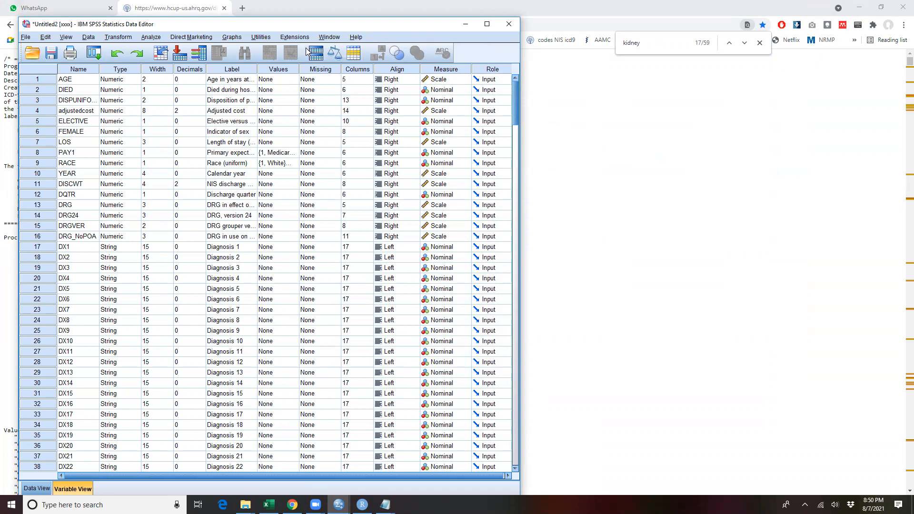
pyautogui.click(26, 37)
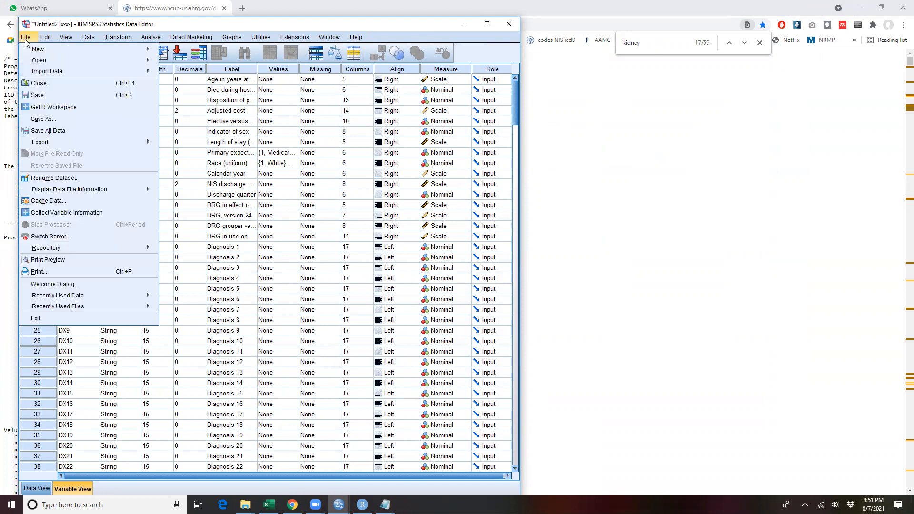
pyautogui.moveTo(41, 62)
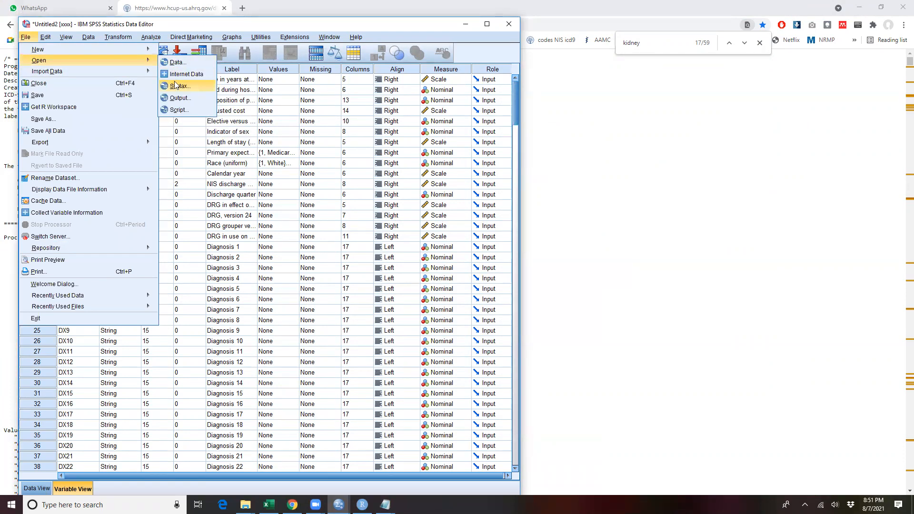
pyautogui.moveTo(89, 37)
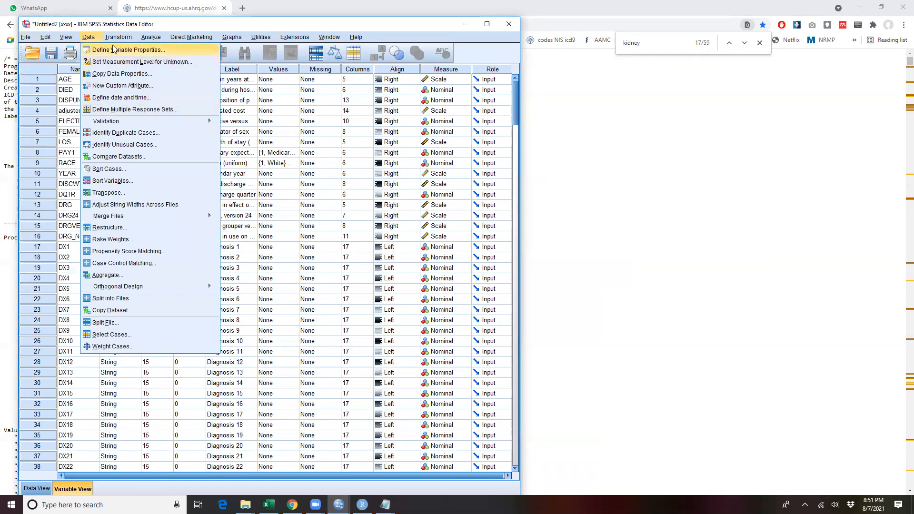
pyautogui.moveTo(118, 37)
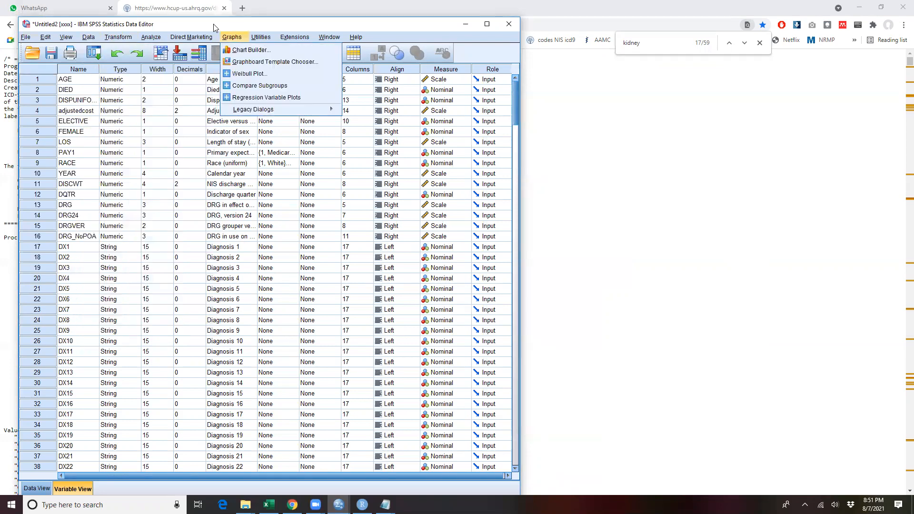
pyautogui.moveTo(151, 38)
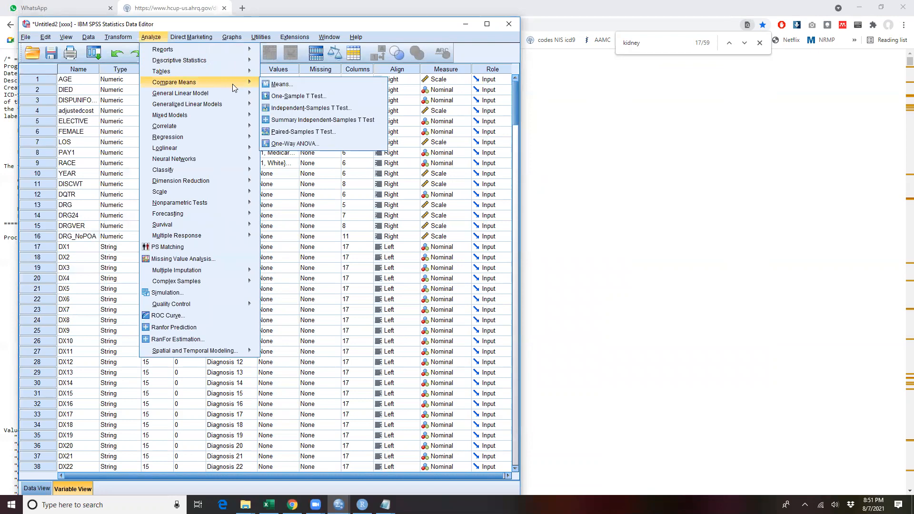
pyautogui.moveTo(246, 72)
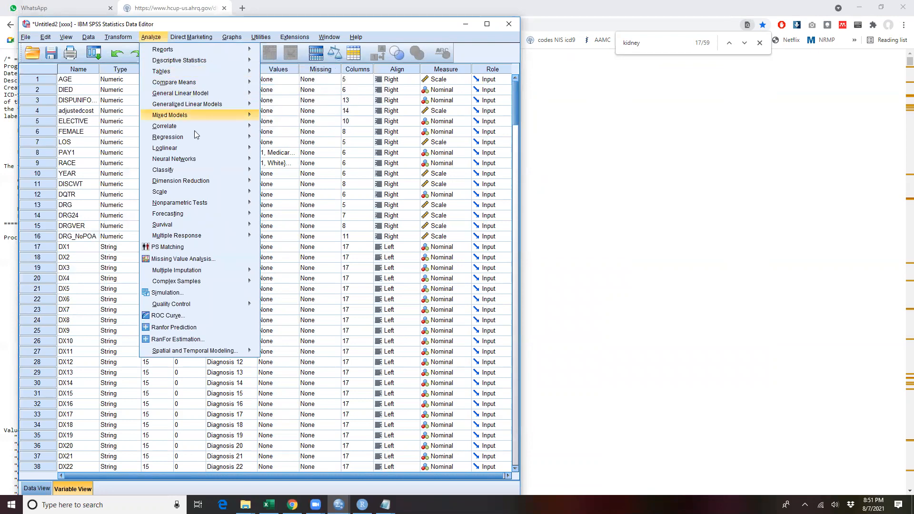
pyautogui.moveTo(238, 137)
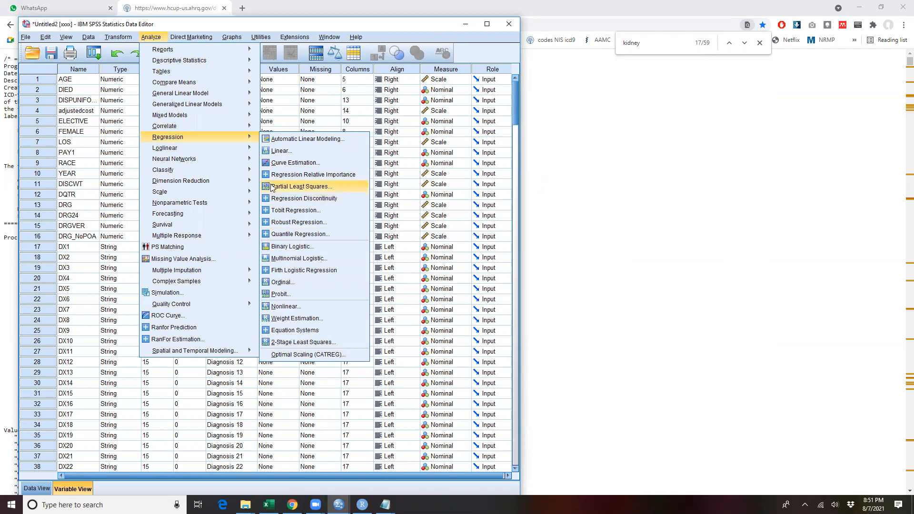
# Step: Switch to Excel and bring up the forest plot workbook
pyautogui.click(269, 505)
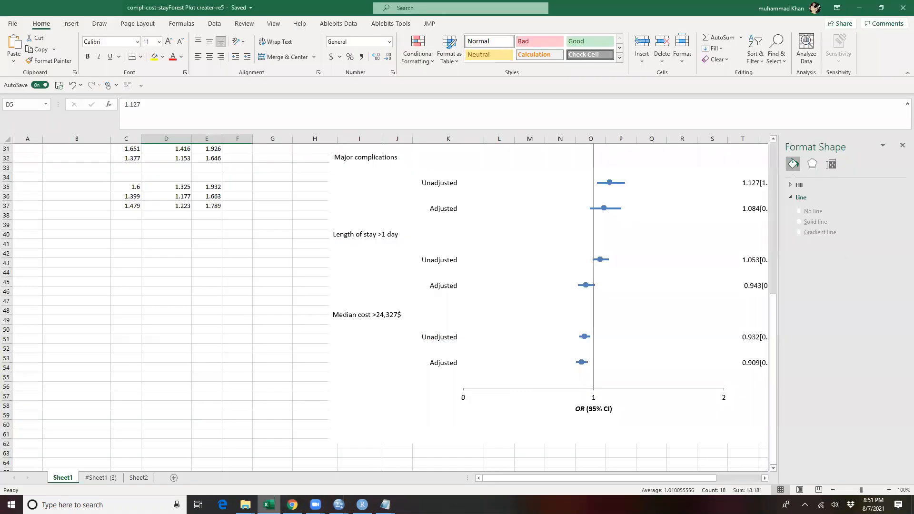